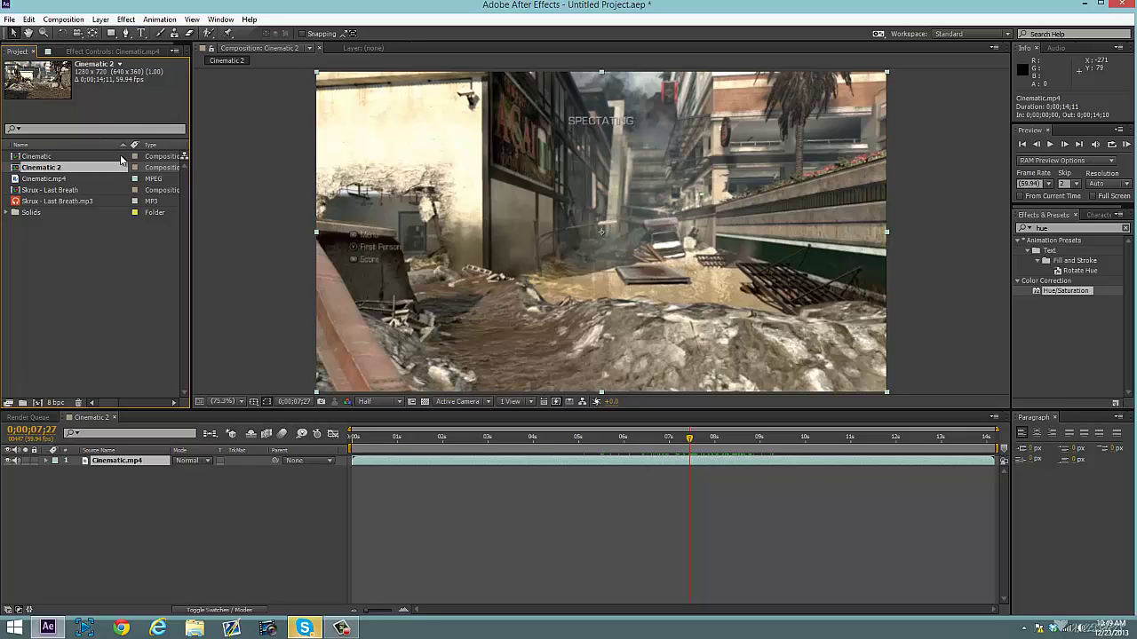
# - Create a new composition from the Cinematic composition and preview its 3D text at 0;00;09;37
pyautogui.click(121, 156)
pyautogui.click(114, 178)
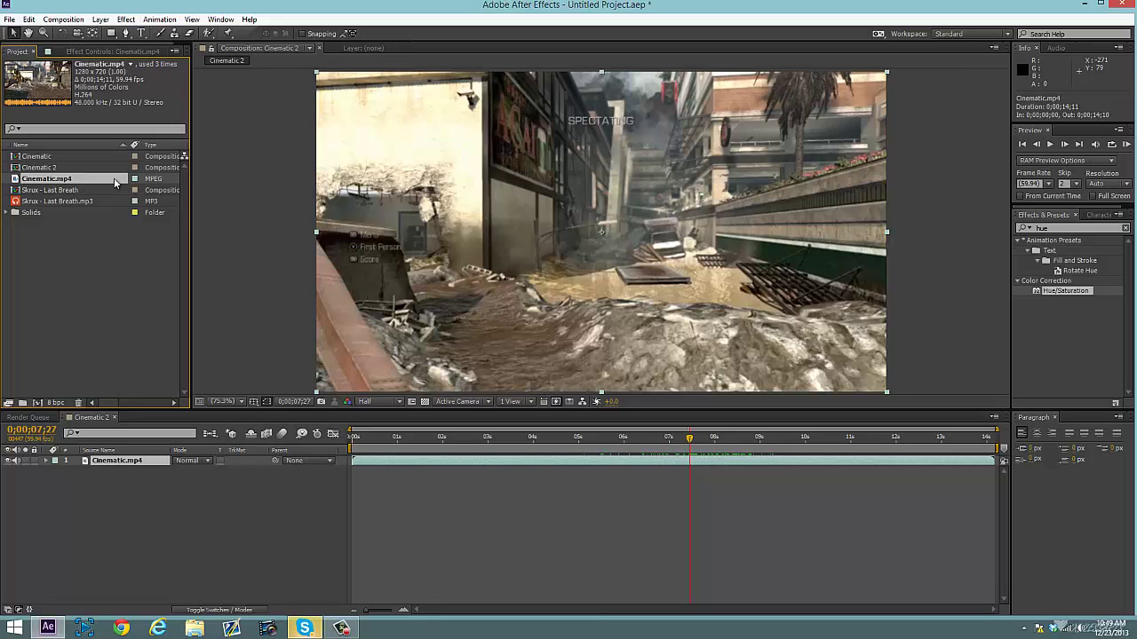
pyautogui.moveTo(113, 156); pyautogui.dragTo(44, 404)
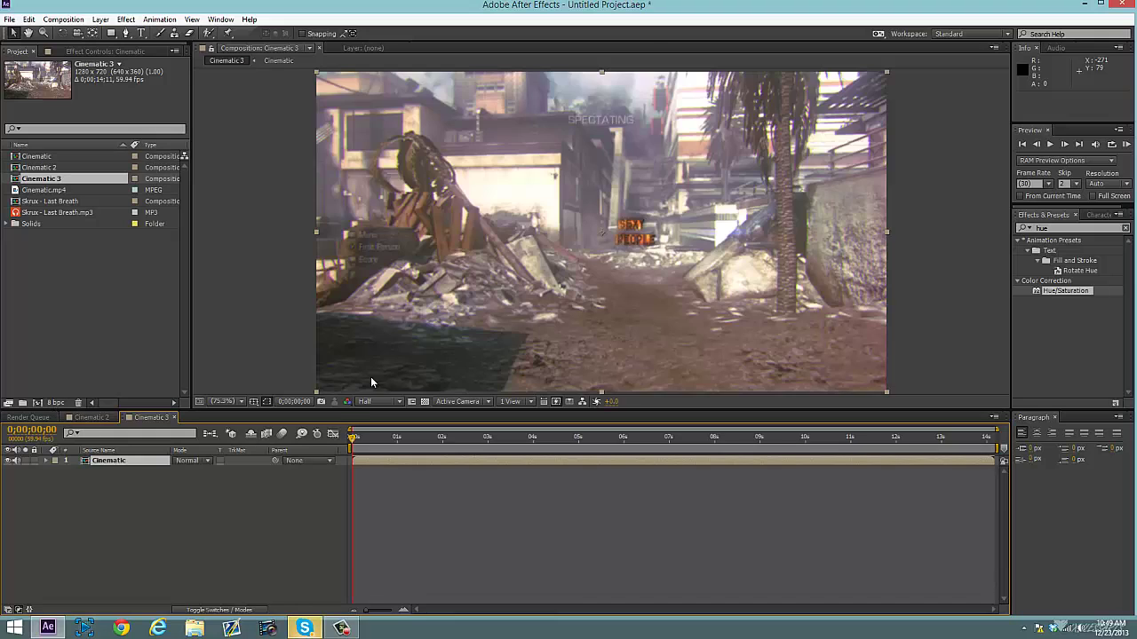
pyautogui.click(609, 436)
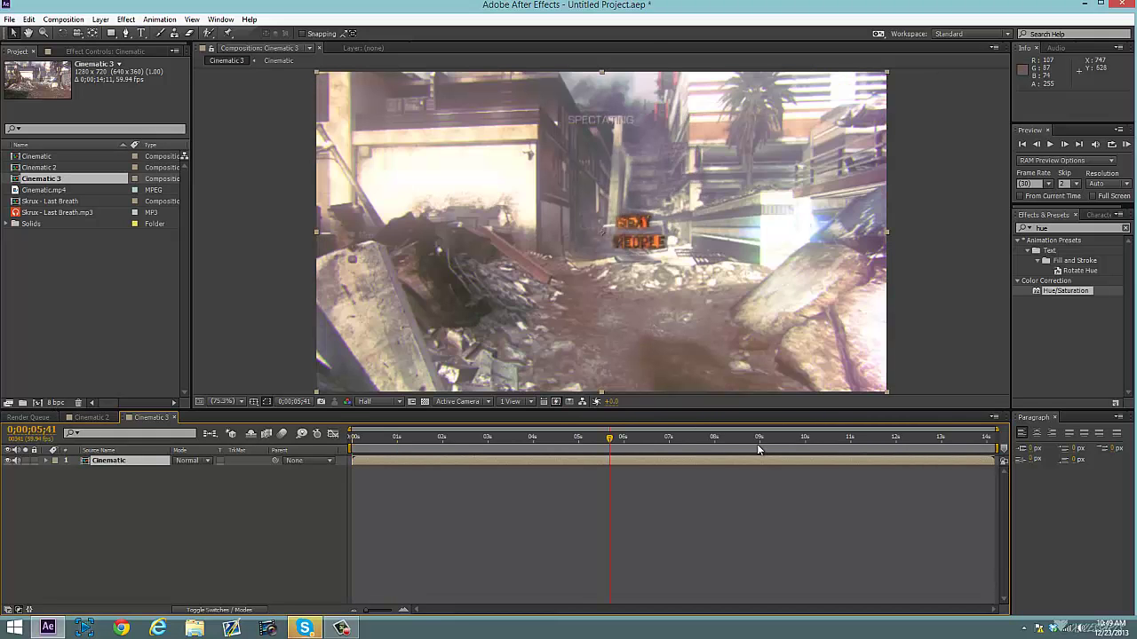
pyautogui.click(798, 438)
pyautogui.moveTo(797, 439); pyautogui.dragTo(787, 439)
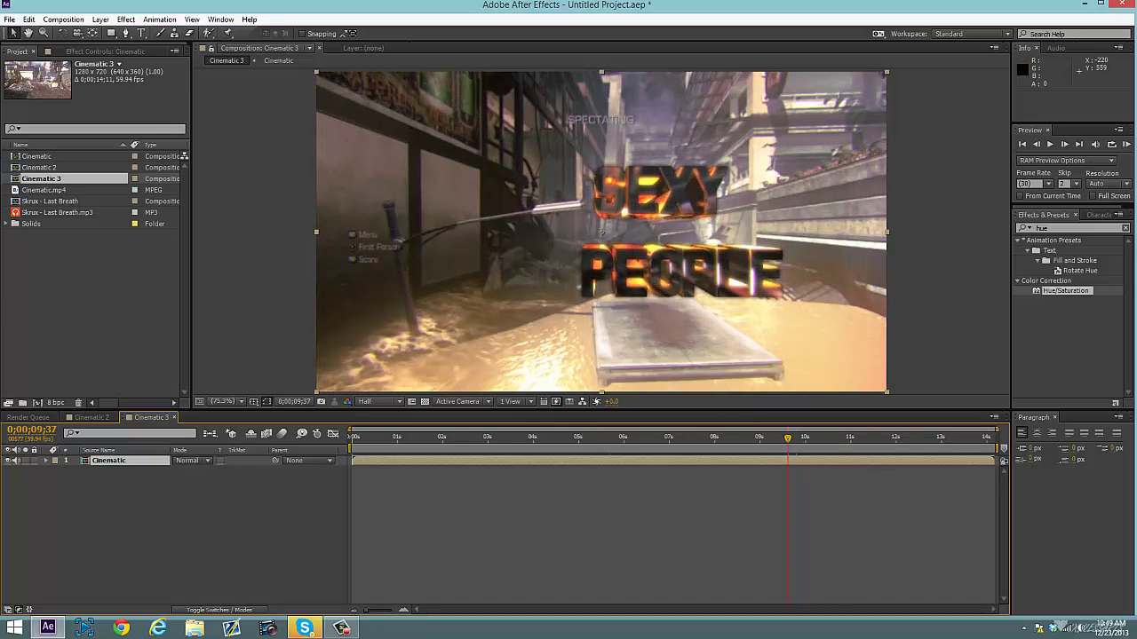
# - Close the Cinematic 3 composition's timeline
pyautogui.click(55, 168)
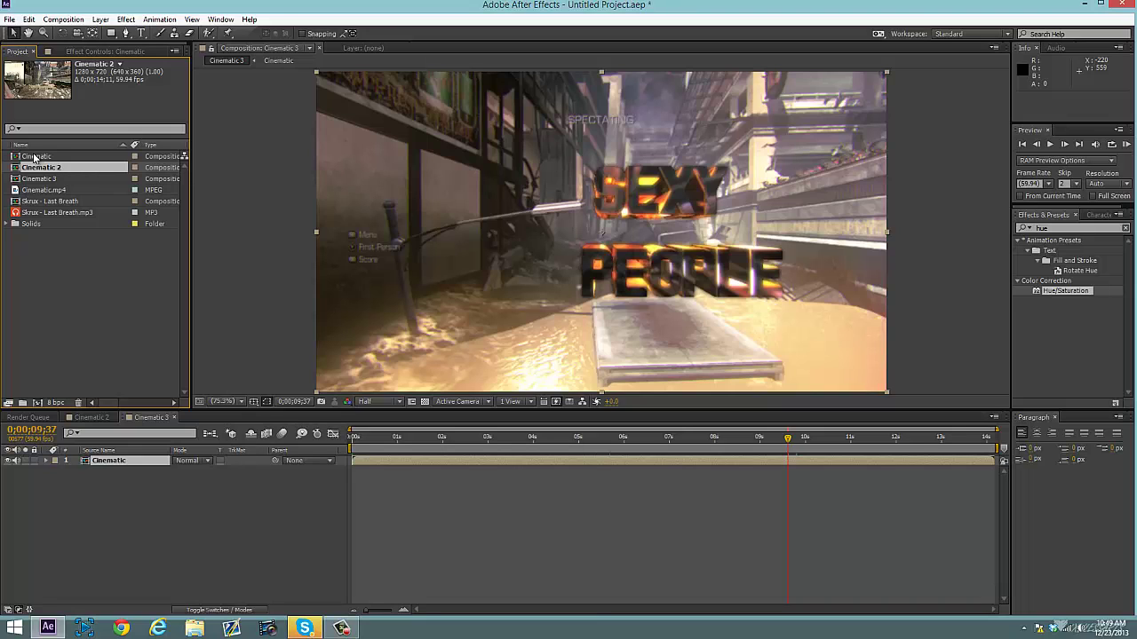
pyautogui.click(44, 190)
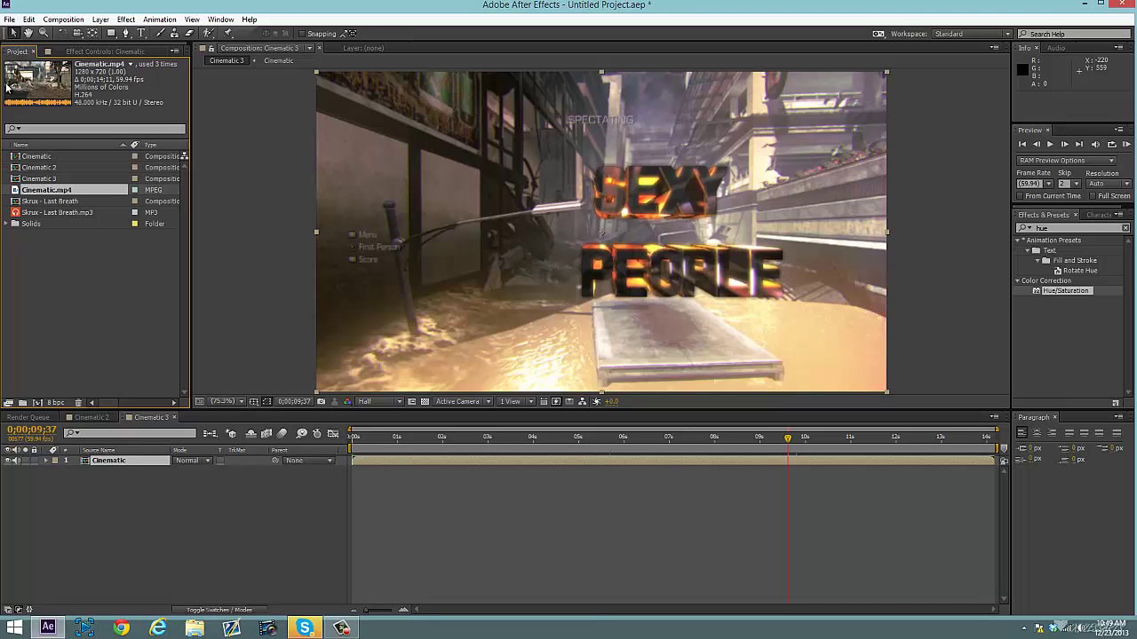
pyautogui.click(11, 20)
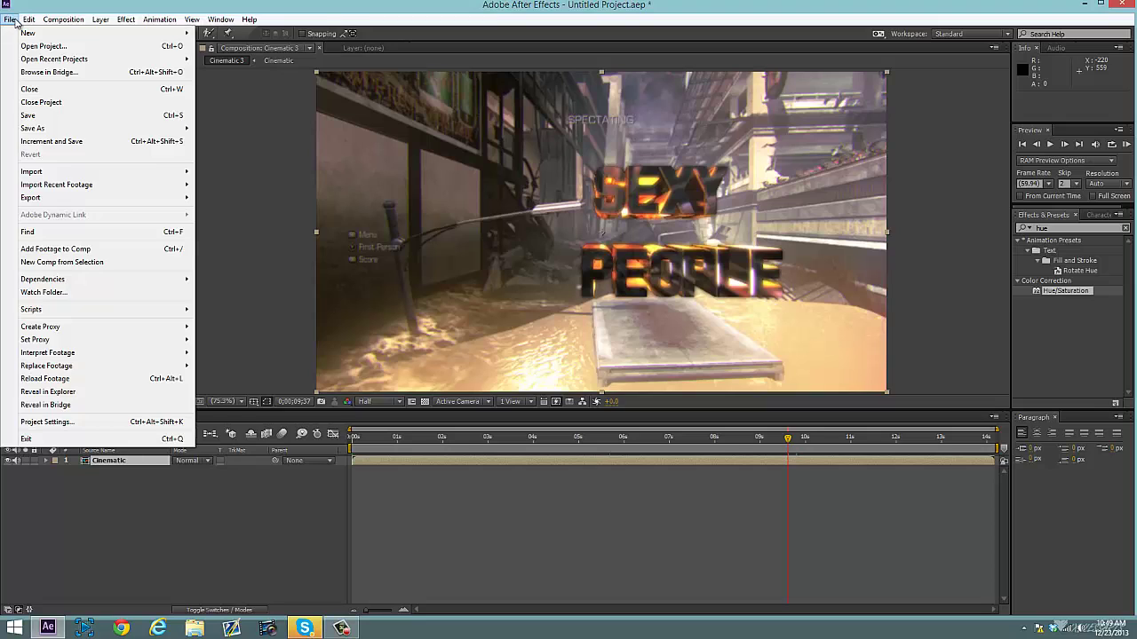
pyautogui.click(12, 21)
pyautogui.click(173, 419)
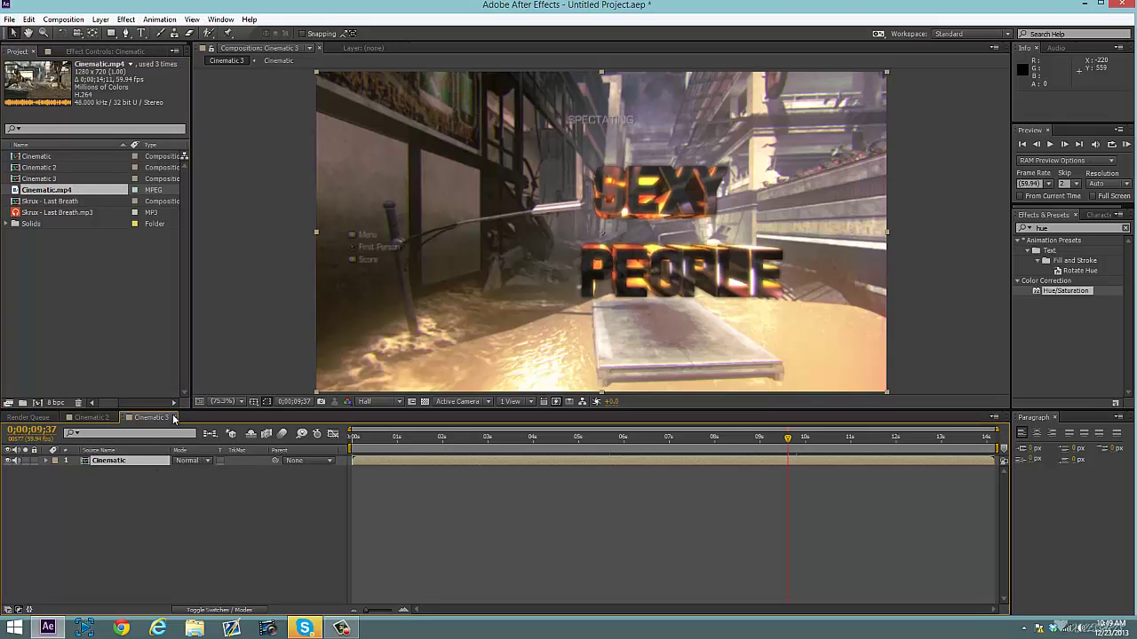
pyautogui.click(176, 417)
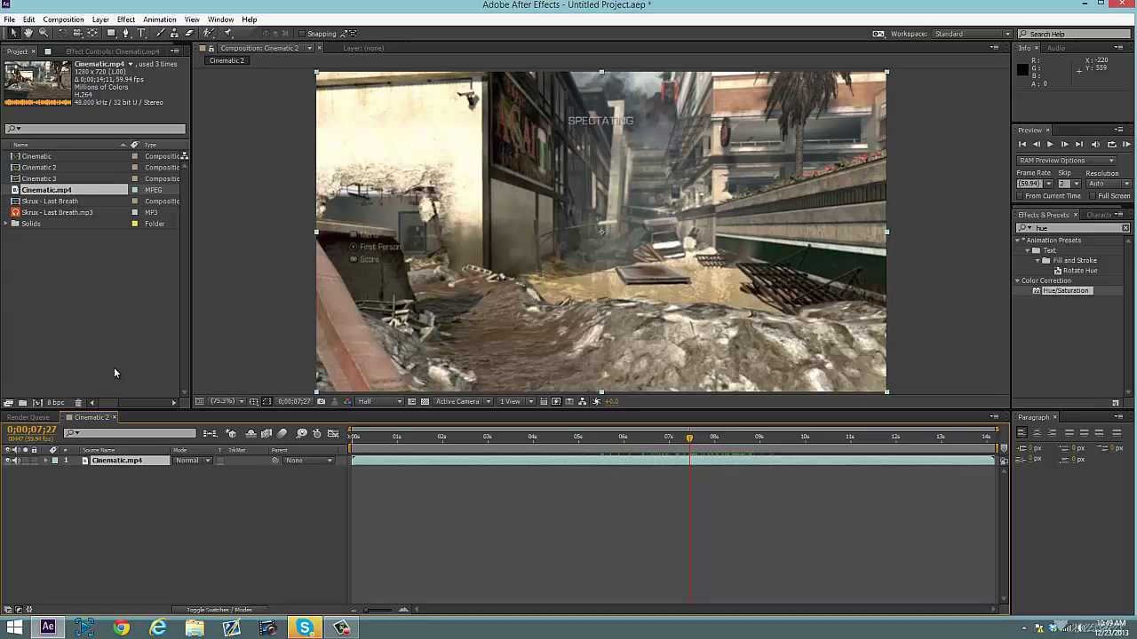
pyautogui.click(11, 20)
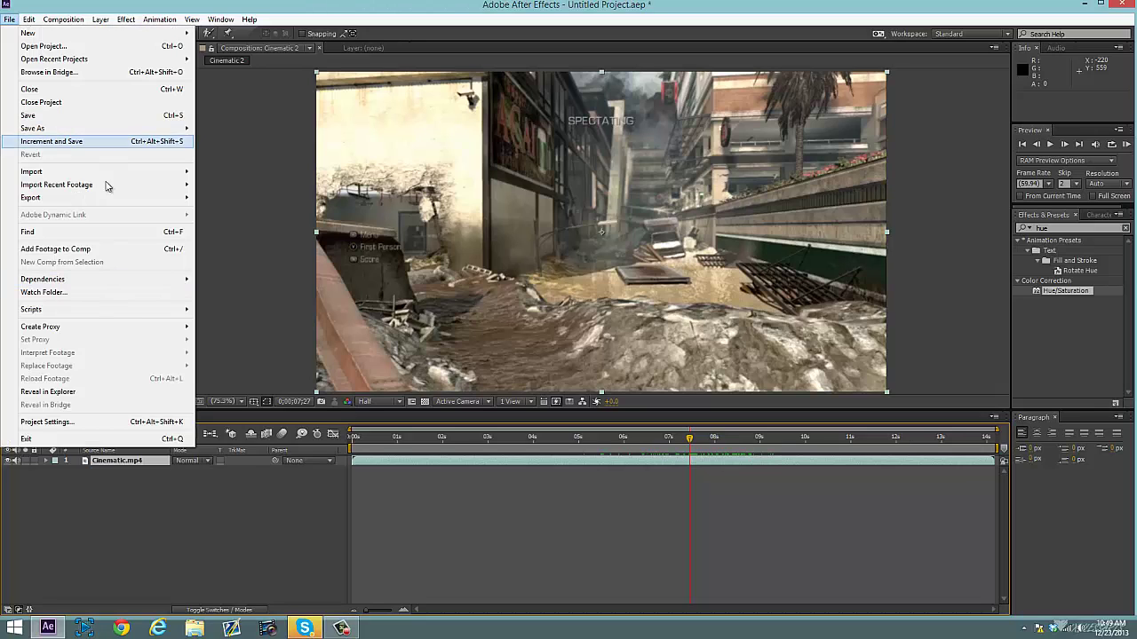
pyautogui.moveTo(113, 173)
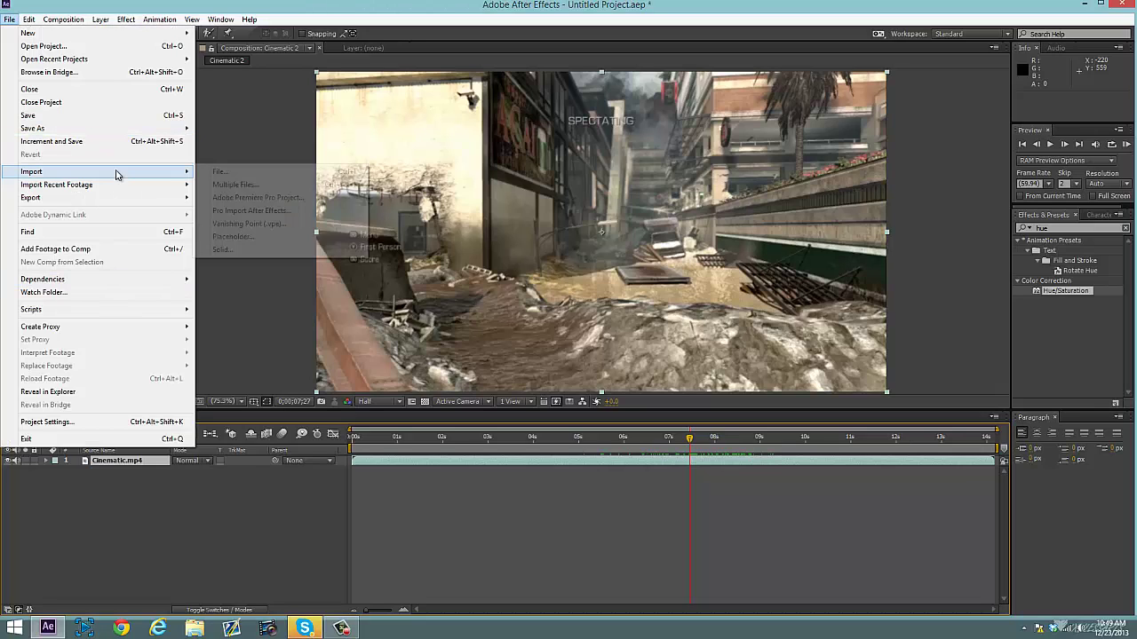
pyautogui.click(260, 176)
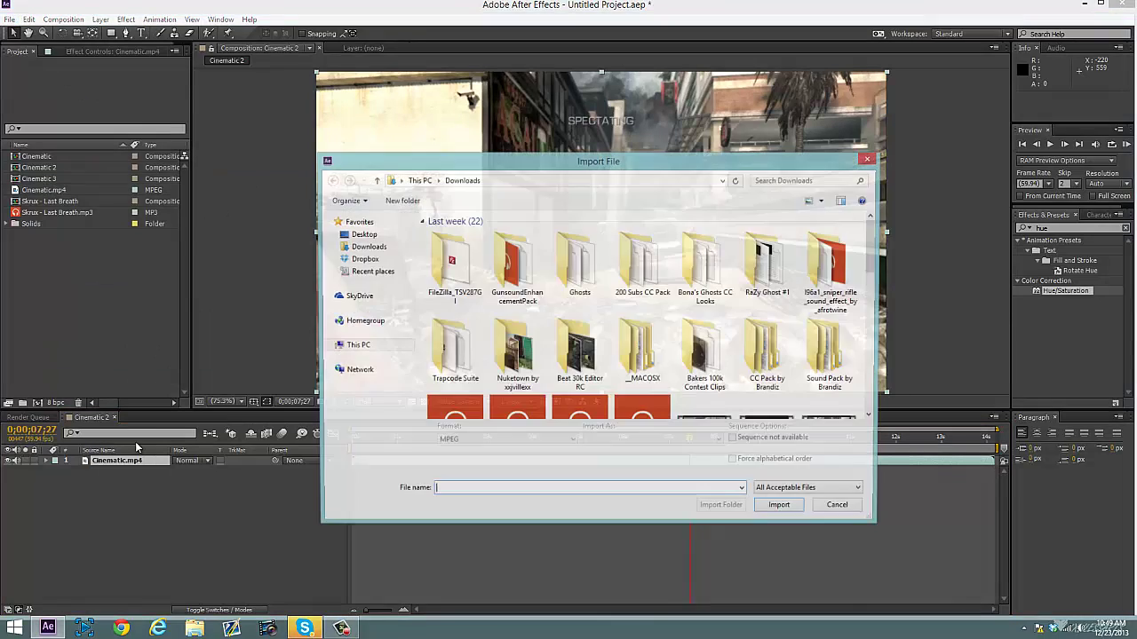
pyautogui.click(366, 247)
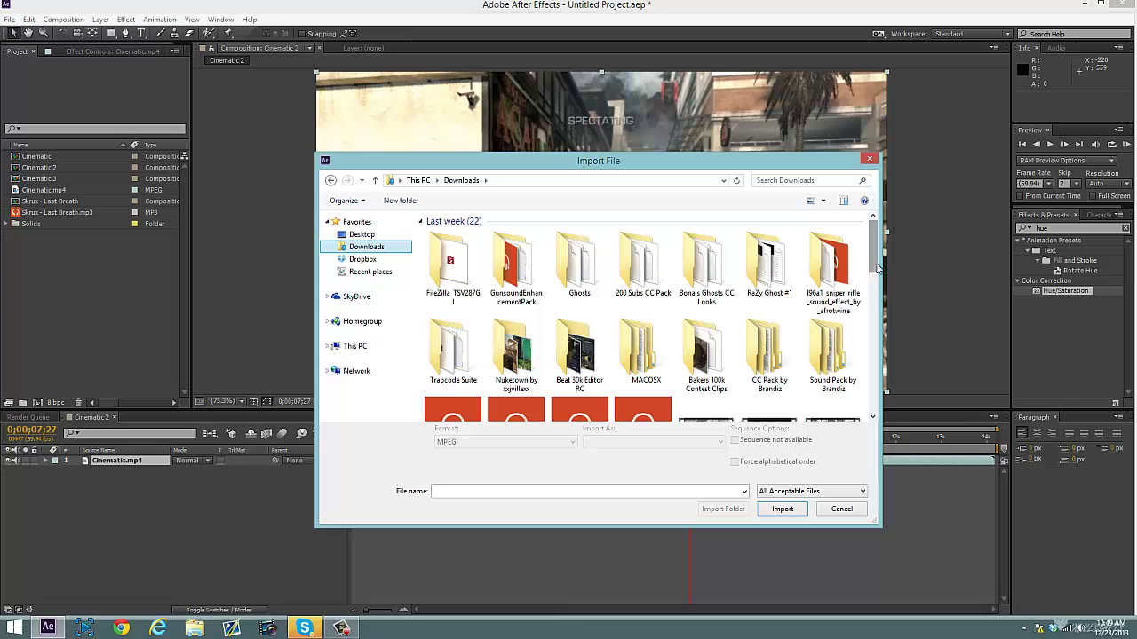
pyautogui.moveTo(877, 268); pyautogui.dragTo(884, 326)
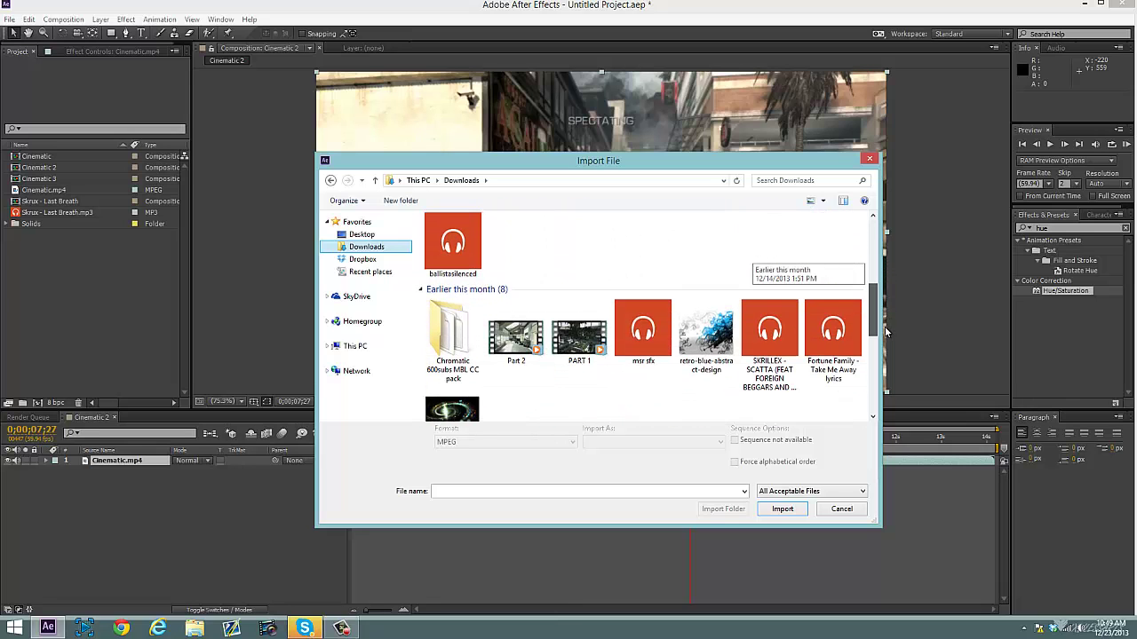
pyautogui.click(353, 236)
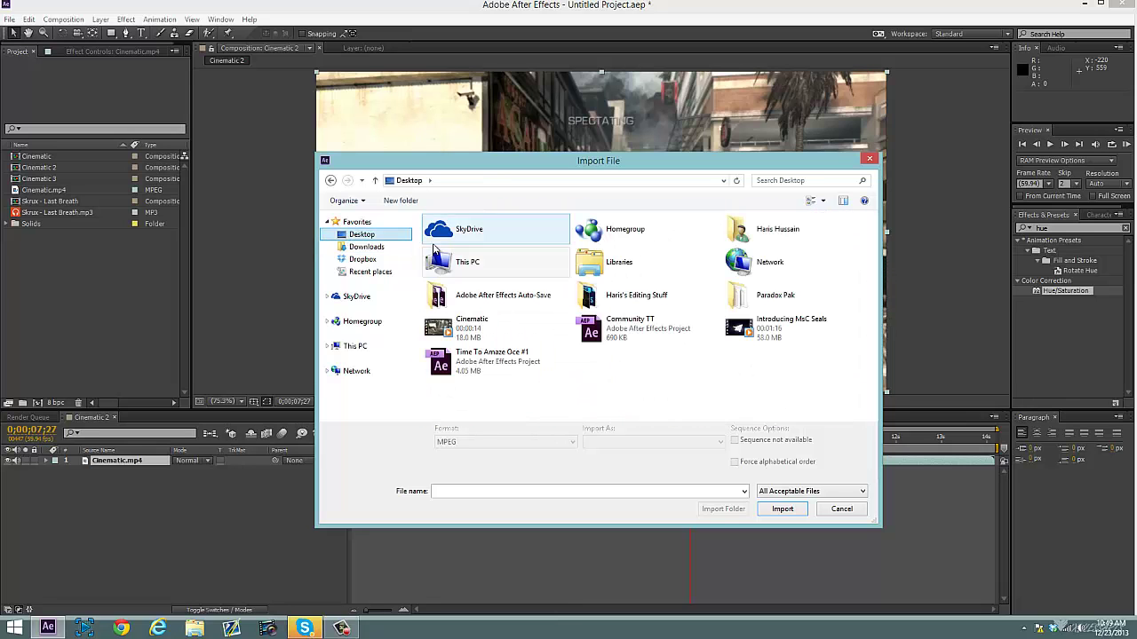
pyautogui.click(551, 332)
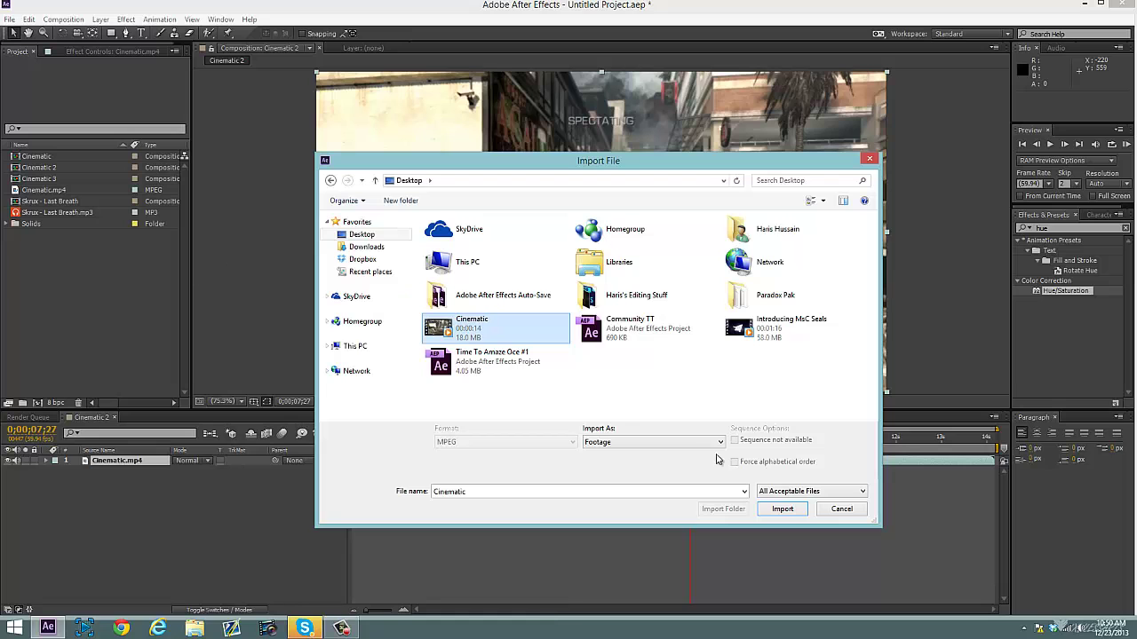
pyautogui.click(837, 509)
# - Create a new composition from the Cinematic.mp4 footage in the project
pyautogui.click(80, 192)
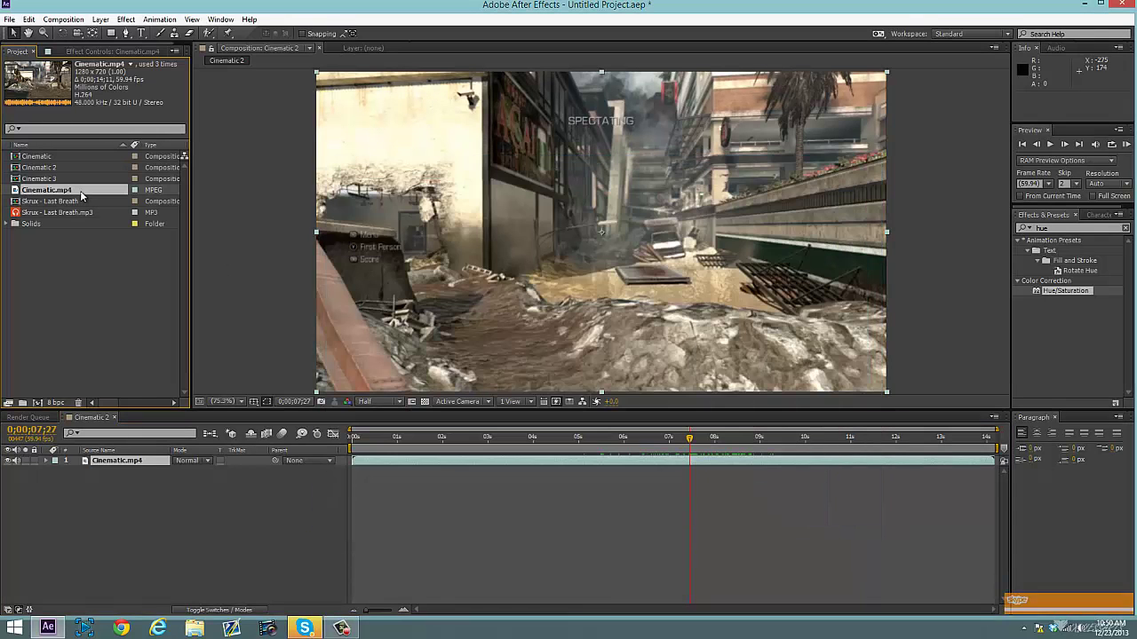
pyautogui.moveTo(71, 193); pyautogui.dragTo(126, 354)
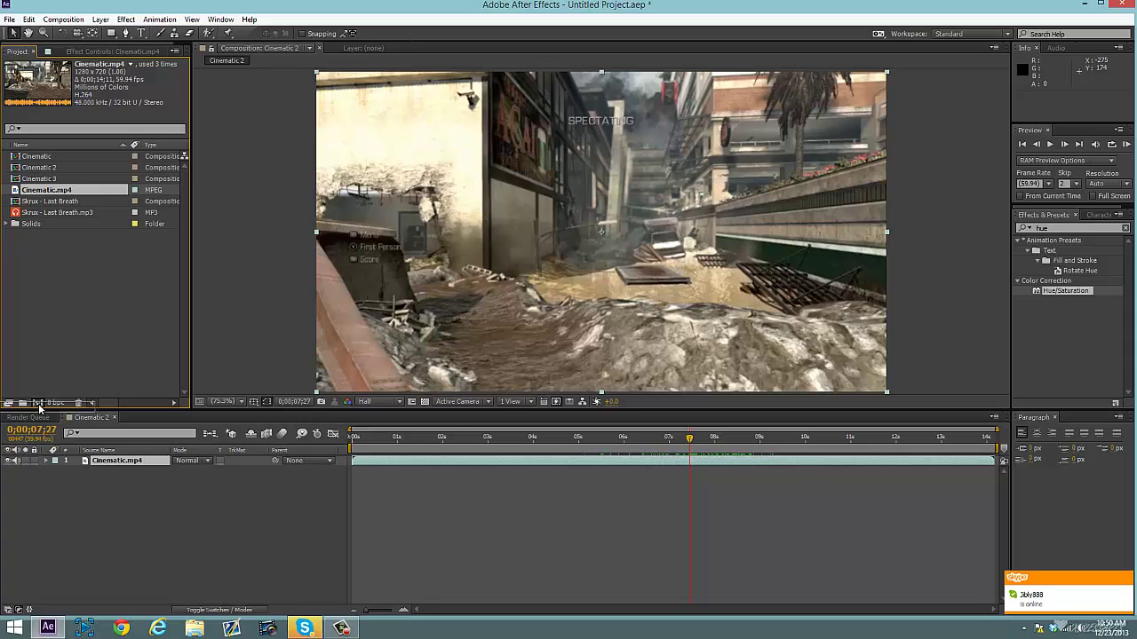
pyautogui.click(38, 404)
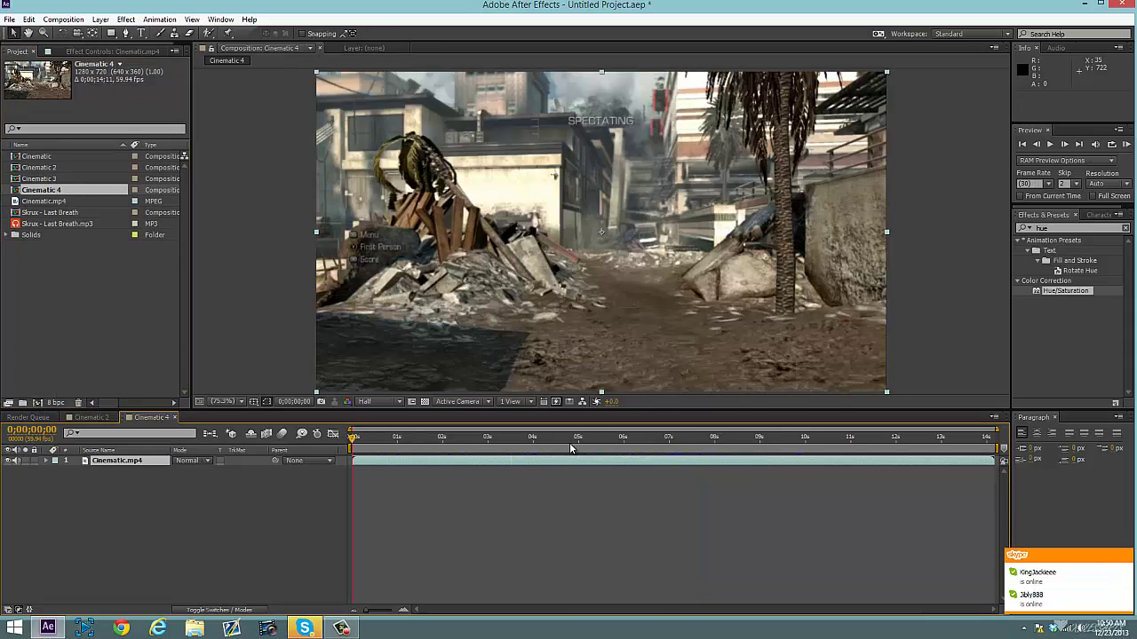
pyautogui.moveTo(571, 448); pyautogui.dragTo(336, 485)
# - Start Track Camera on the Cinematic.mp4 layer of Cinematic 4 at 0;00;02;55 and cancel its background analysis
pyautogui.rightClick(431, 462)
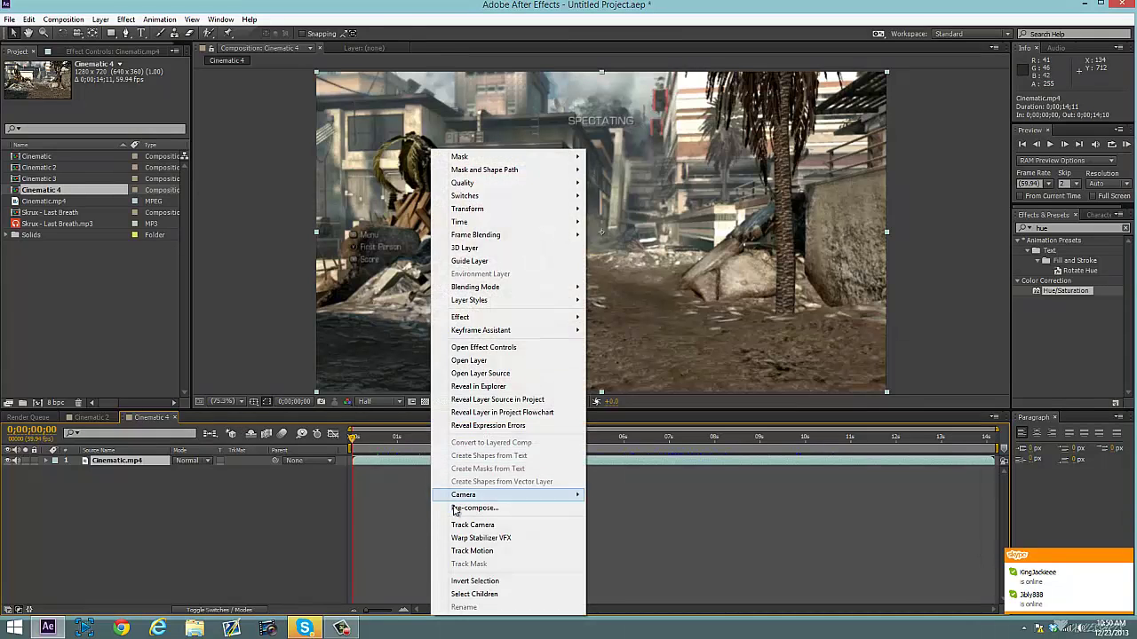
pyautogui.click(363, 479)
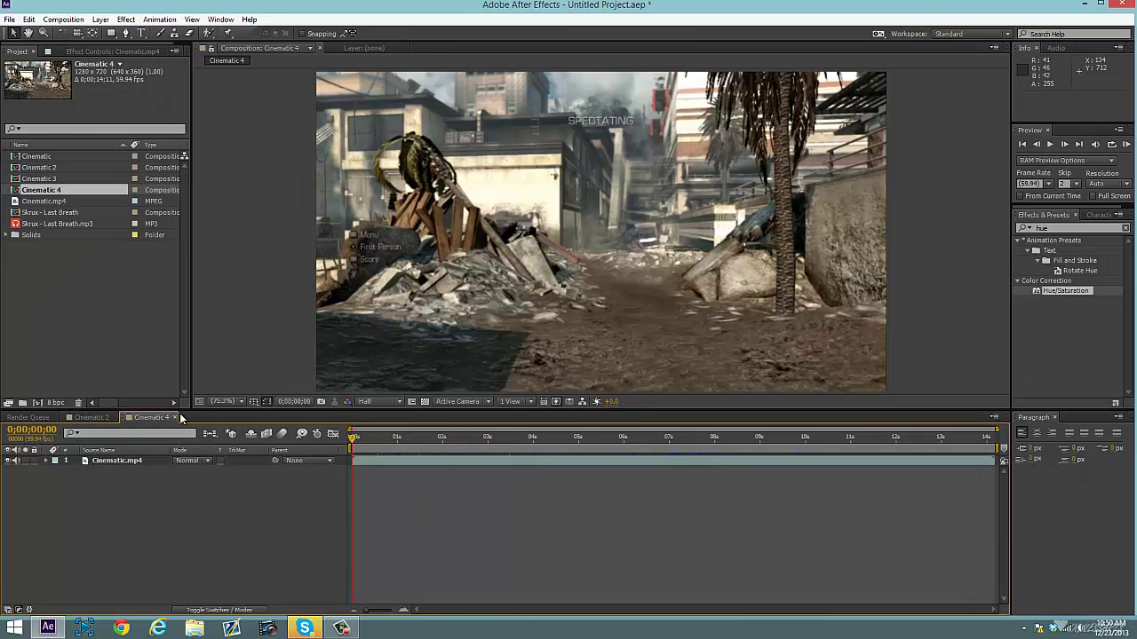
pyautogui.click(113, 50)
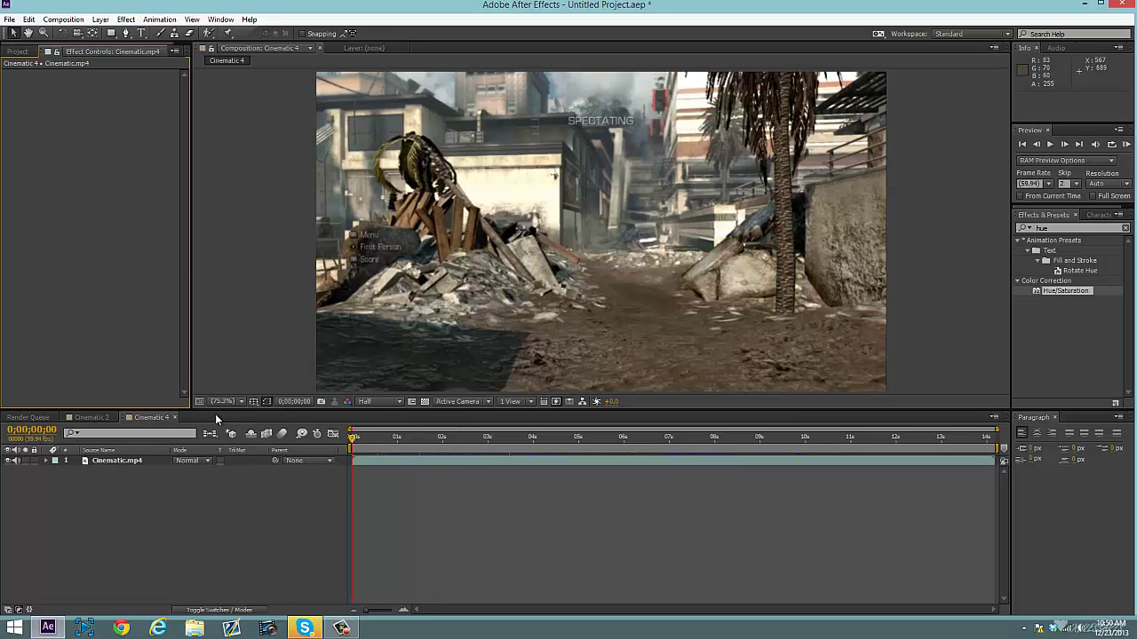
pyautogui.click(484, 439)
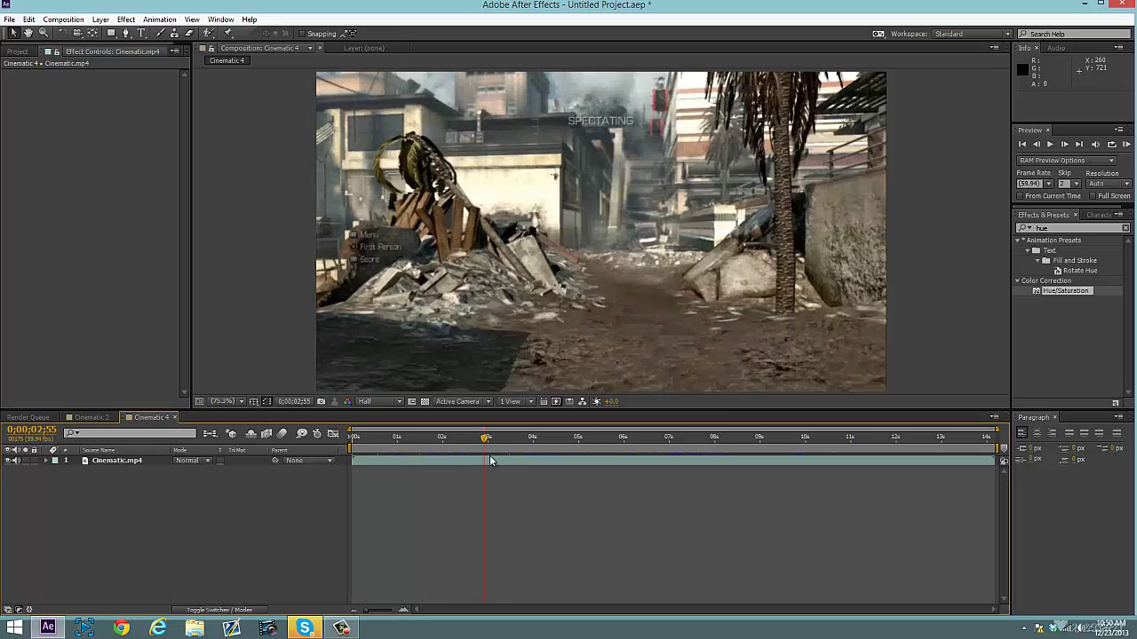
pyautogui.rightClick(490, 459)
pyautogui.click(533, 525)
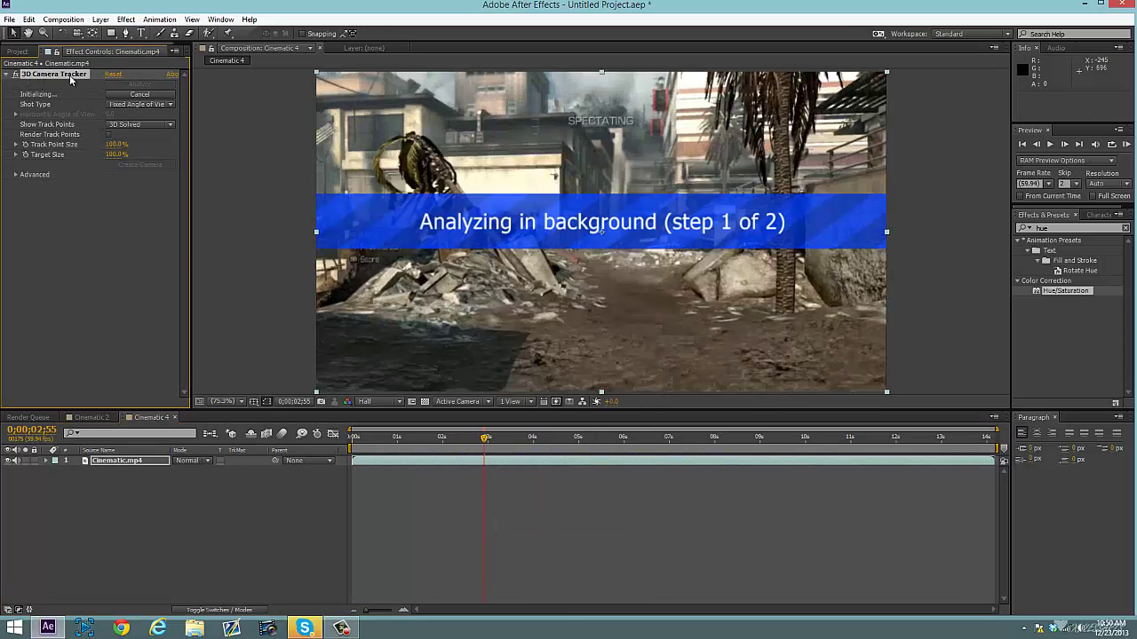
pyautogui.click(112, 94)
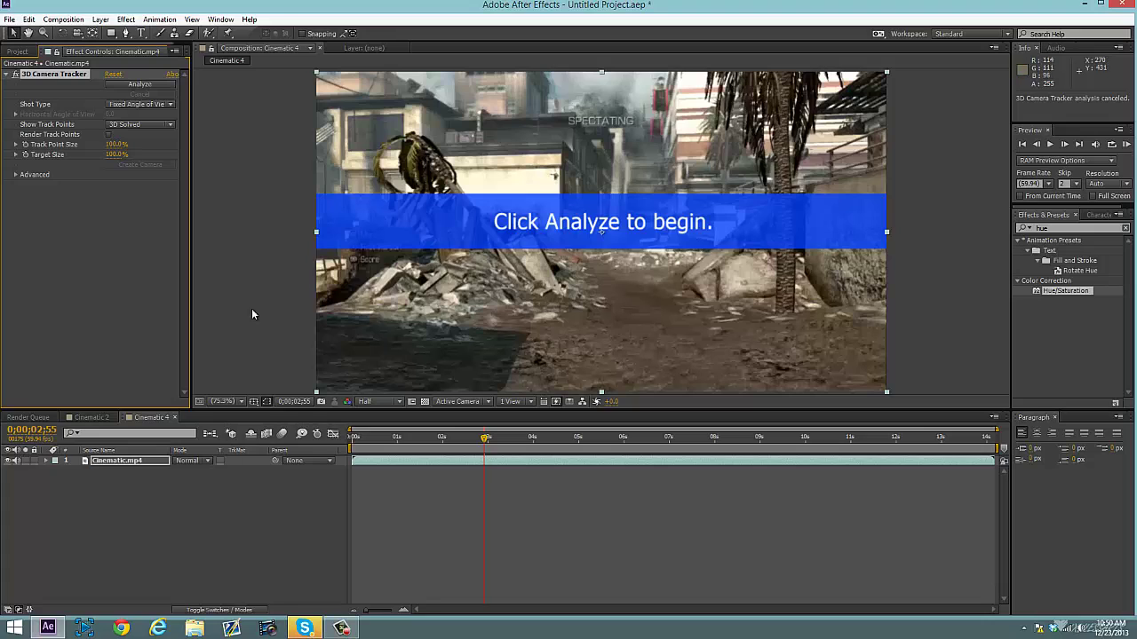
# - Switch to the Cinematic 2 composition and scrub the tracked footage between about 6 and 8 seconds to review suitable spots for text
pyautogui.click(93, 418)
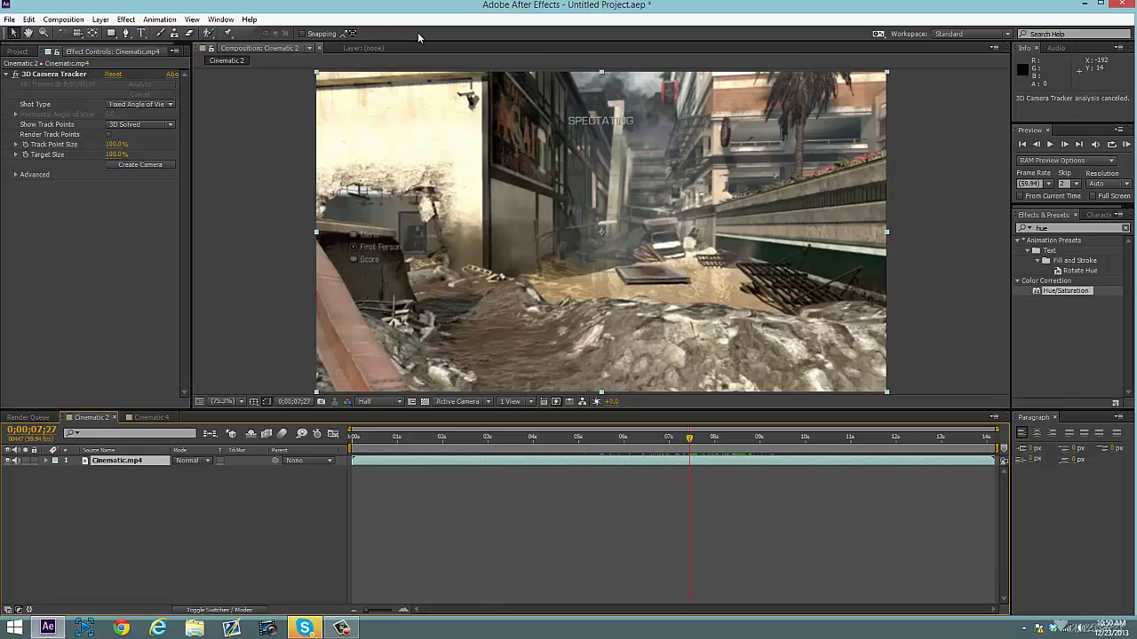
pyautogui.click(51, 76)
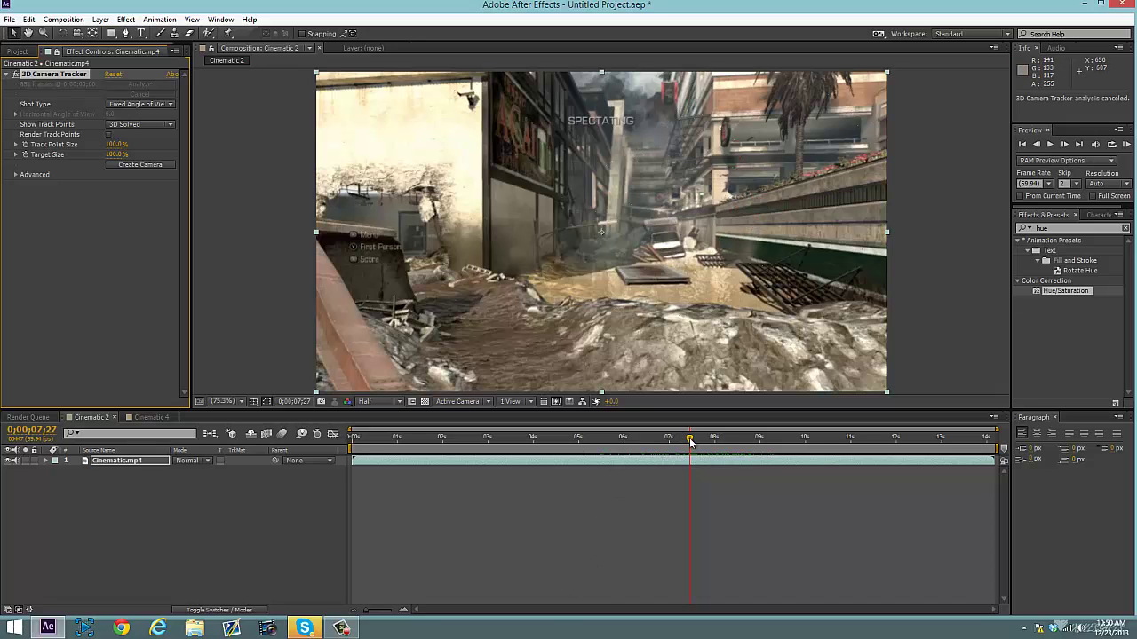
pyautogui.moveTo(690, 441)
pyautogui.mouseDown()
pyautogui.moveTo(673, 437)
pyautogui.moveTo(698, 447)
pyautogui.mouseUp()
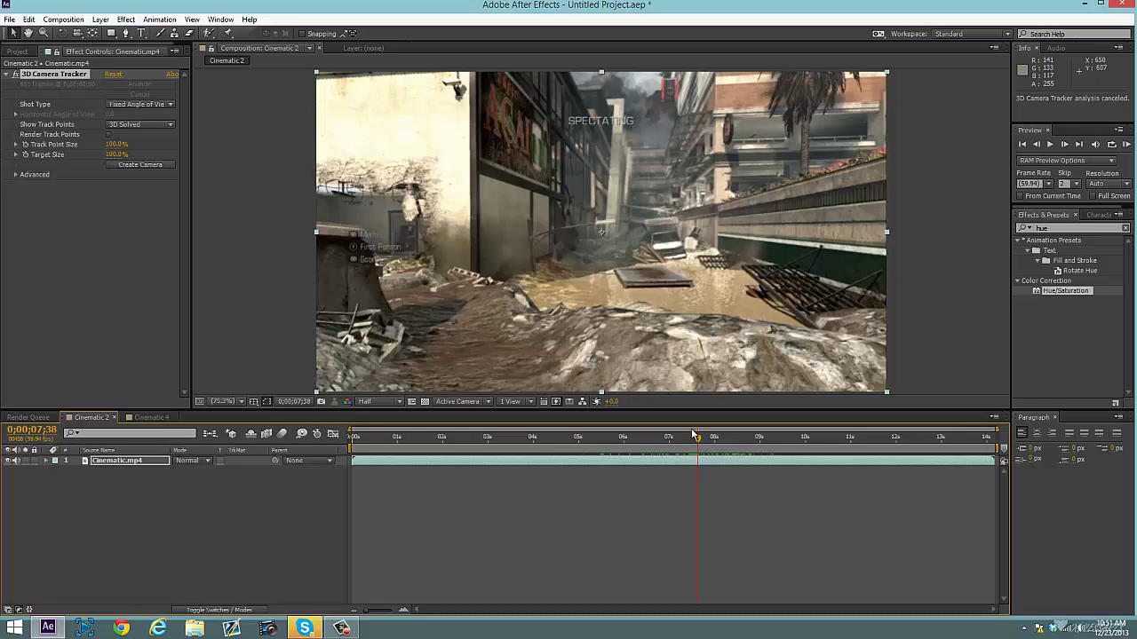
pyautogui.click(767, 463)
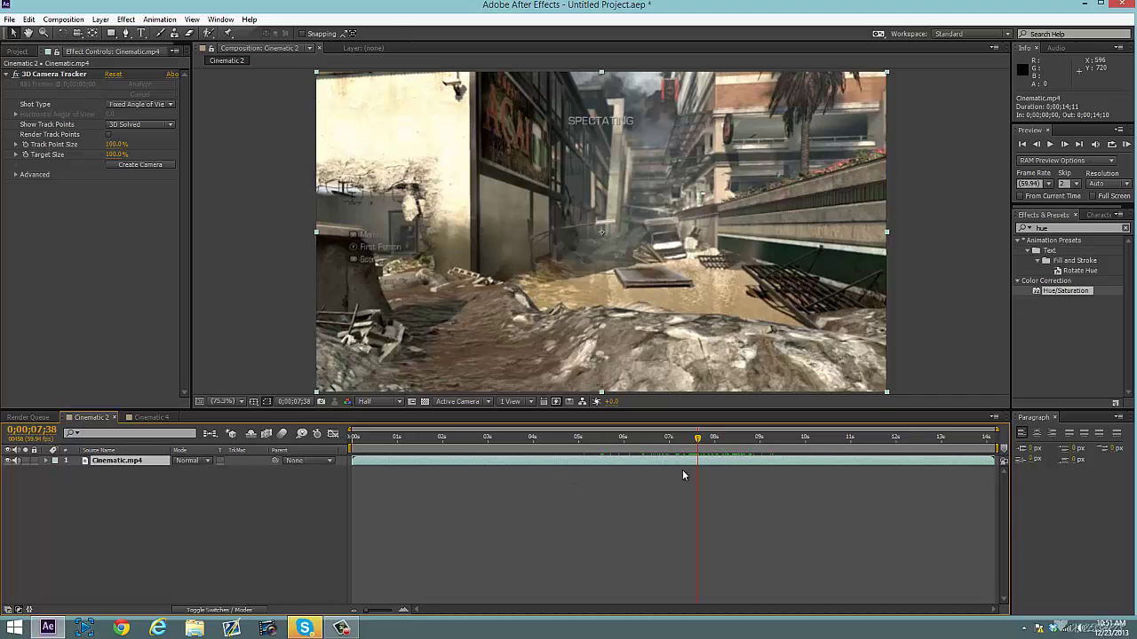
pyautogui.moveTo(698, 441); pyautogui.dragTo(647, 435)
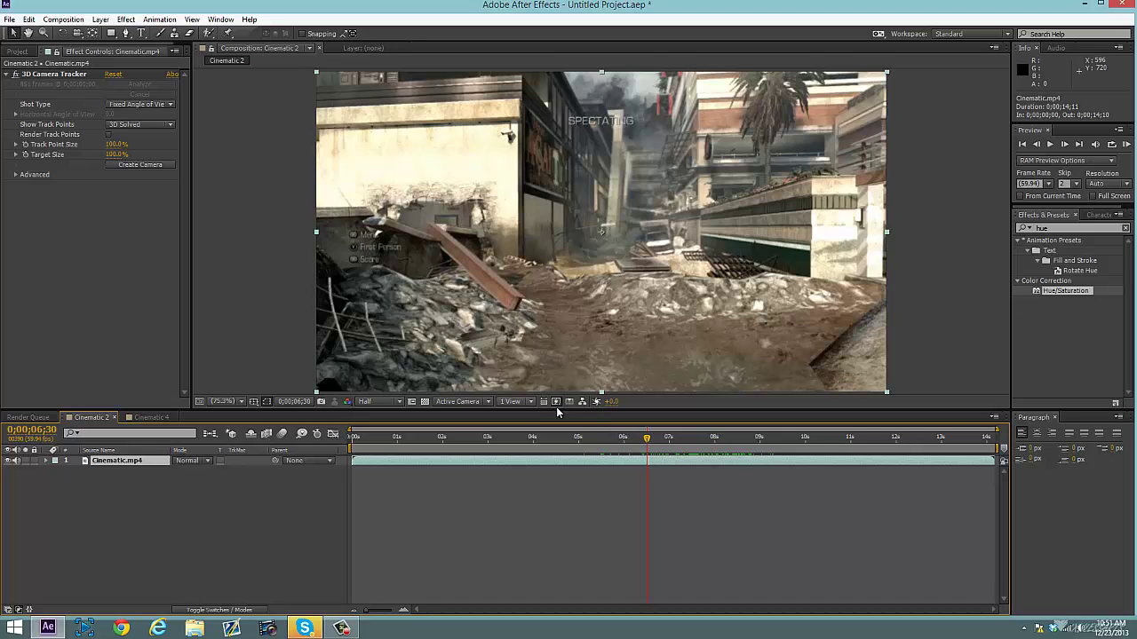
pyautogui.moveTo(586, 439); pyautogui.dragTo(676, 462)
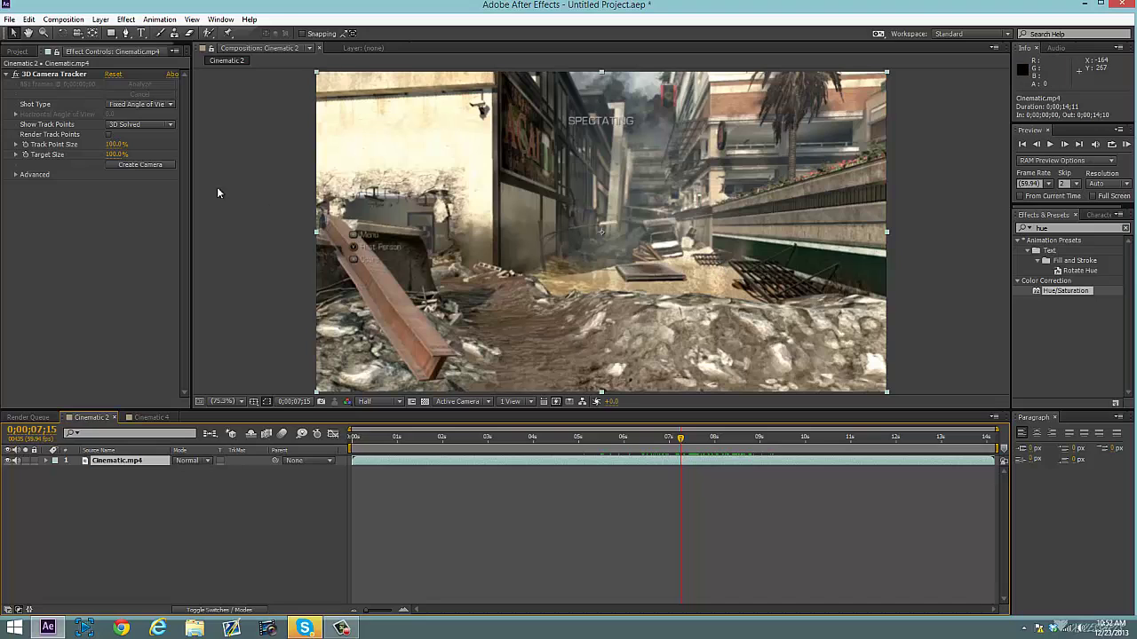
# - Create a null and camera from the track points on the flat slab in the water at 0;00;09;26
pyautogui.click(89, 75)
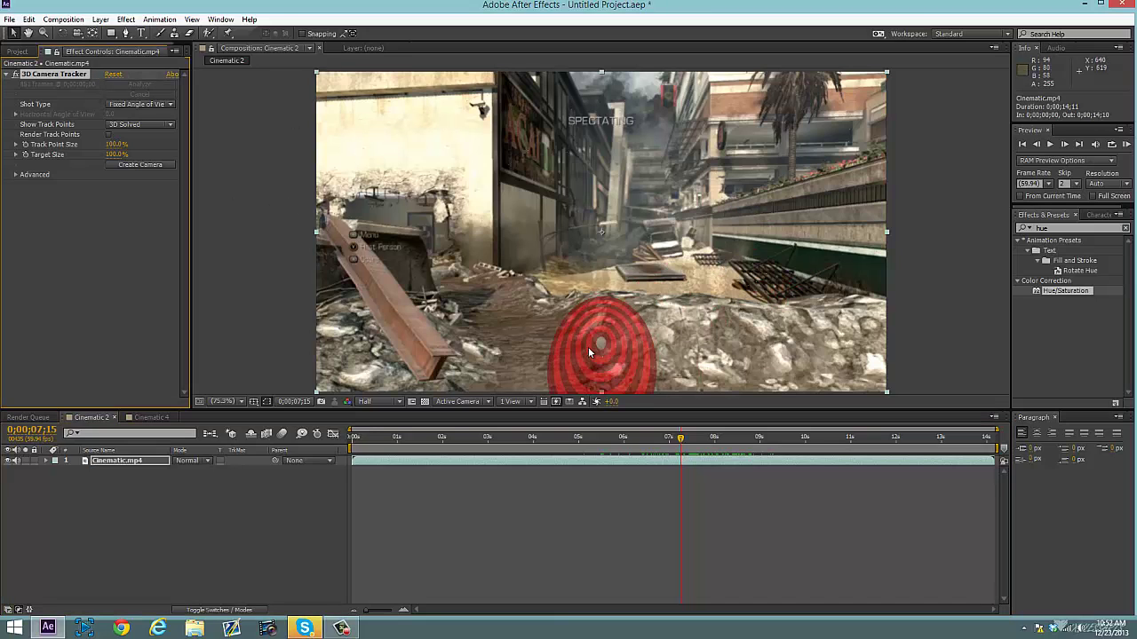
pyautogui.moveTo(681, 438); pyautogui.dragTo(628, 436)
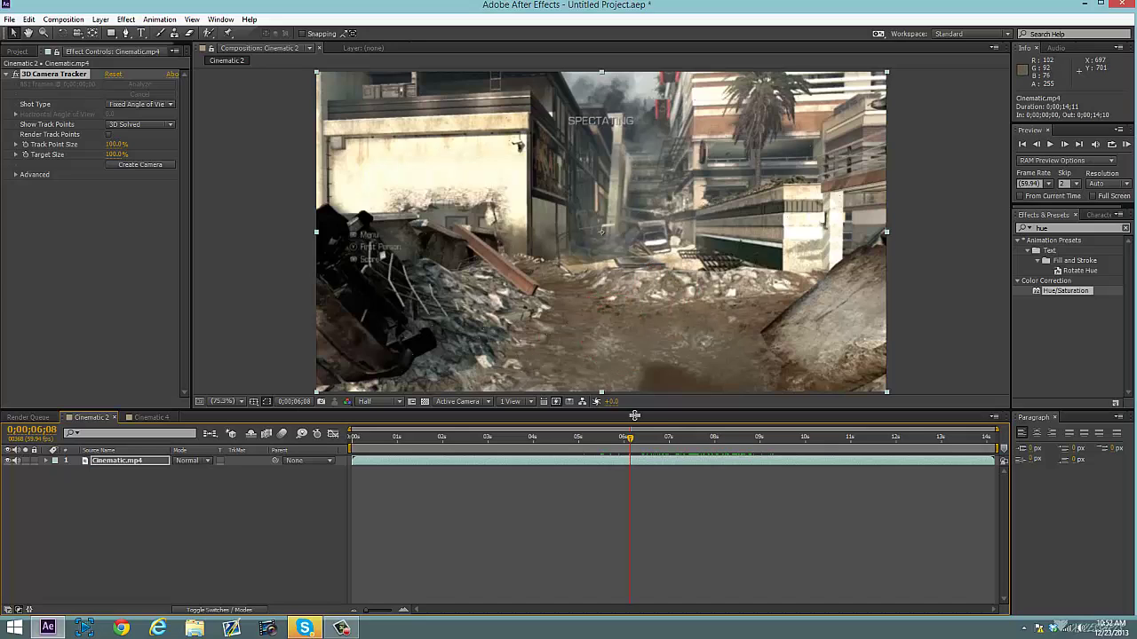
pyautogui.moveTo(629, 438)
pyautogui.mouseDown()
pyautogui.moveTo(583, 438)
pyautogui.moveTo(604, 457)
pyautogui.moveTo(577, 458)
pyautogui.moveTo(797, 500)
pyautogui.moveTo(779, 502)
pyautogui.mouseUp()
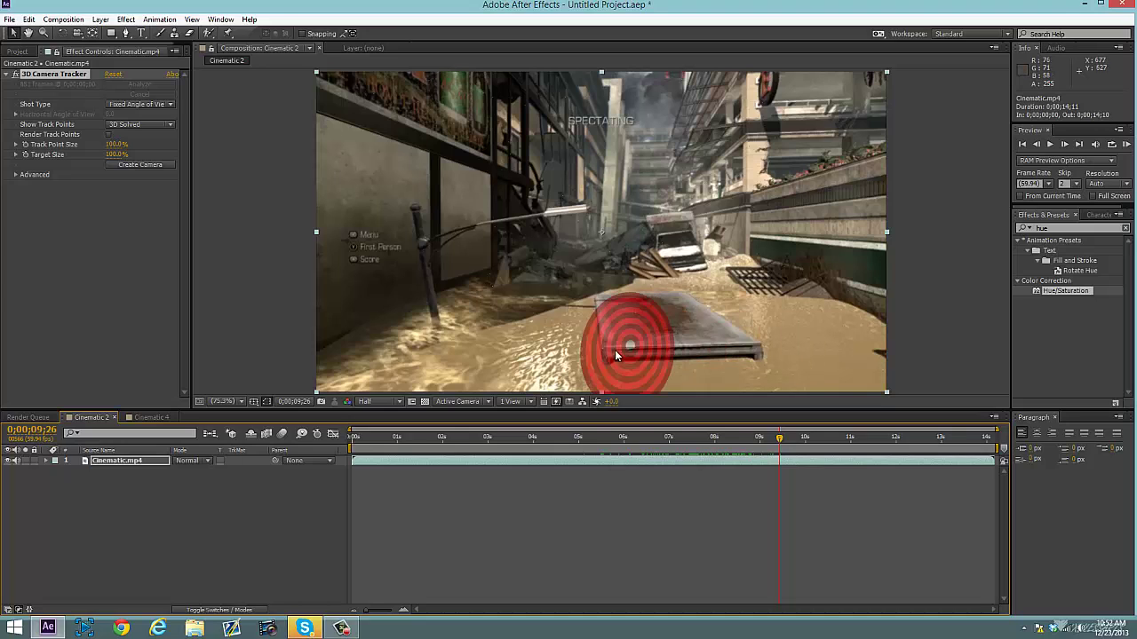
pyautogui.rightClick(658, 316)
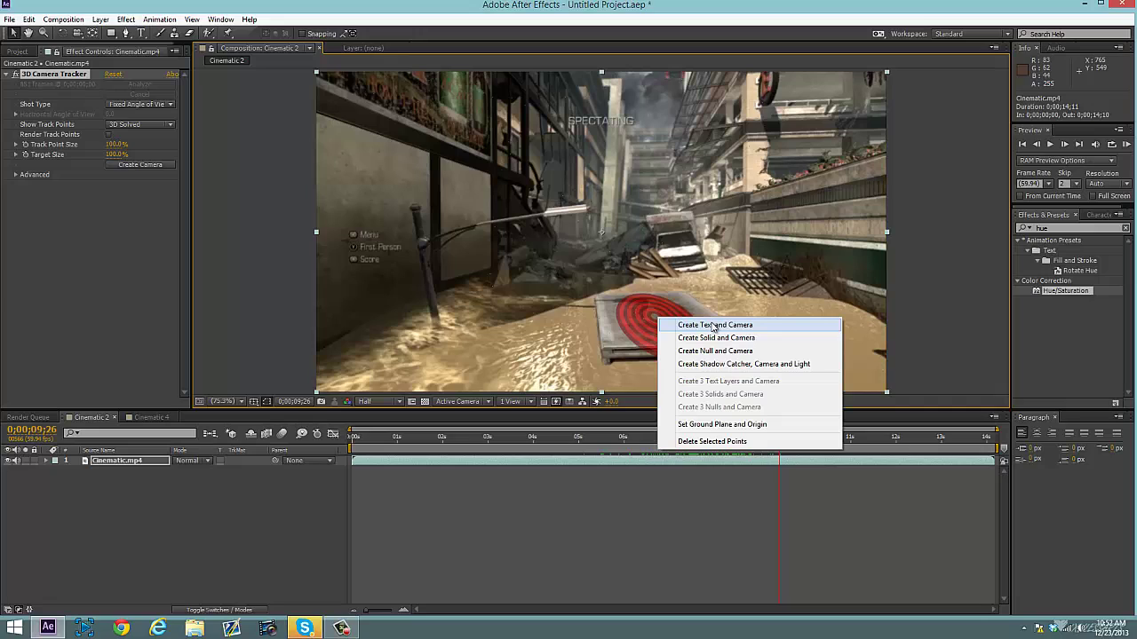
pyautogui.click(608, 340)
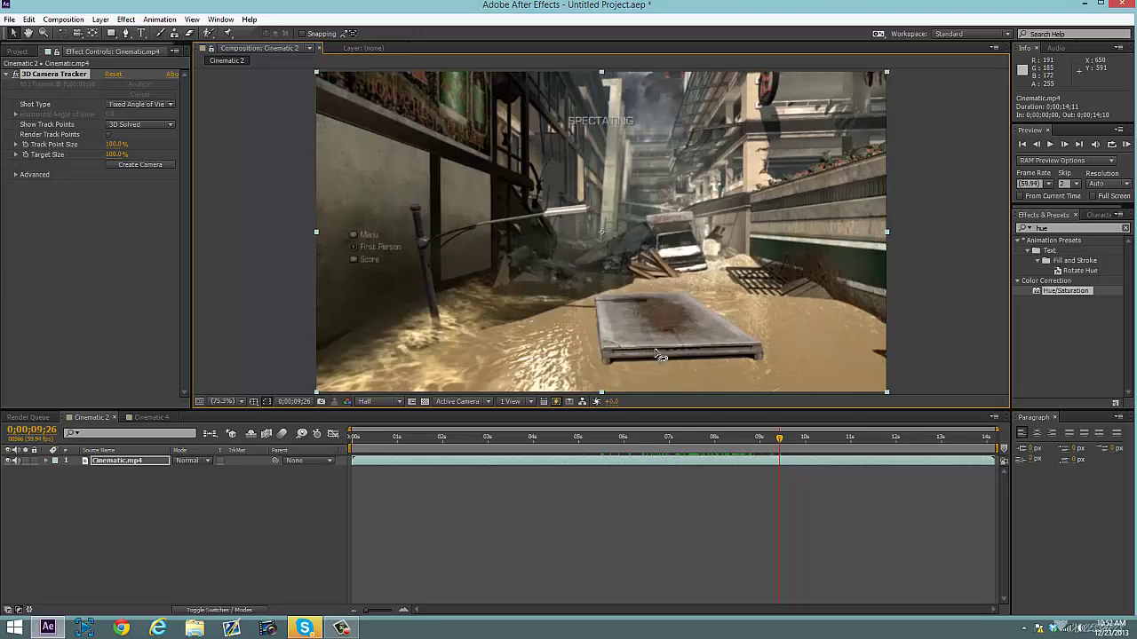
pyautogui.moveTo(661, 357)
pyautogui.mouseDown()
pyautogui.moveTo(711, 344)
pyautogui.moveTo(707, 306)
pyautogui.moveTo(679, 292)
pyautogui.moveTo(605, 304)
pyautogui.mouseUp()
pyautogui.rightClick(641, 313)
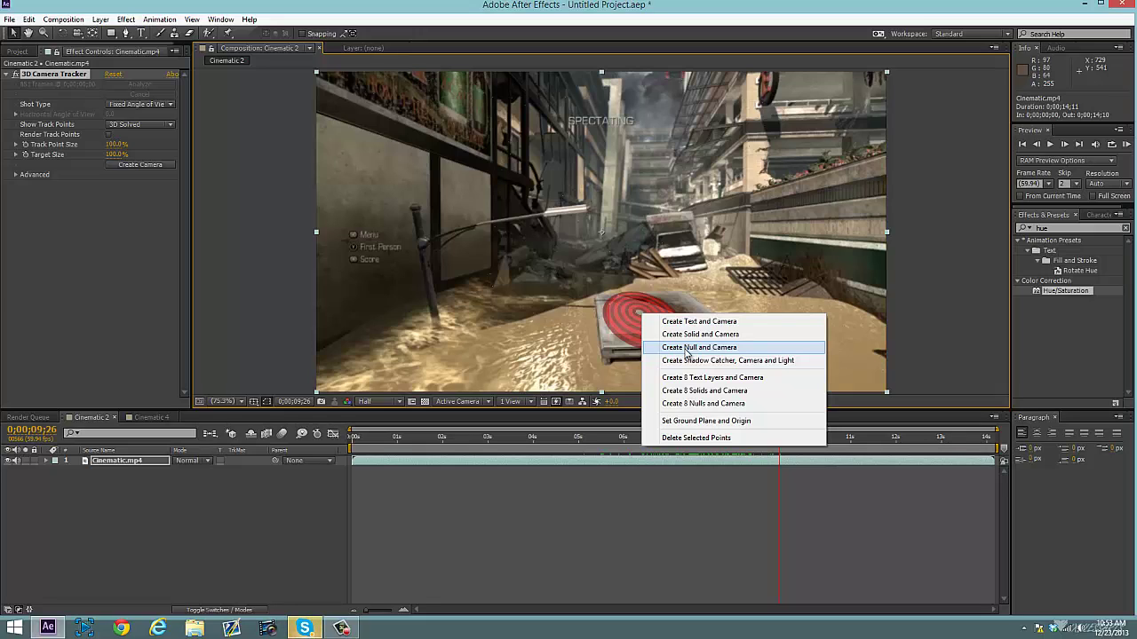
pyautogui.click(685, 349)
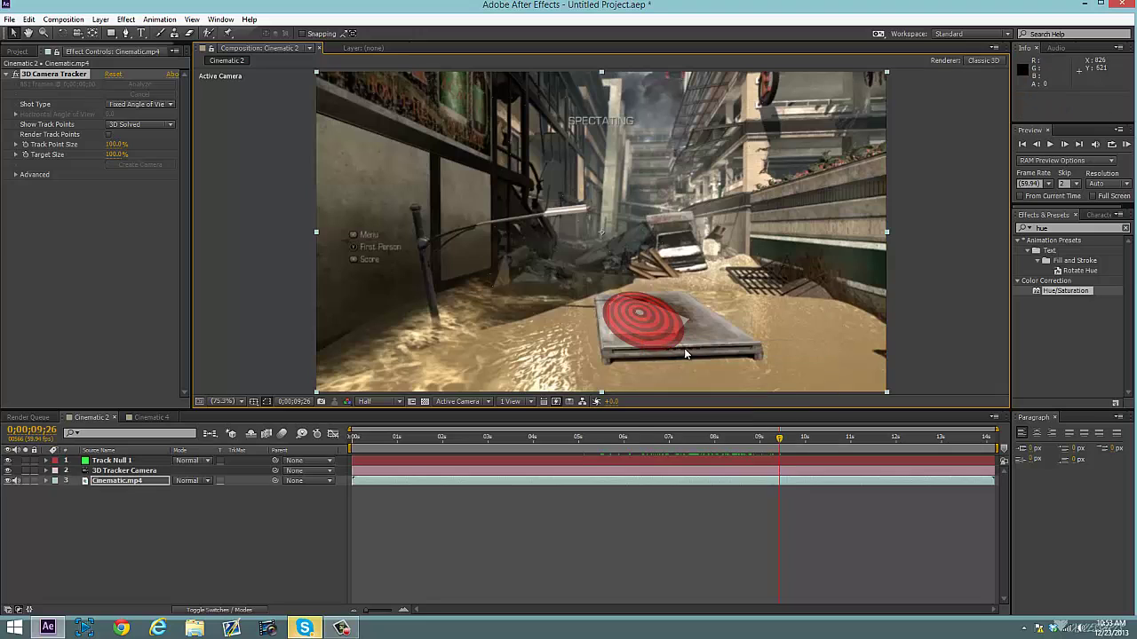
# - Check the tracked null's position in the footage at 0;00;00;57 and 0;00;07;28
pyautogui.click(391, 471)
pyautogui.click(394, 448)
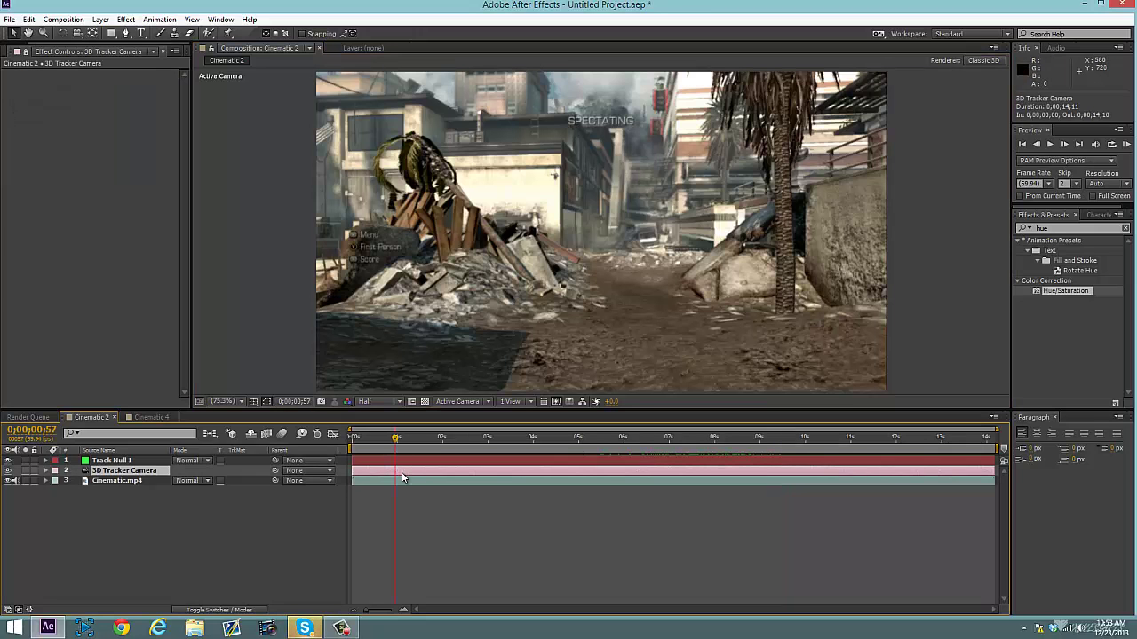
pyautogui.click(409, 456)
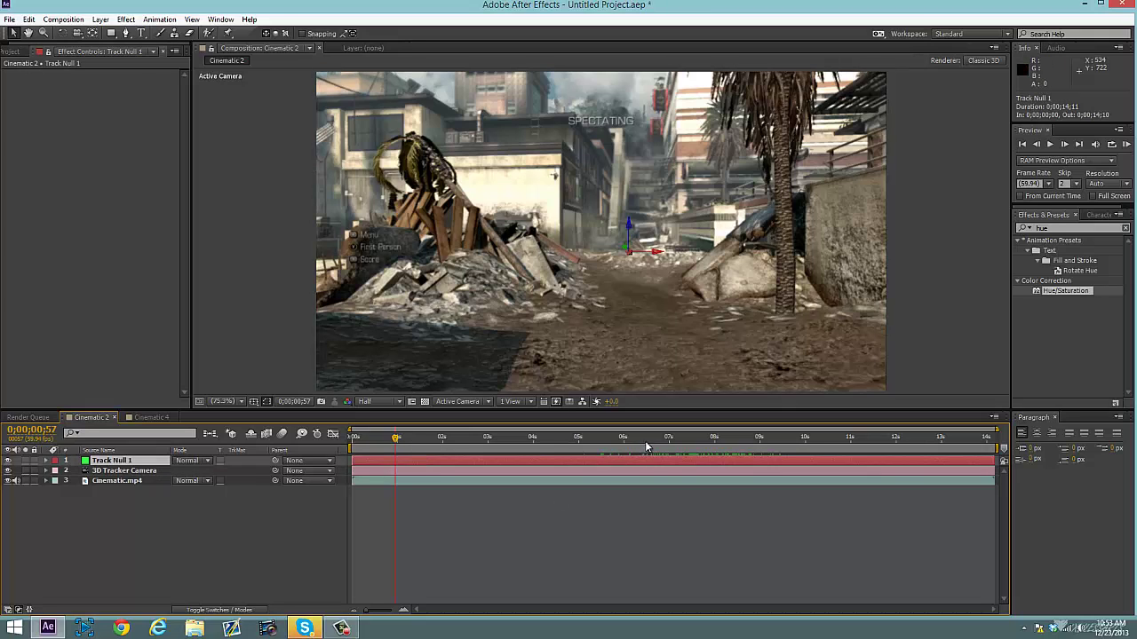
pyautogui.click(690, 437)
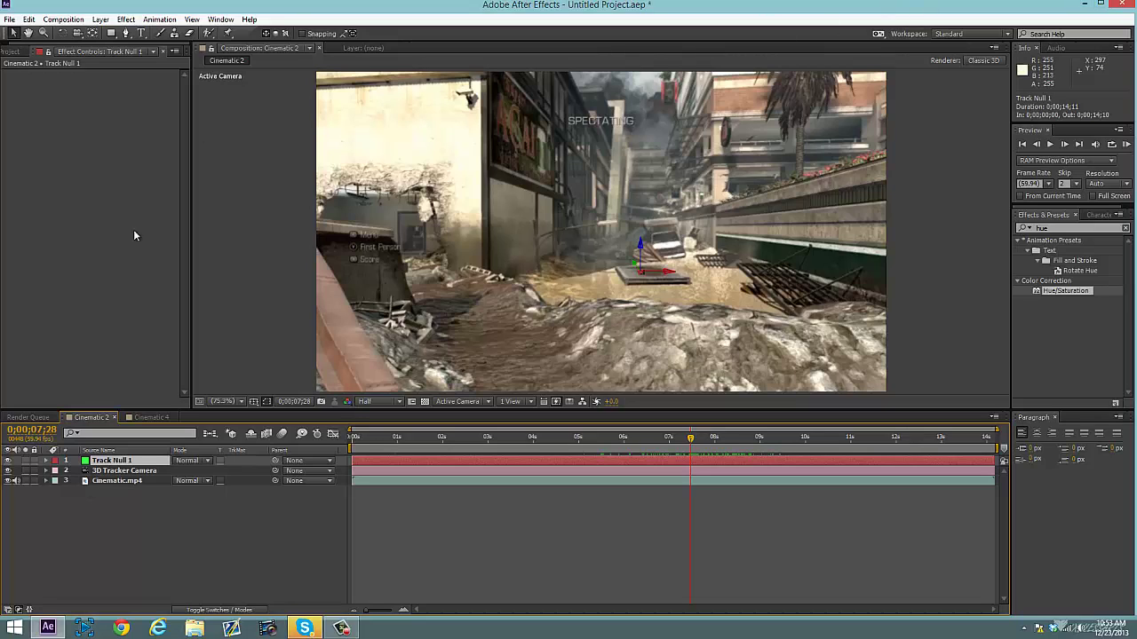
# - Add a text layer reading "SEXY PEOPLE" on two lines over the street in the footage
pyautogui.click(140, 32)
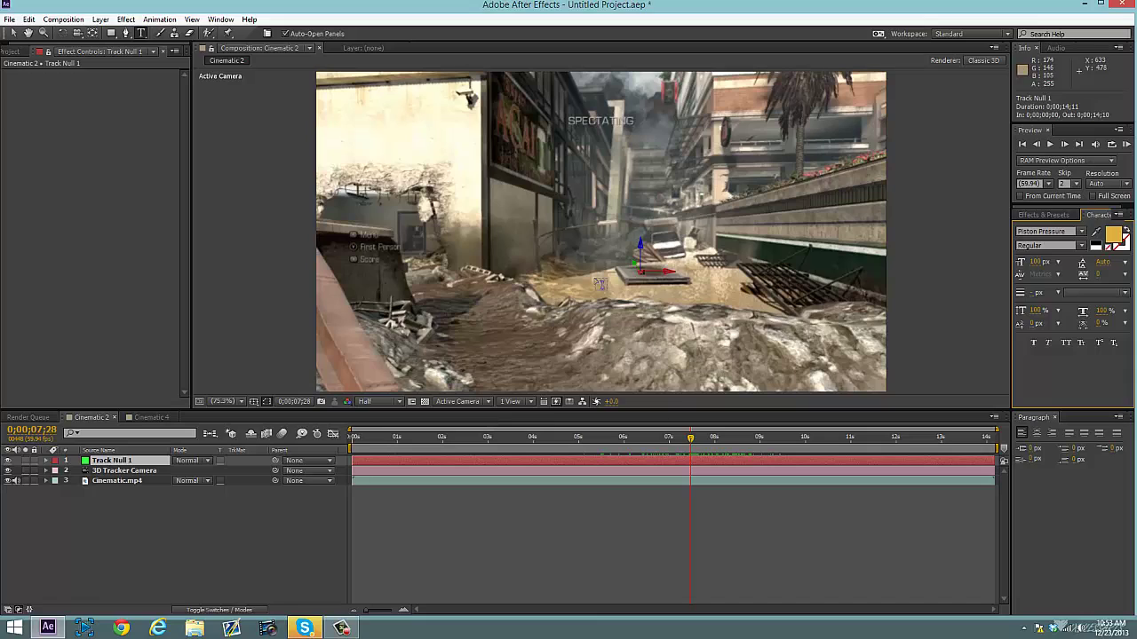
pyautogui.click(591, 226)
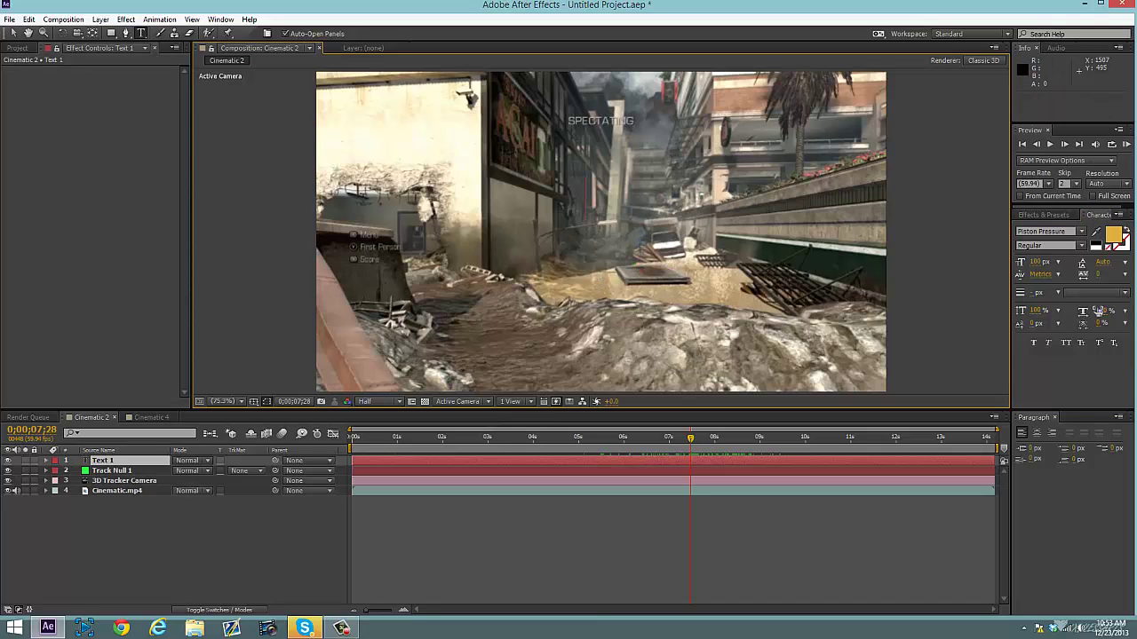
pyautogui.write('S')
pyautogui.press('BackSpace')
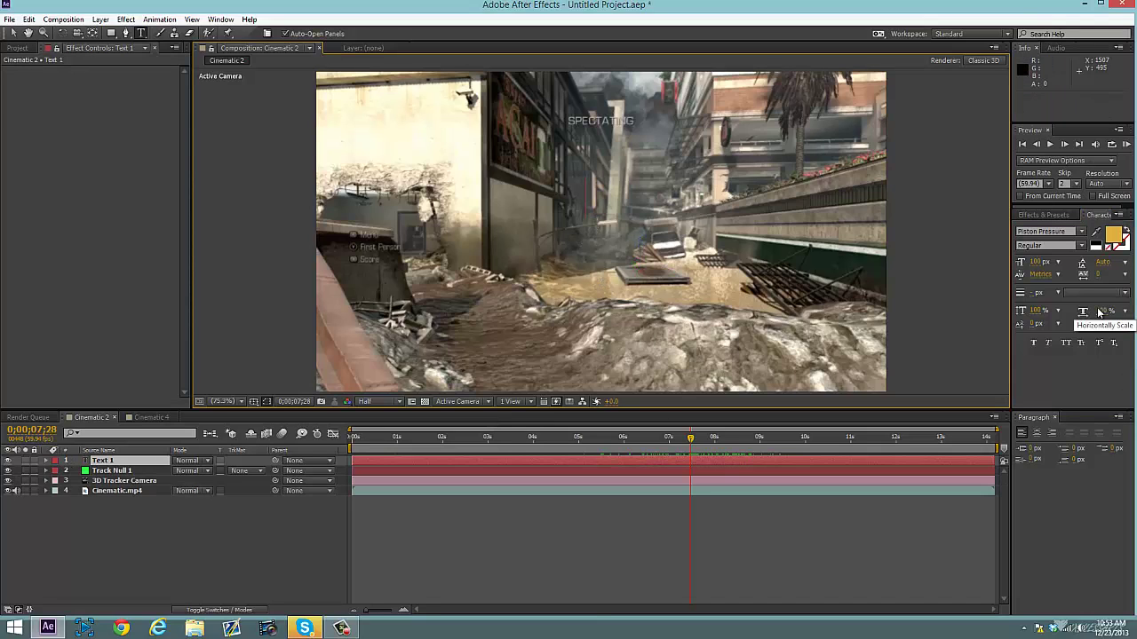
pyautogui.write('SWE')
pyautogui.press('BackSpace')
pyautogui.press('BackSpace')
pyautogui.write('E')
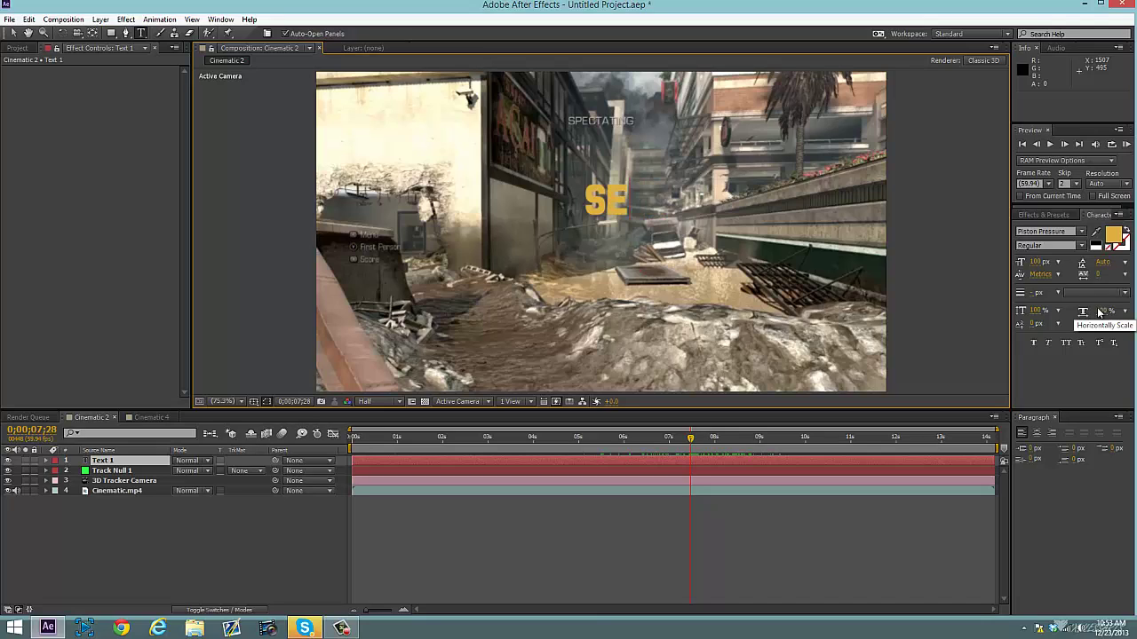
pyautogui.write('XY PEOPLE')
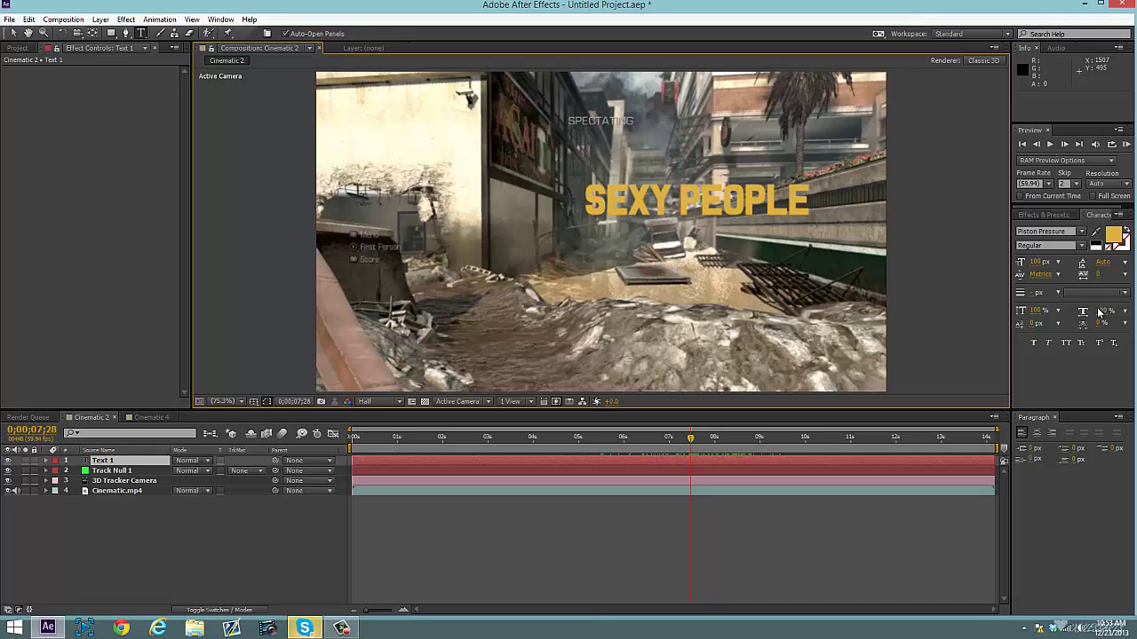
pyautogui.press('Return')
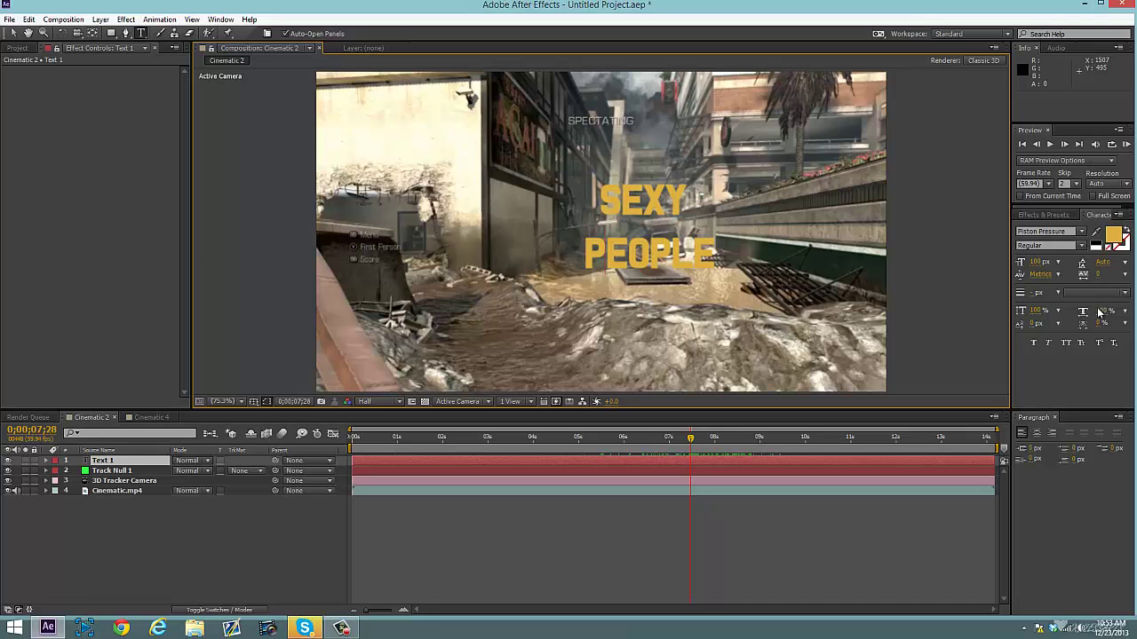
pyautogui.moveTo(720, 256); pyautogui.dragTo(573, 157)
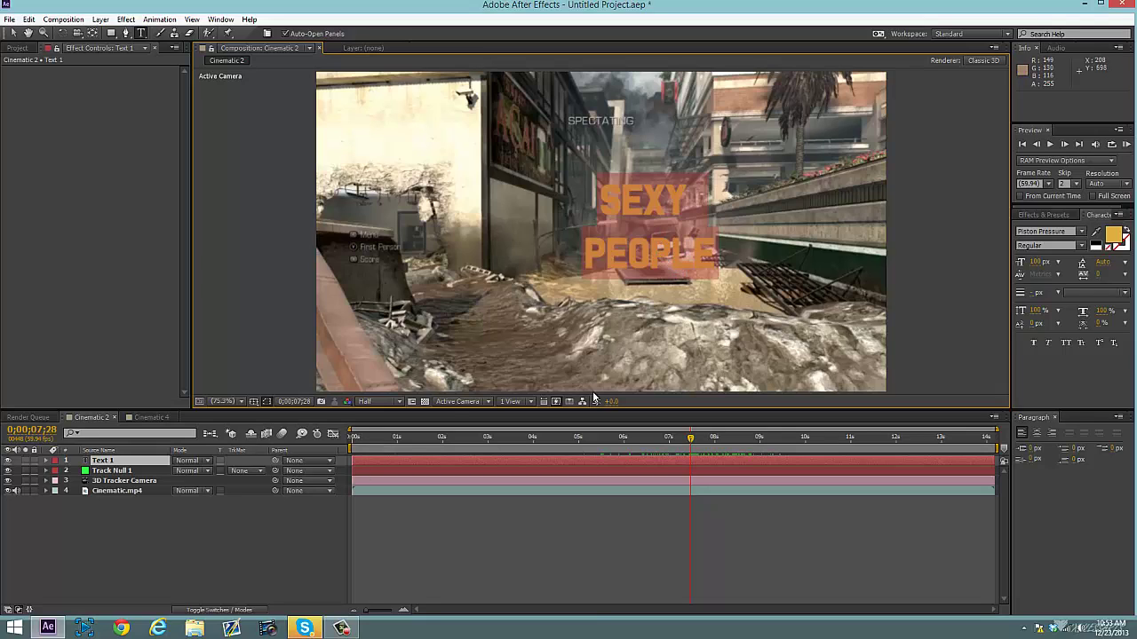
pyautogui.click(638, 270)
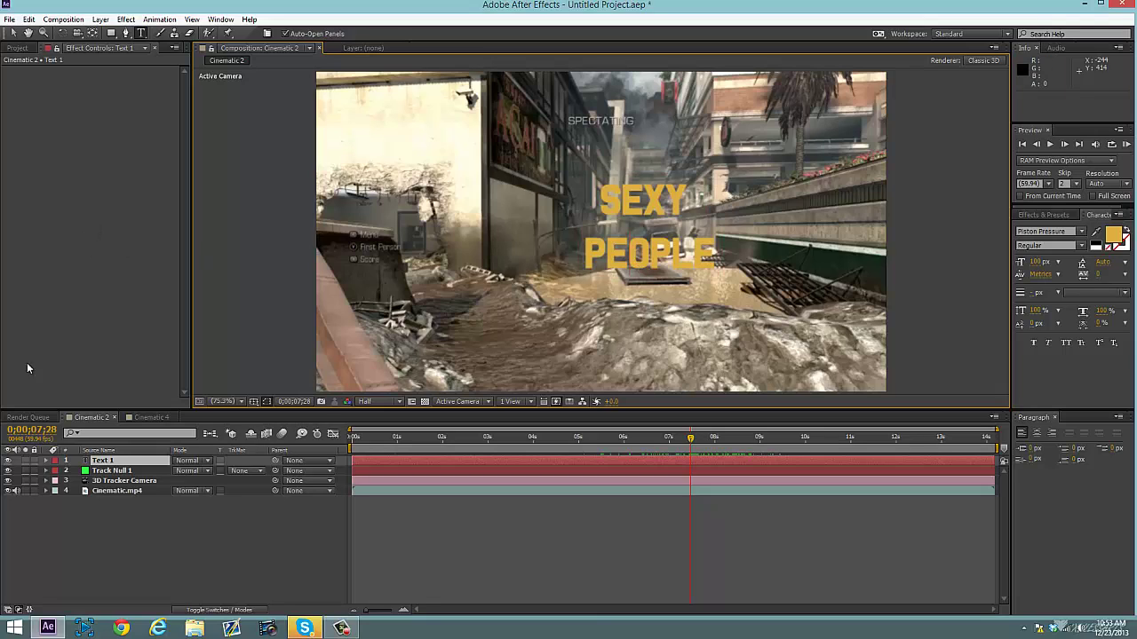
# - Hide the sexy people text layer and create a new solid named Element
pyautogui.click(8, 460)
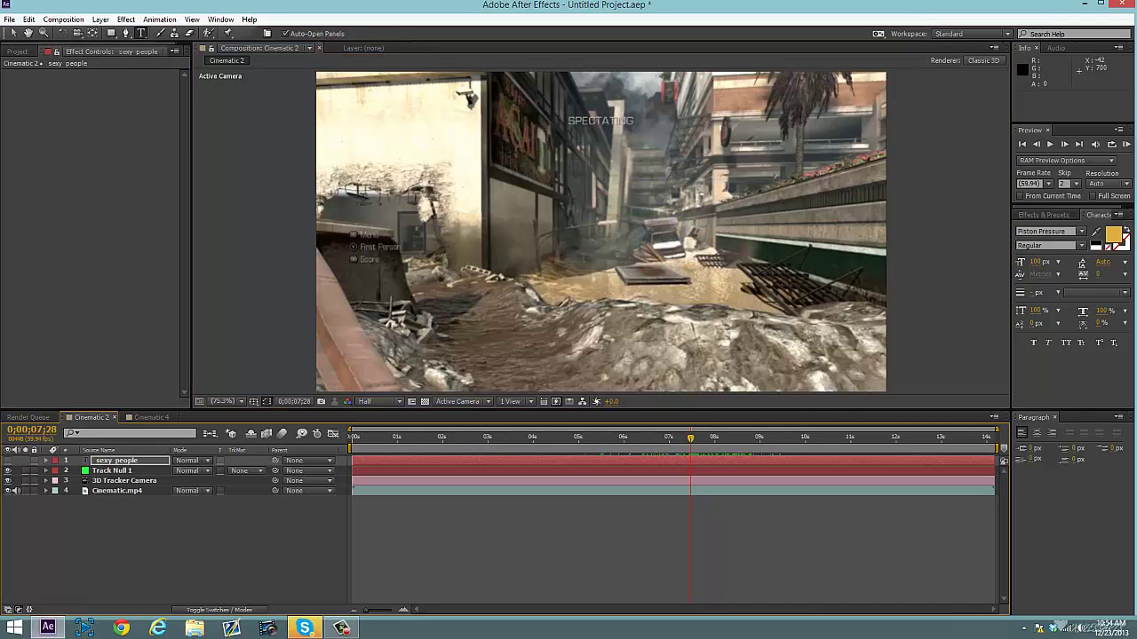
pyautogui.click(154, 461)
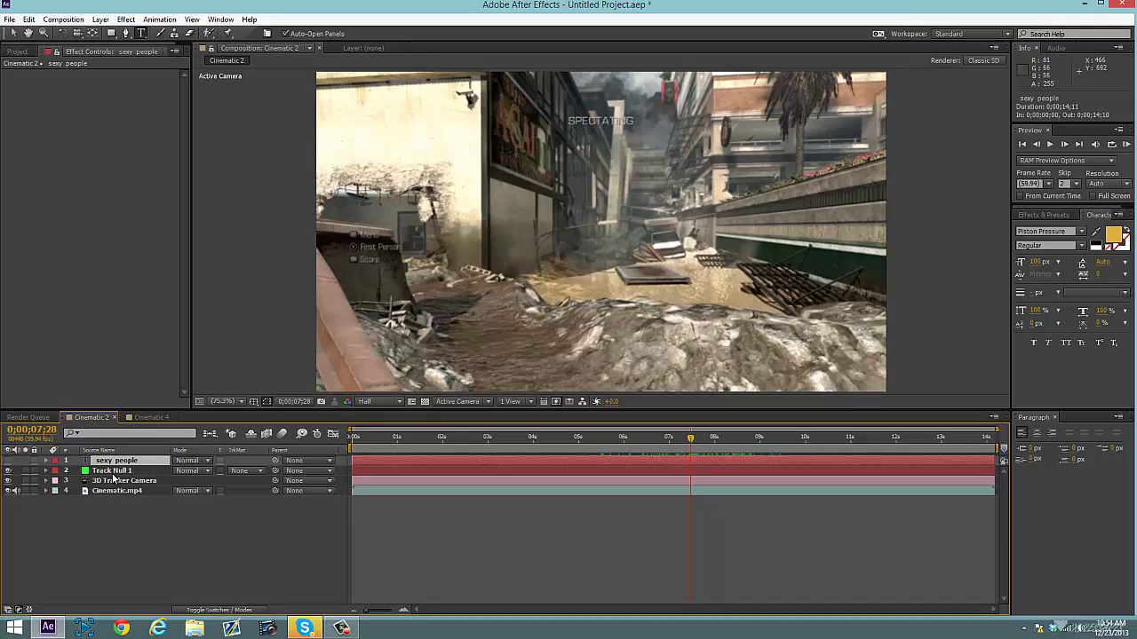
pyautogui.click(100, 18)
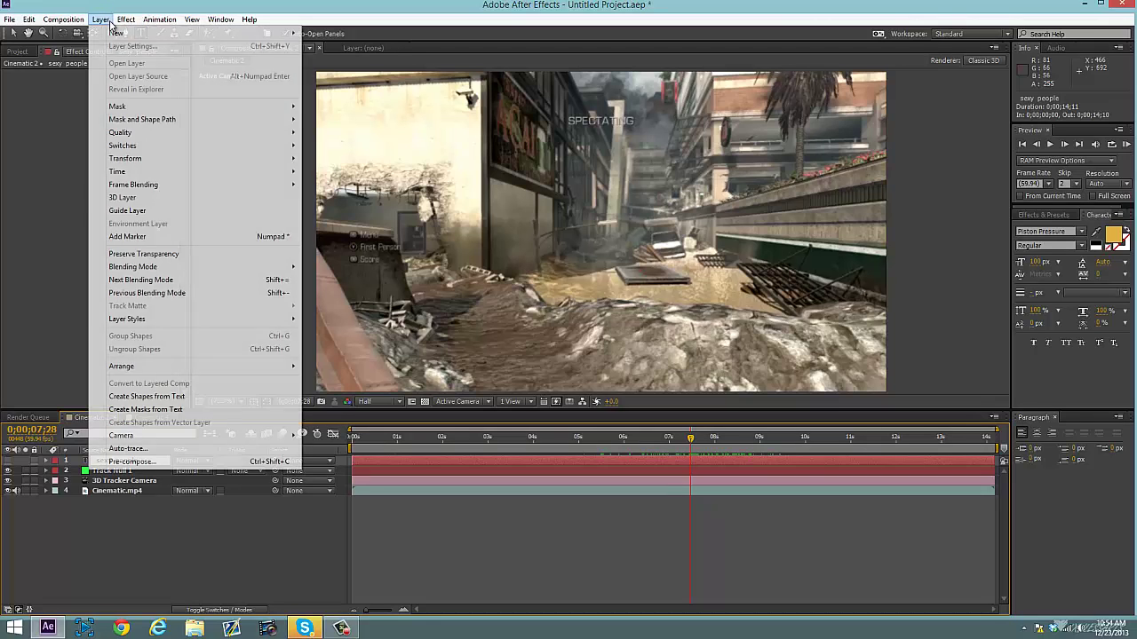
pyautogui.moveTo(114, 34)
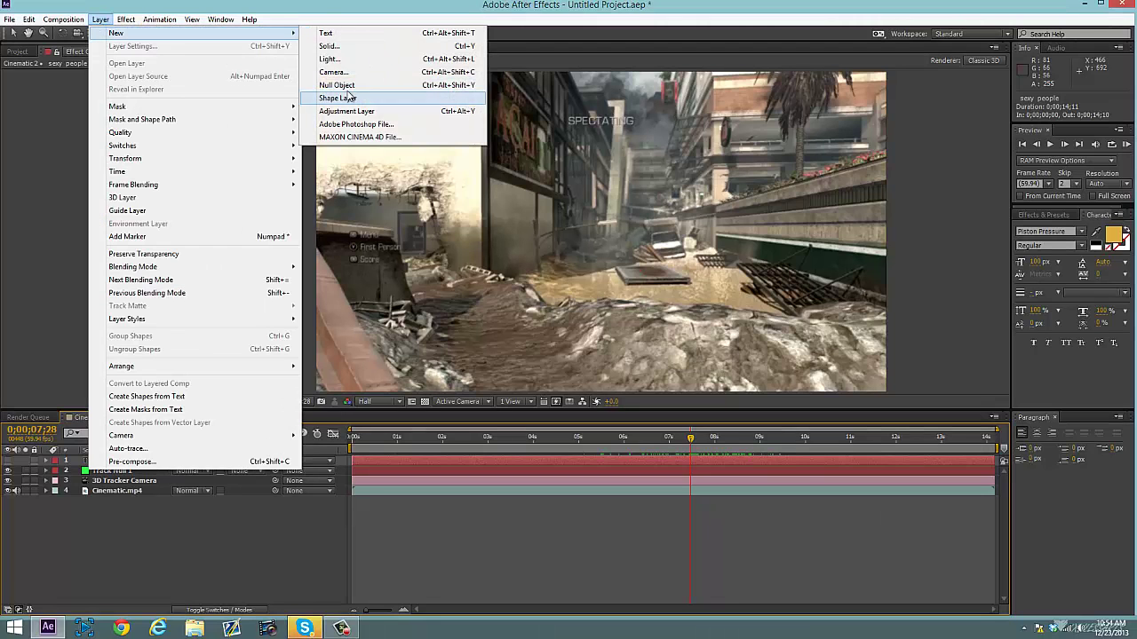
pyautogui.click(358, 46)
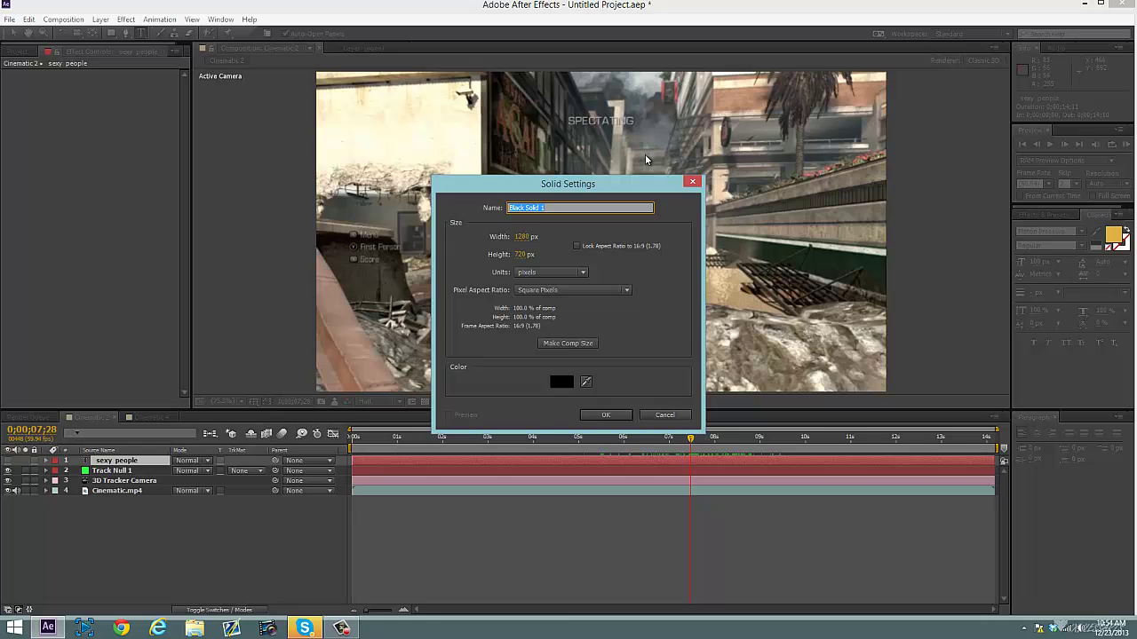
pyautogui.write('Element')
pyautogui.press('Return')
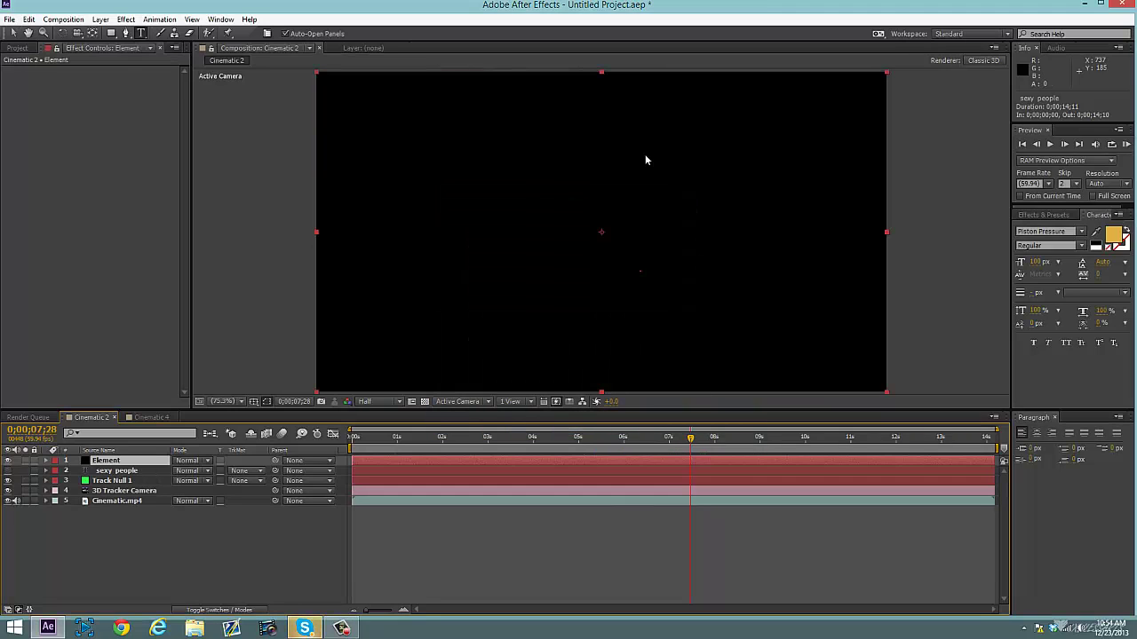
# - Find the Video Copilot Element effect and apply it to the Element solid
pyautogui.click(1043, 214)
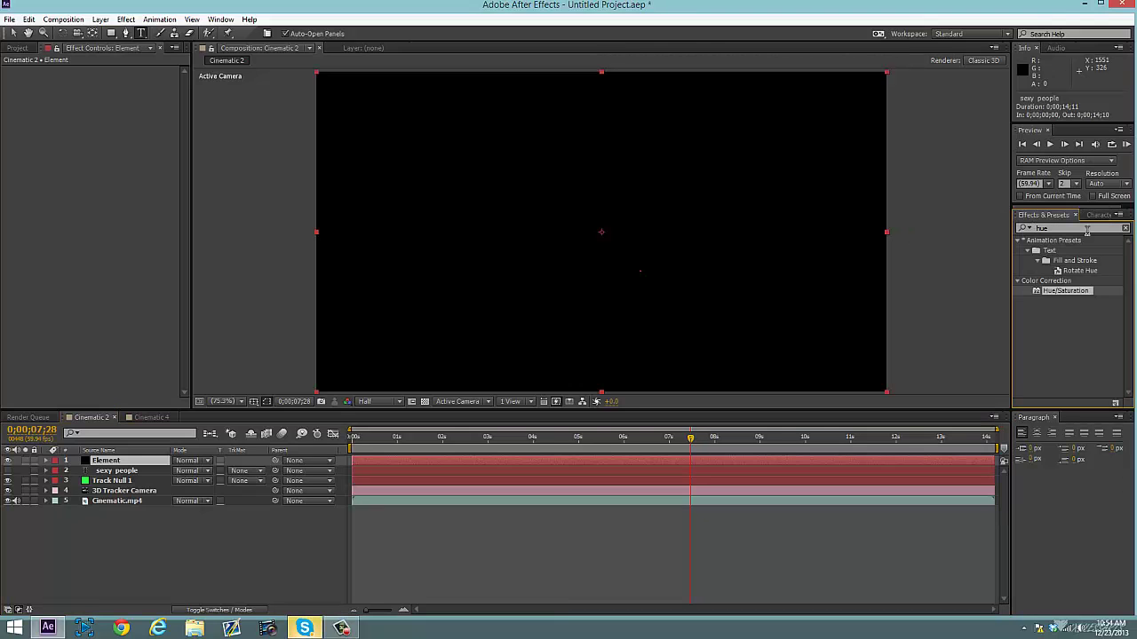
pyautogui.click(1088, 228)
pyautogui.write('element')
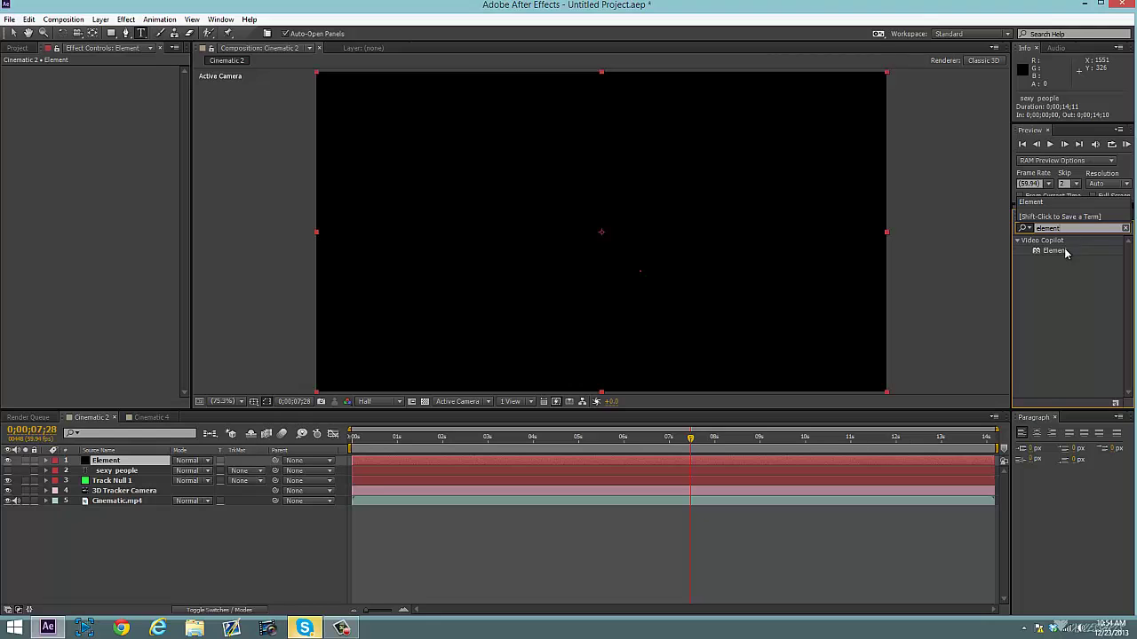
pyautogui.moveTo(1054, 250); pyautogui.dragTo(686, 467)
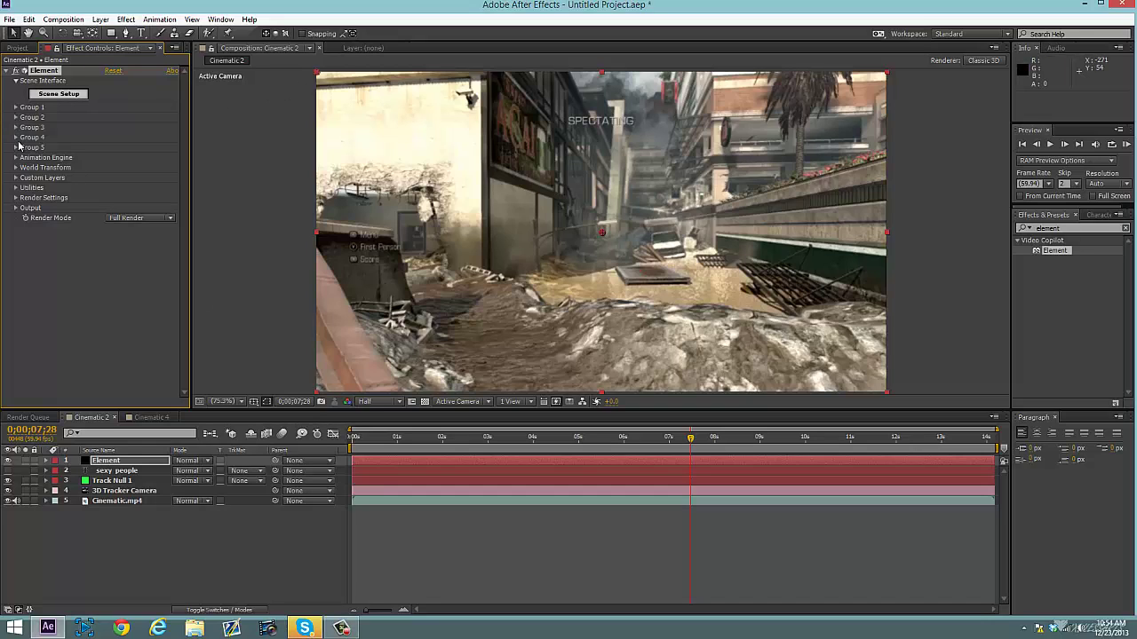
# - Set Path Layer 1 in Element's Custom Text and Masks to the sexy people layer
pyautogui.click(15, 178)
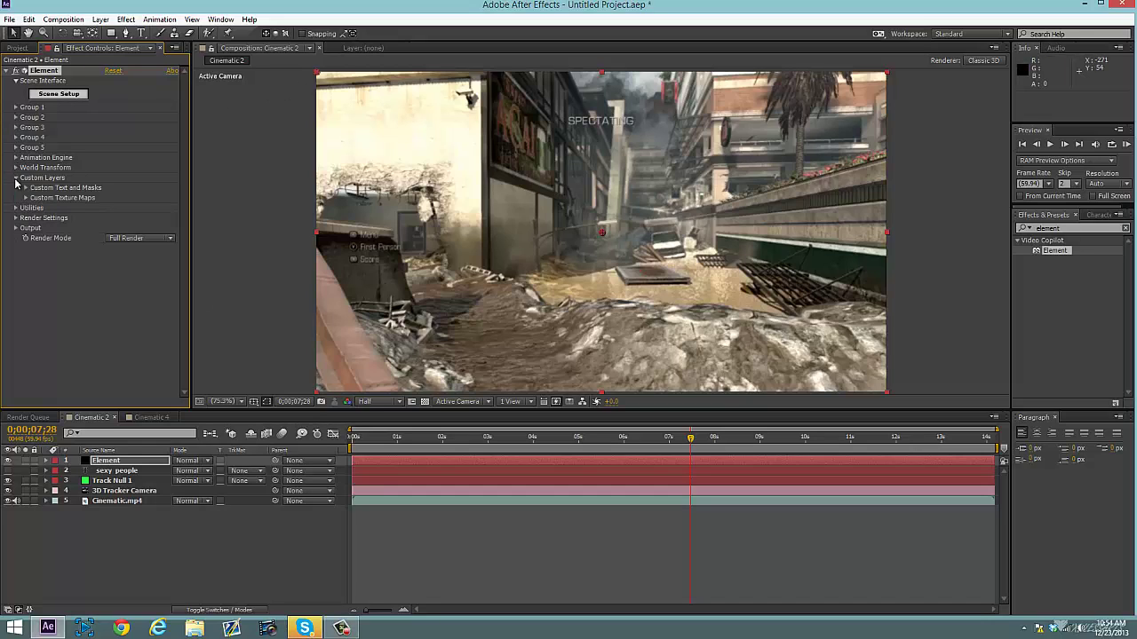
pyautogui.click(26, 189)
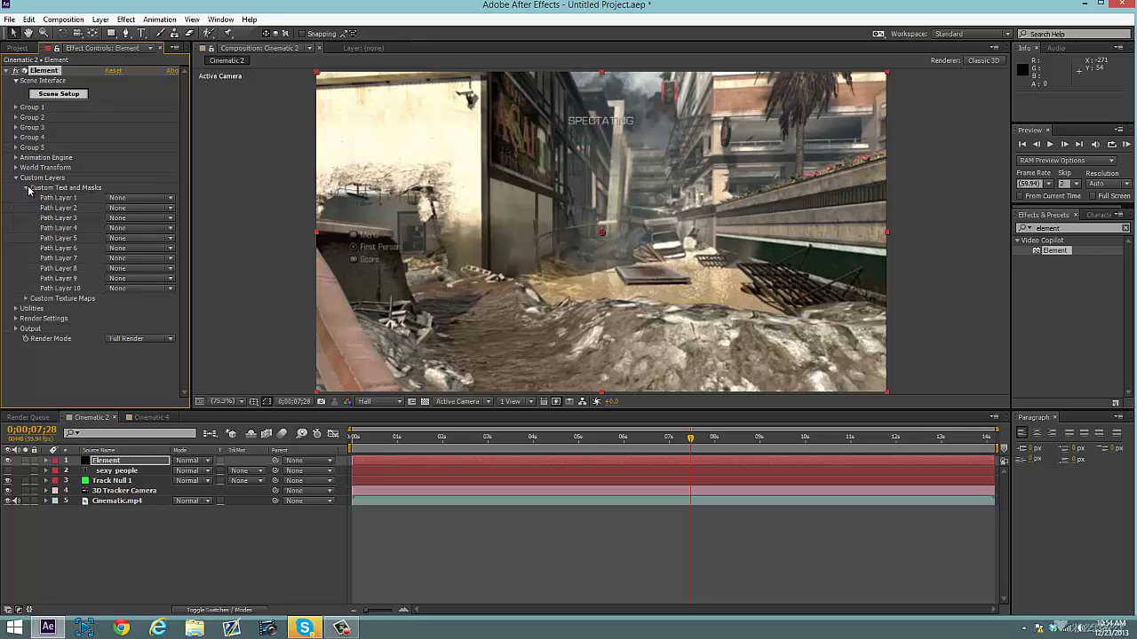
pyautogui.click(115, 199)
pyautogui.click(137, 238)
# - Open Element's Scene Setup and extrude the custom text path into a 3D model
pyautogui.click(59, 94)
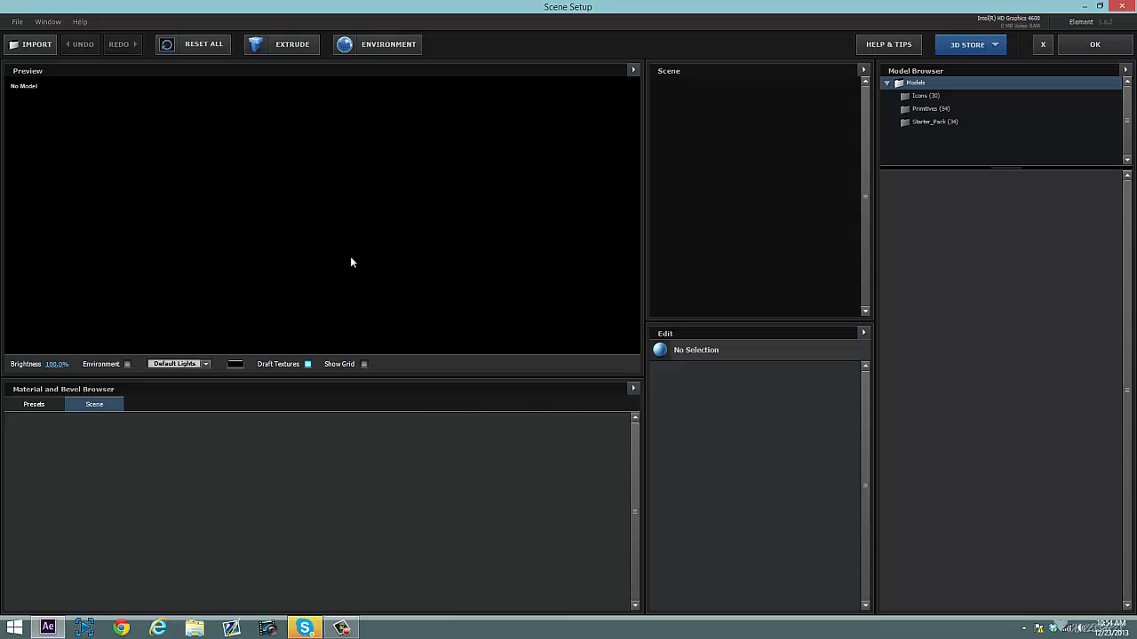
pyautogui.click(280, 48)
pyautogui.moveTo(430, 224); pyautogui.dragTo(134, 209)
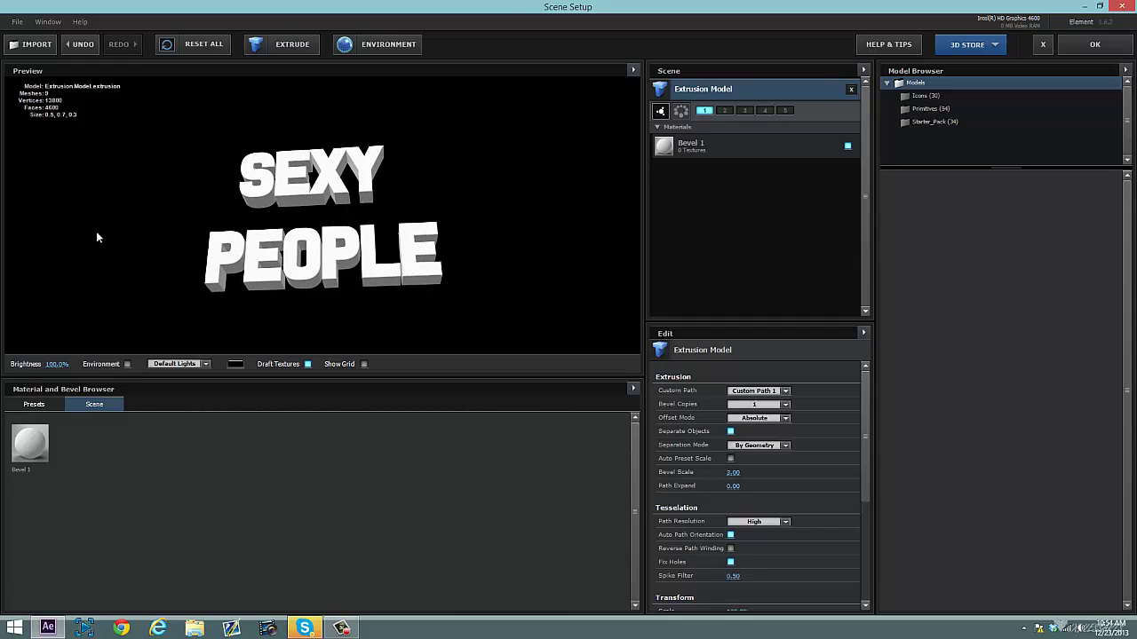
# - Try the Chrome, Black_Hole and Fake_SSS material presets on the extruded text and undo them
pyautogui.click(36, 404)
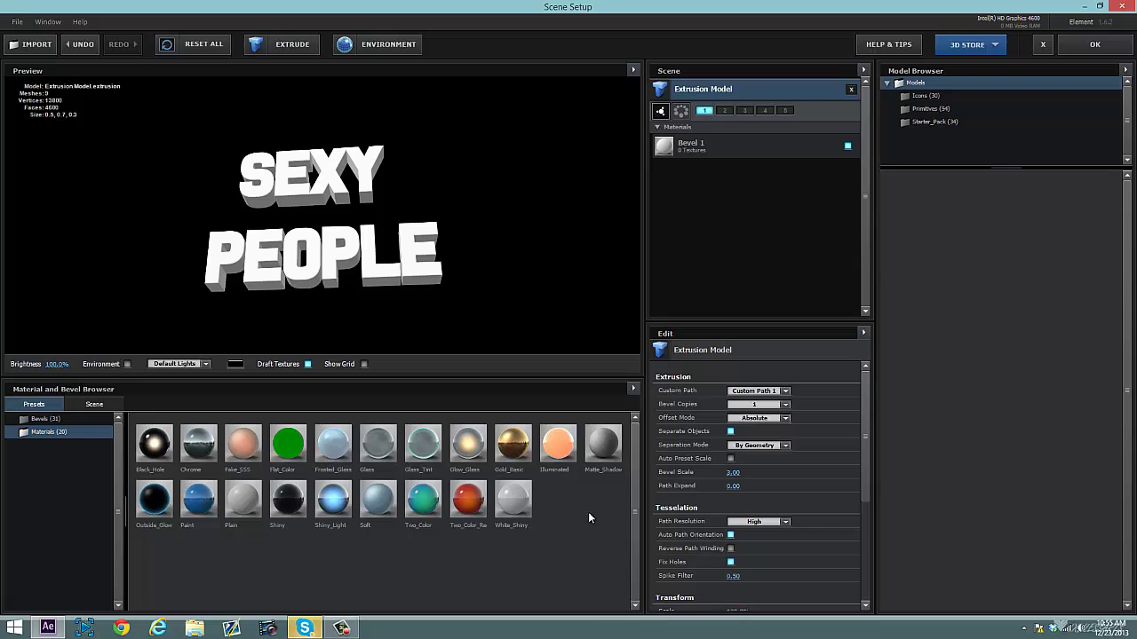
pyautogui.click(198, 444)
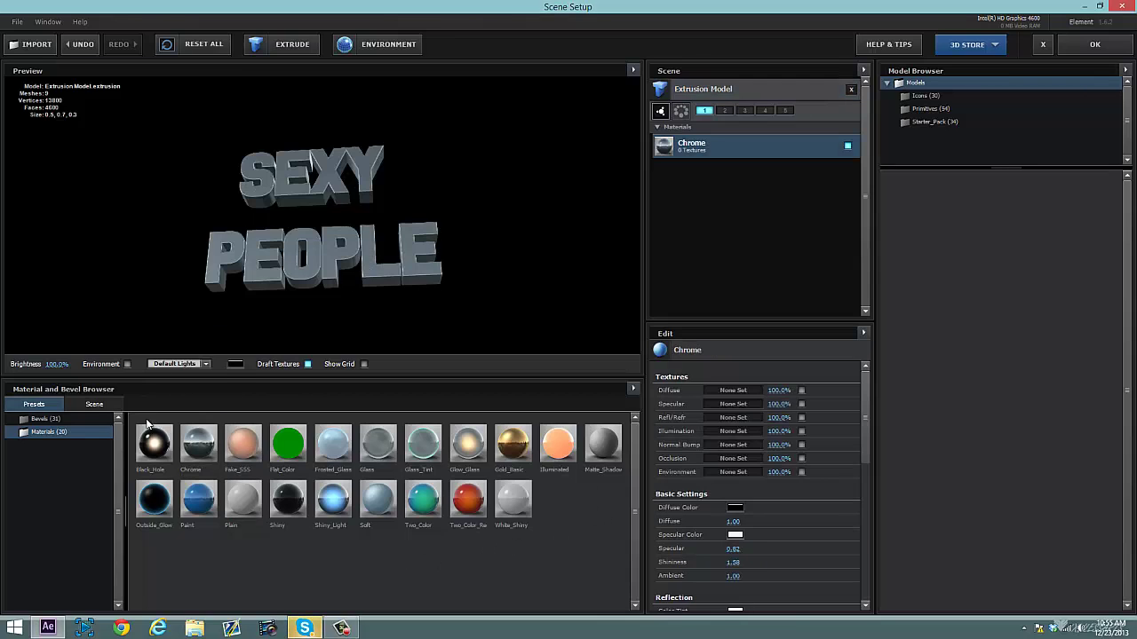
pyautogui.click(153, 444)
pyautogui.click(242, 444)
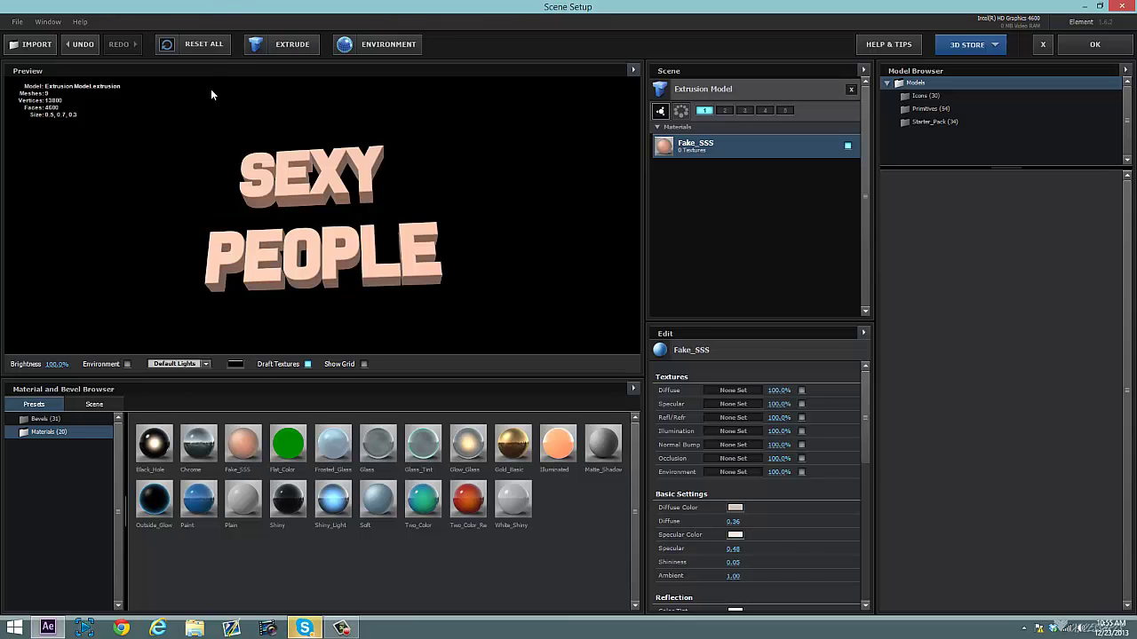
pyautogui.hotkey('ctrl', 'z')
pyautogui.hotkey('ctrl', 'z')
pyautogui.hotkey('ctrl', 'z')
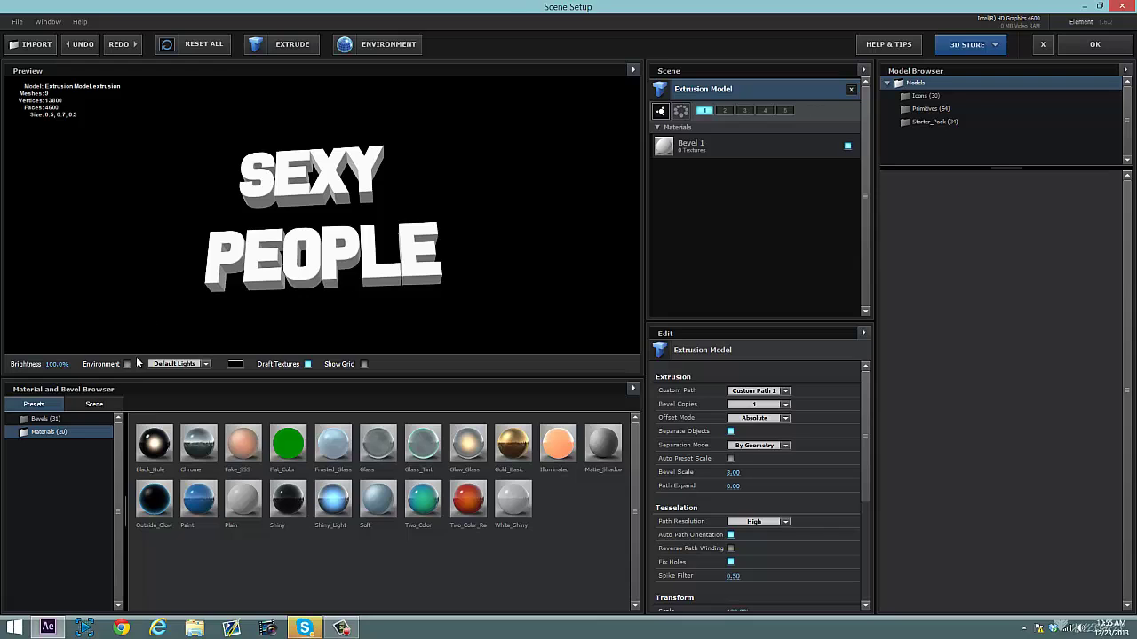
# - Apply the bevel preset that adds a Gold_Basic layer to the extruded text and accept the Scene Setup
pyautogui.moveTo(206, 270); pyautogui.dragTo(645, 208)
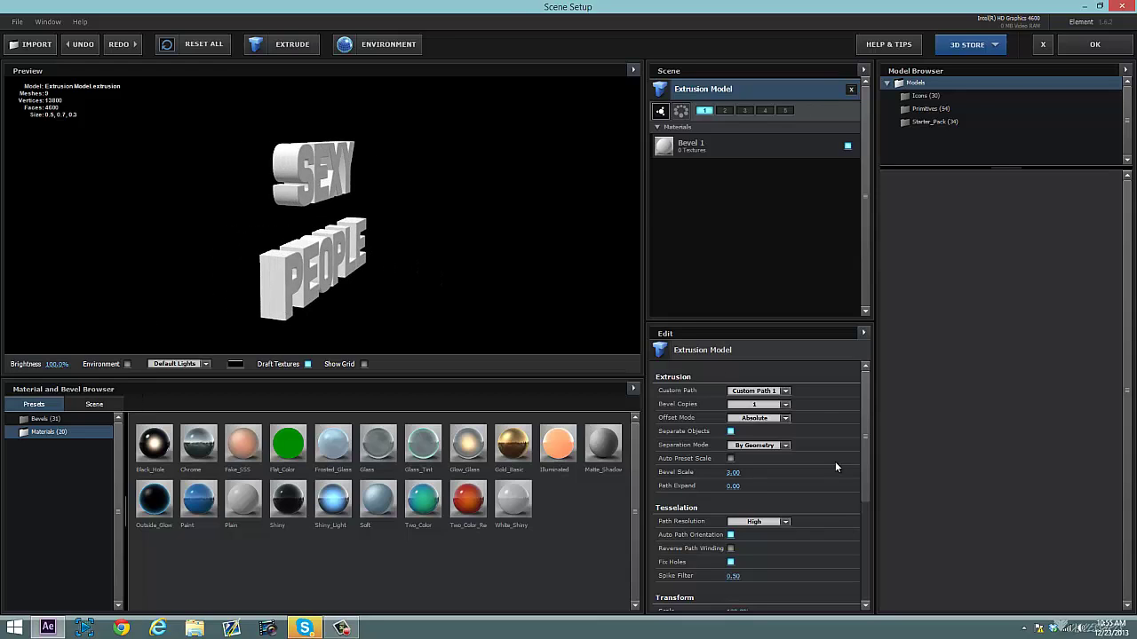
pyautogui.click(703, 153)
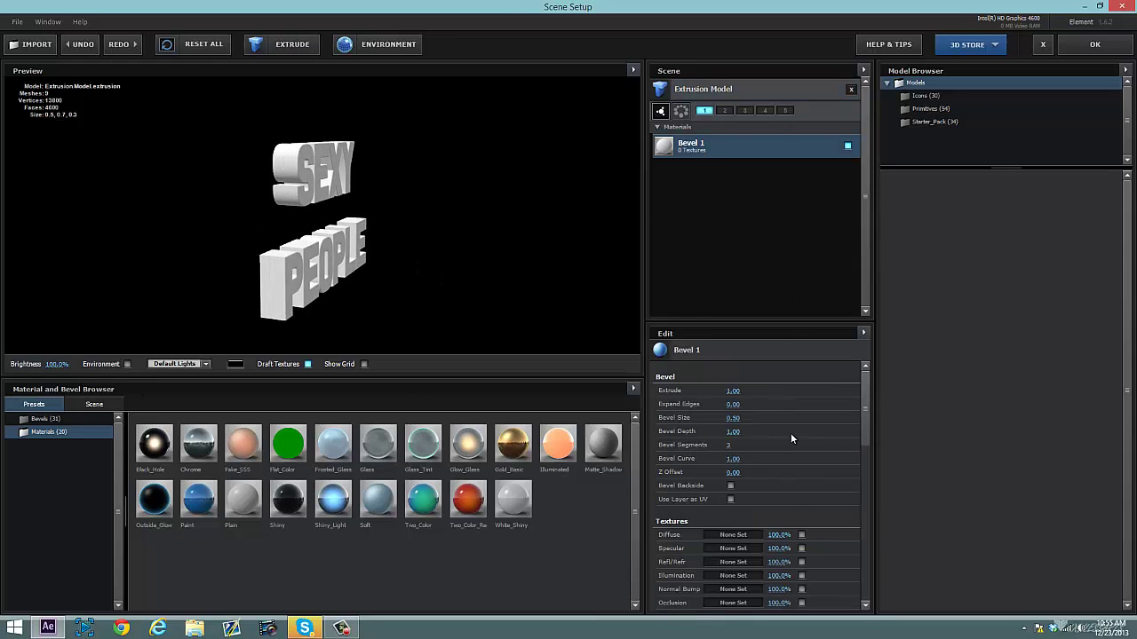
pyautogui.moveTo(862, 418)
pyautogui.mouseDown()
pyautogui.moveTo(879, 510)
pyautogui.moveTo(881, 412)
pyautogui.mouseUp()
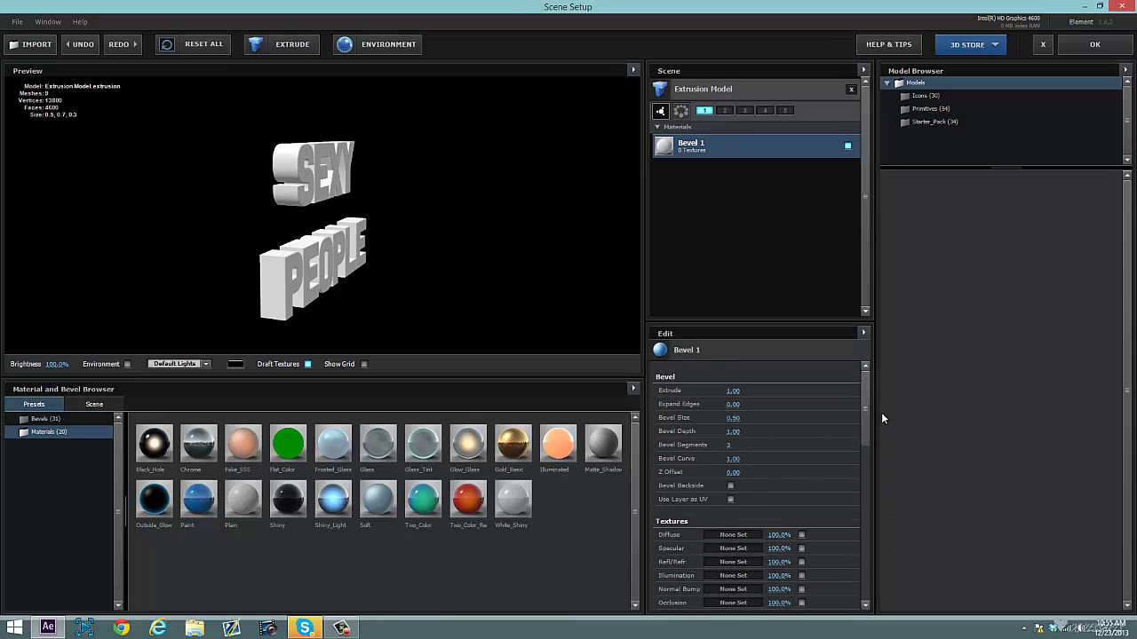
pyautogui.click(39, 419)
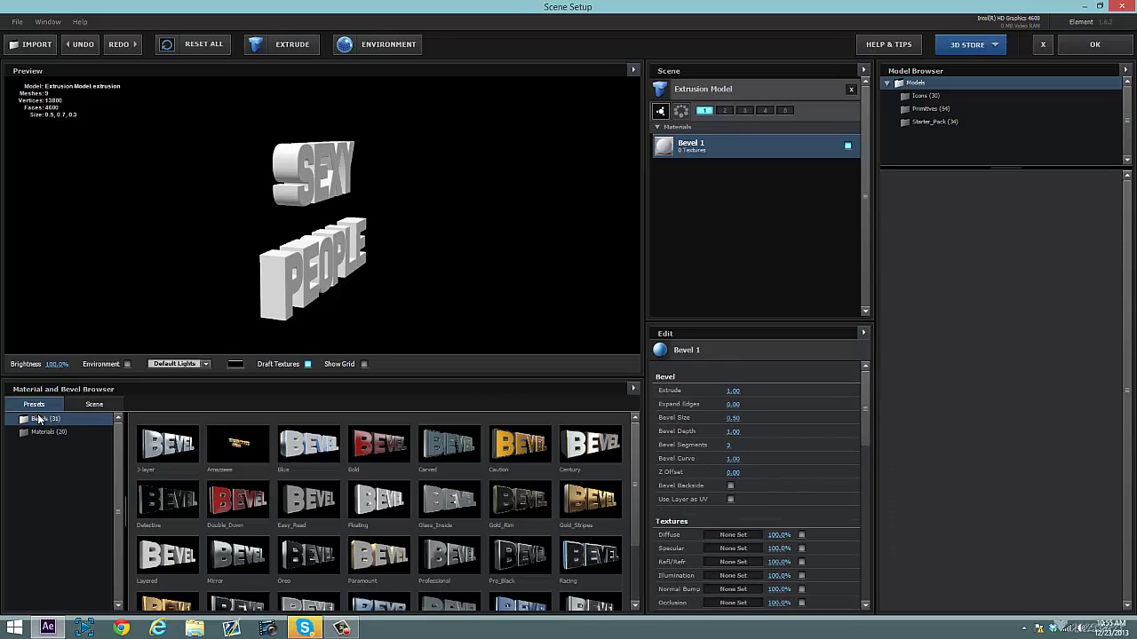
pyautogui.click(264, 446)
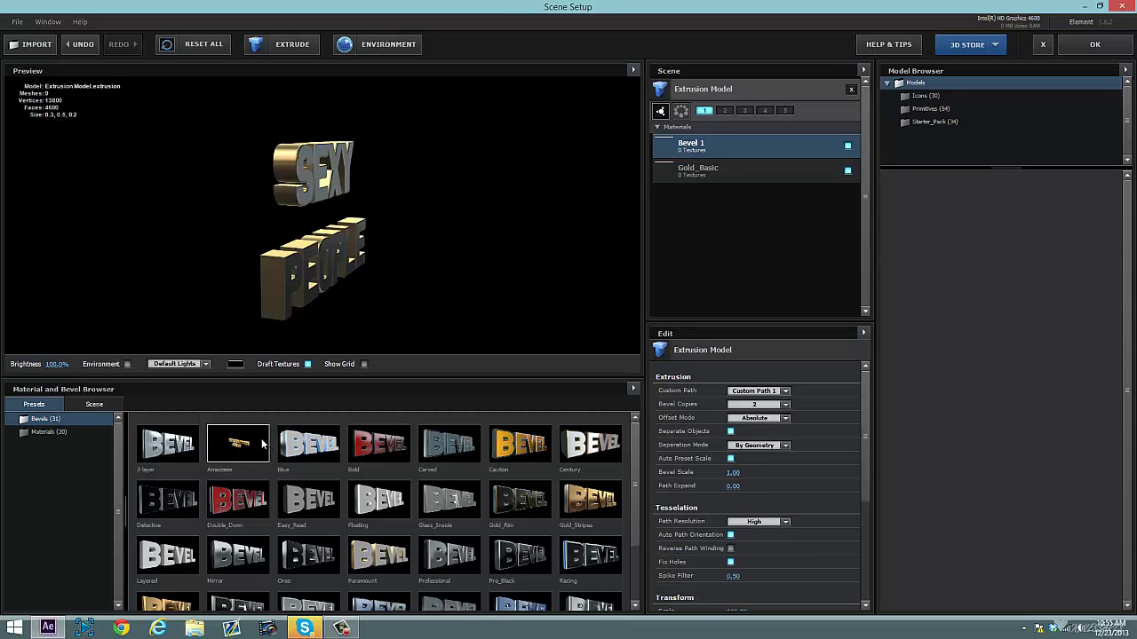
pyautogui.moveTo(287, 203); pyautogui.dragTo(257, 217)
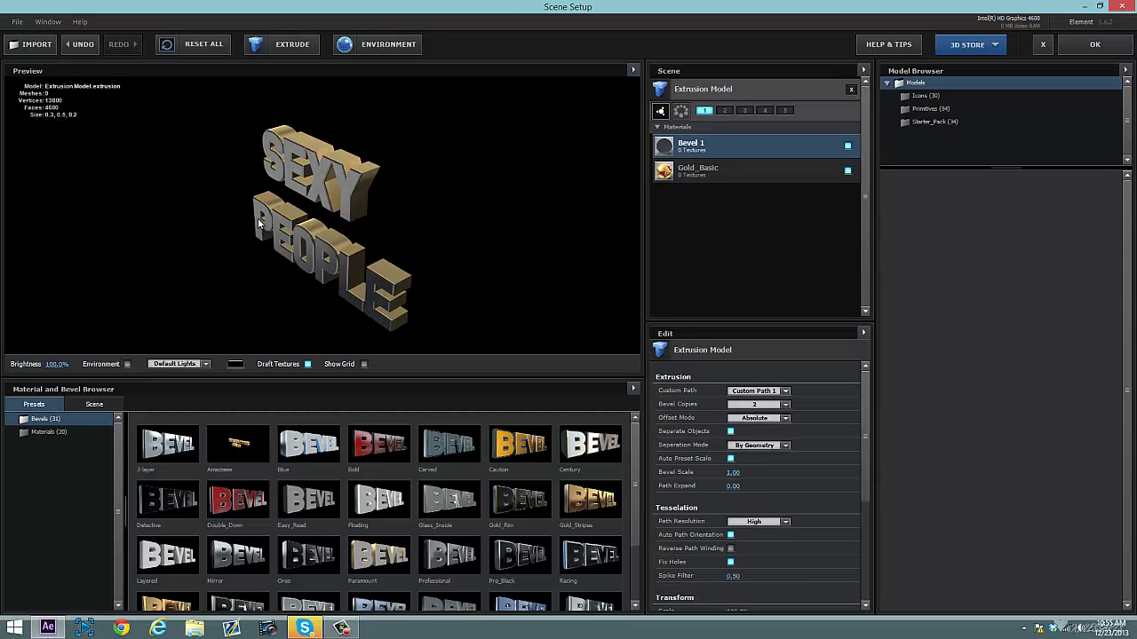
pyautogui.moveTo(534, 222); pyautogui.dragTo(382, 201)
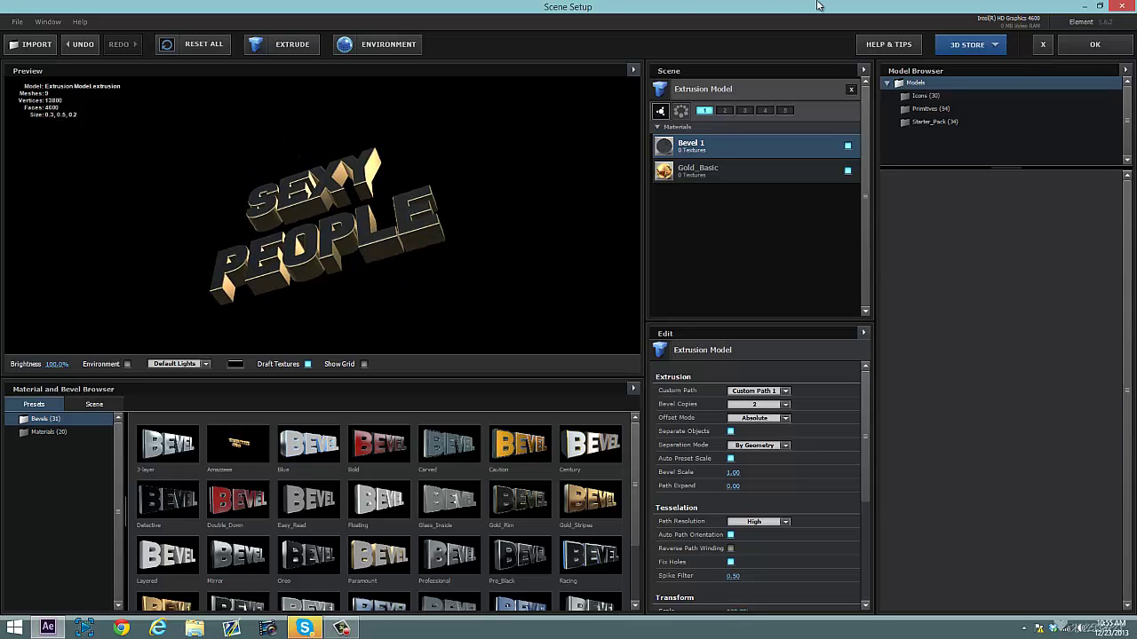
pyautogui.click(1092, 45)
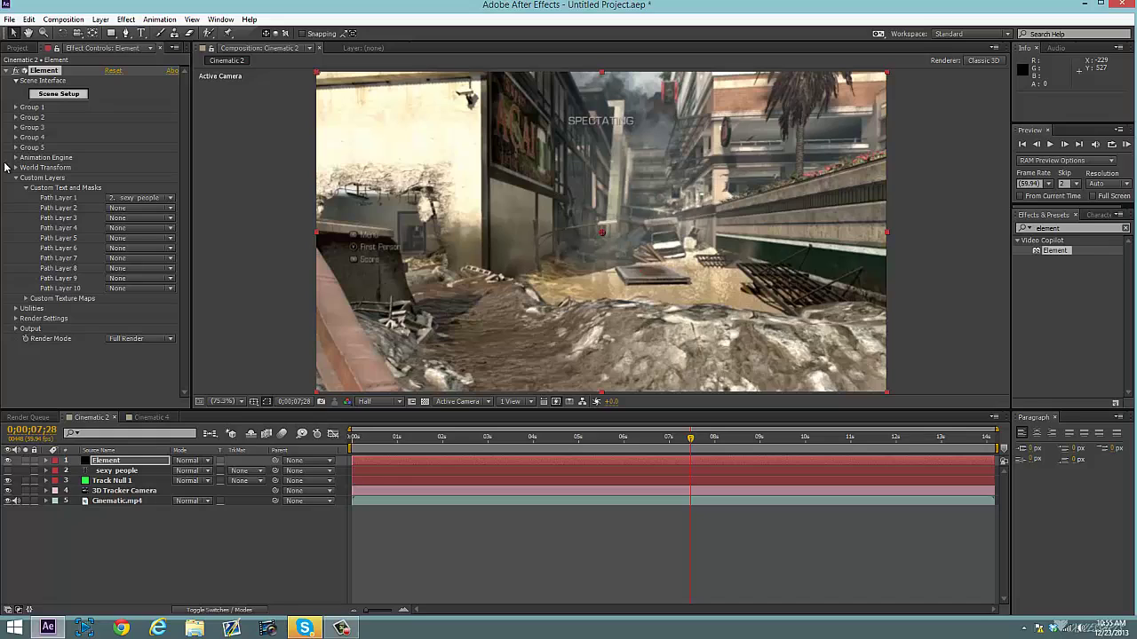
# - Collapse Element's Custom Layers settings and play the footage with the Element layer selected up to 0;00;09;15
pyautogui.click(29, 189)
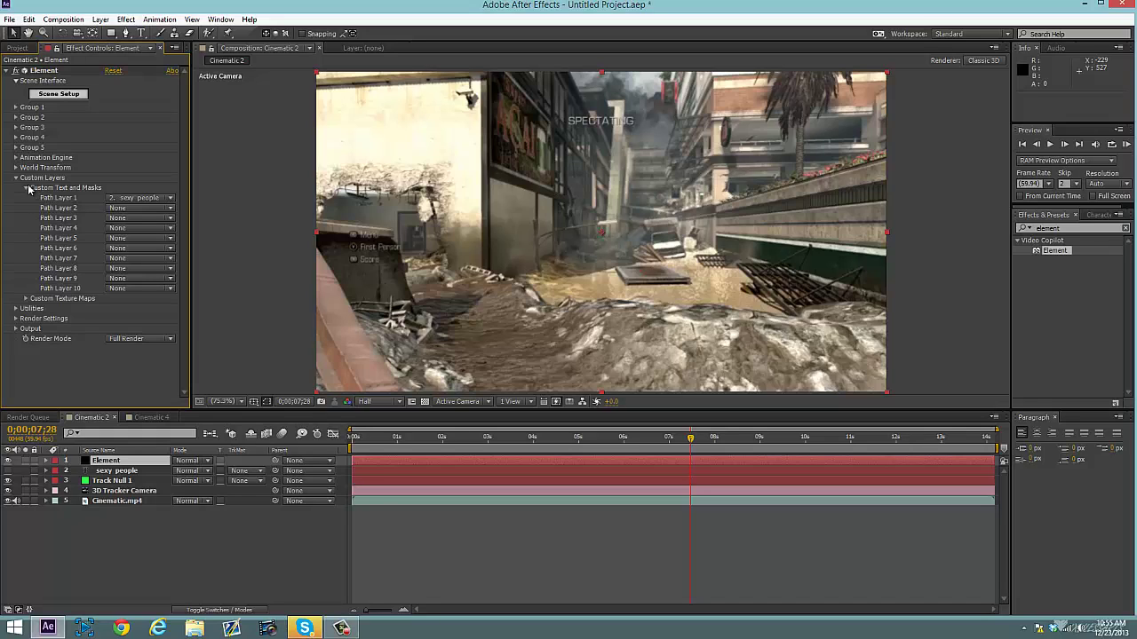
pyautogui.click(27, 188)
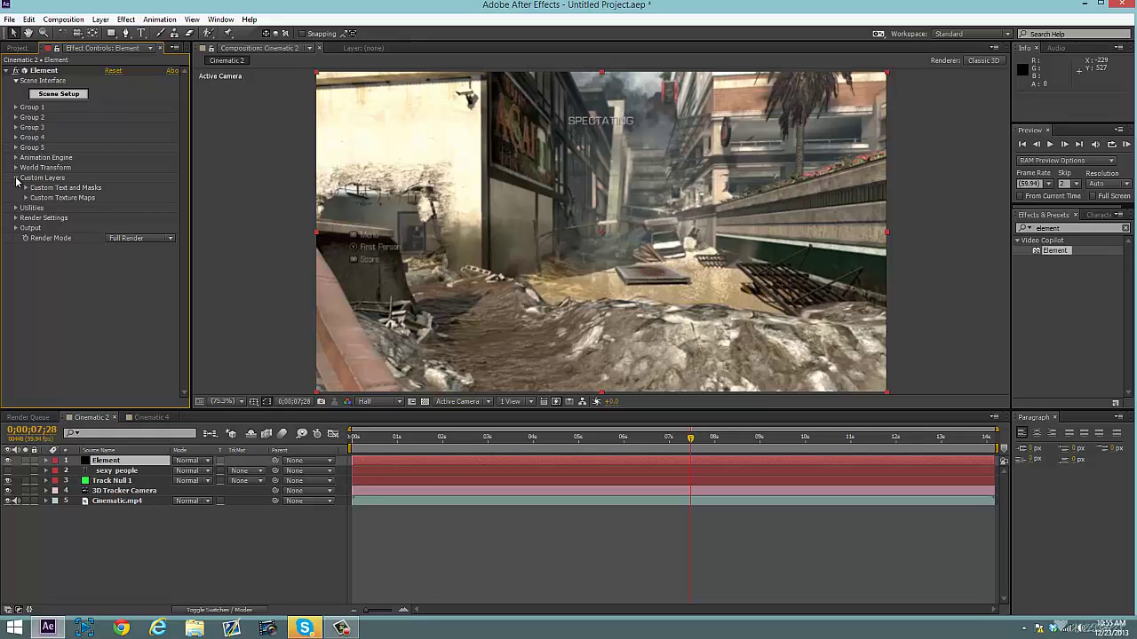
pyautogui.click(16, 180)
pyautogui.click(140, 471)
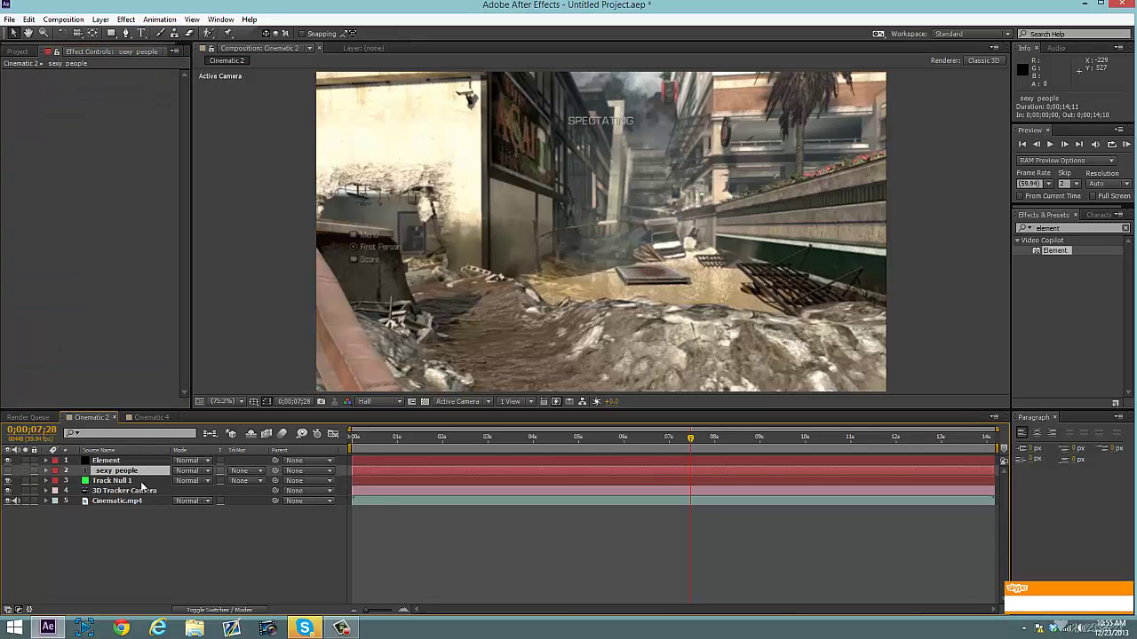
pyautogui.click(142, 461)
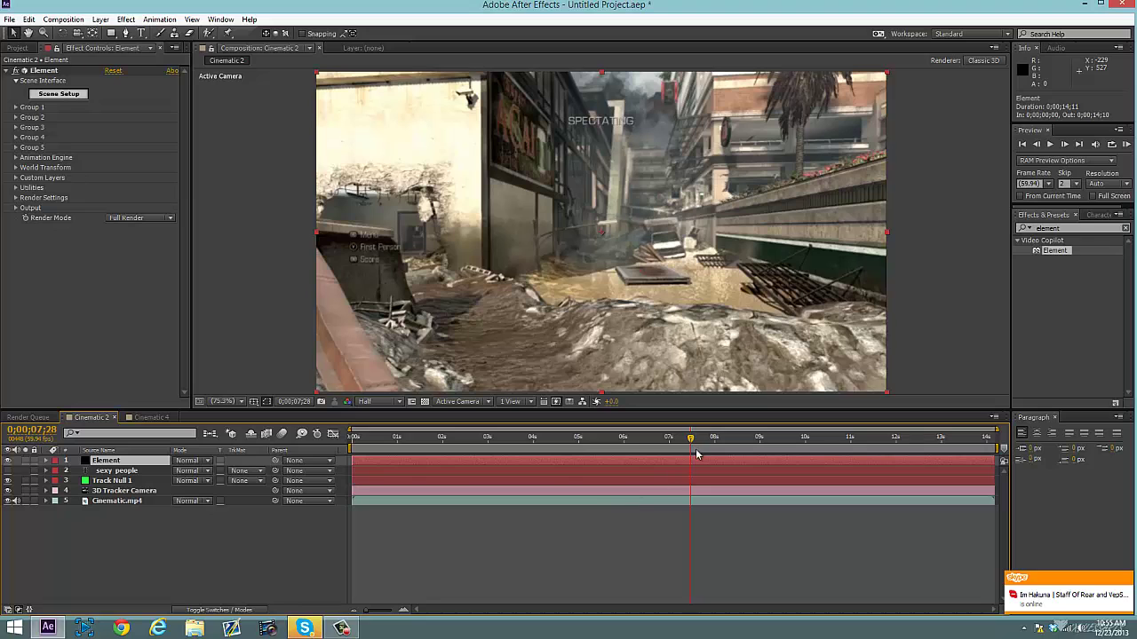
pyautogui.press('space')
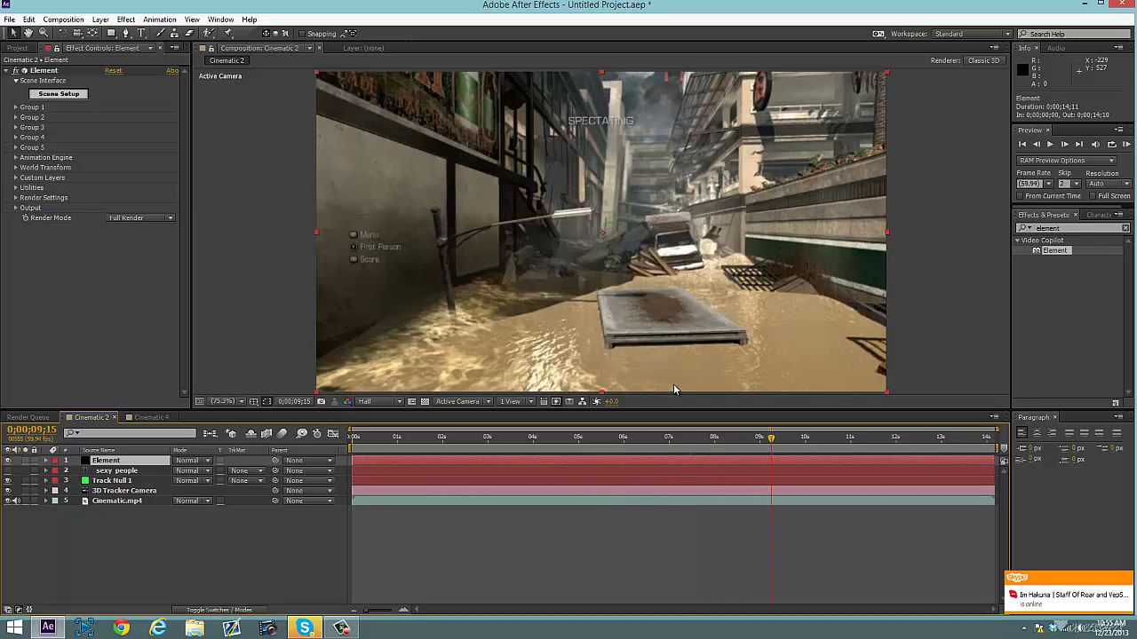
# - Expand Group 1's Particle Replicator settings in Element and reveal the Position property of Track Null 1
pyautogui.click(16, 107)
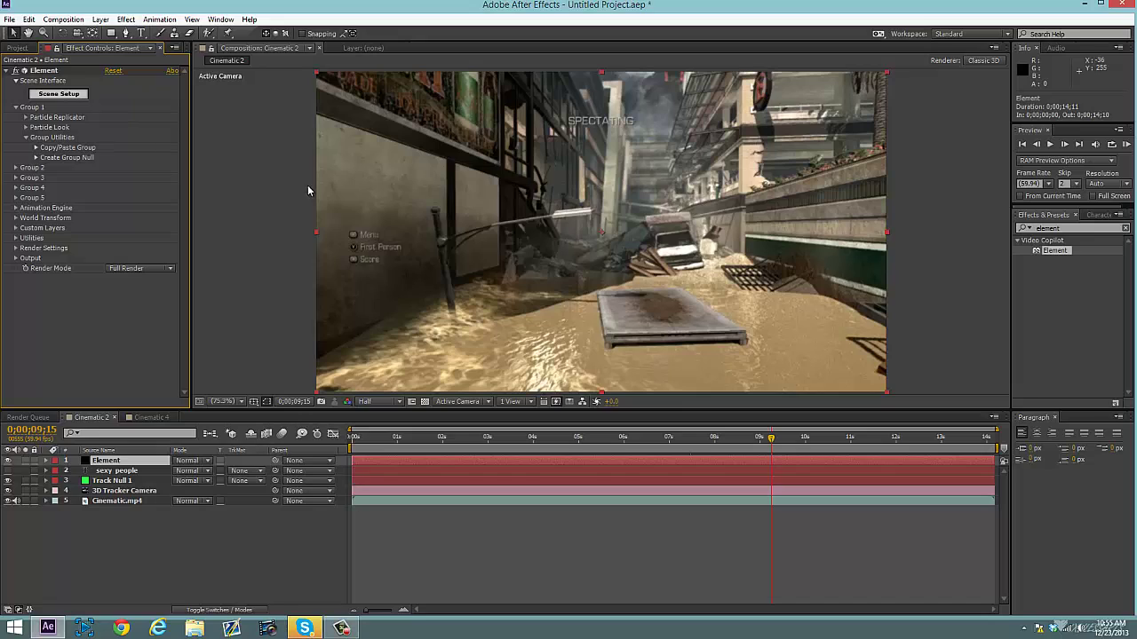
pyautogui.click(26, 118)
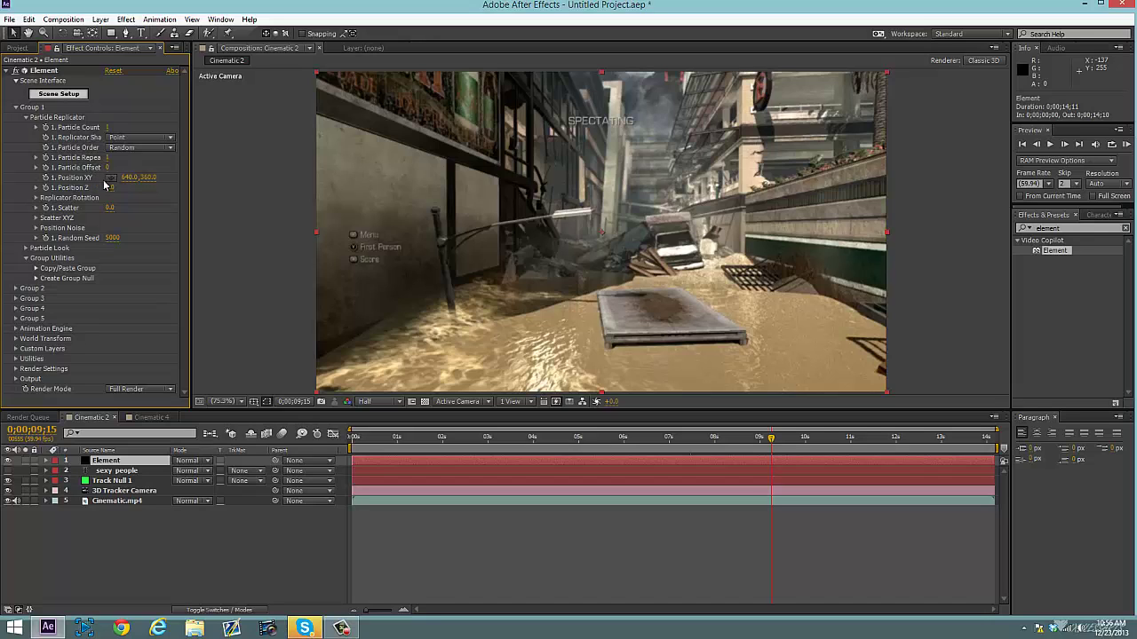
pyautogui.click(133, 482)
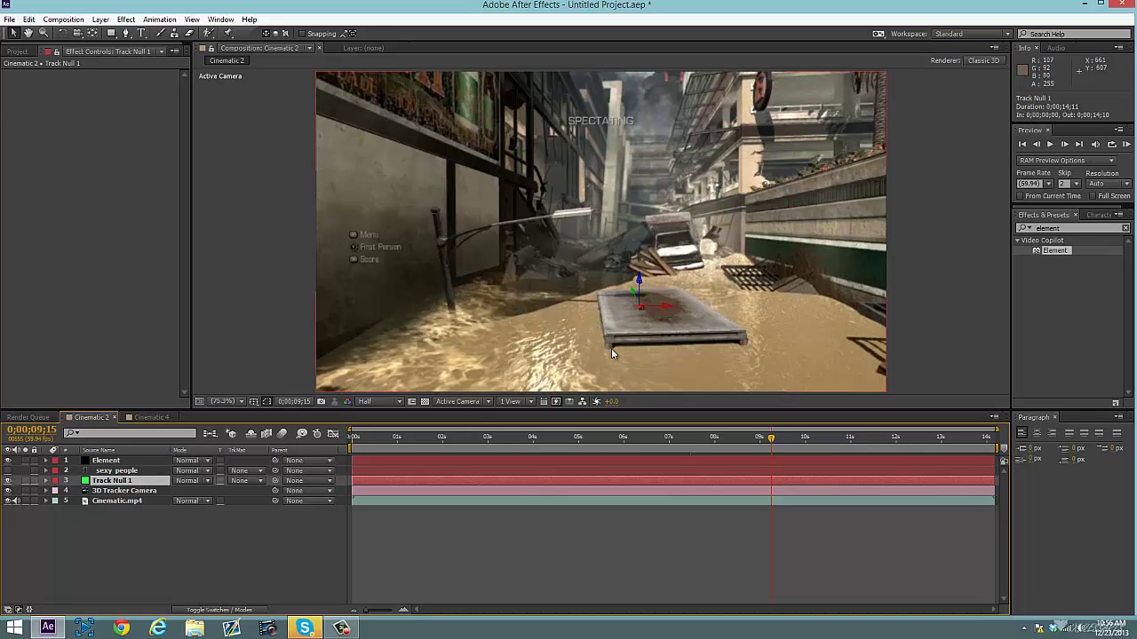
pyautogui.press('p')
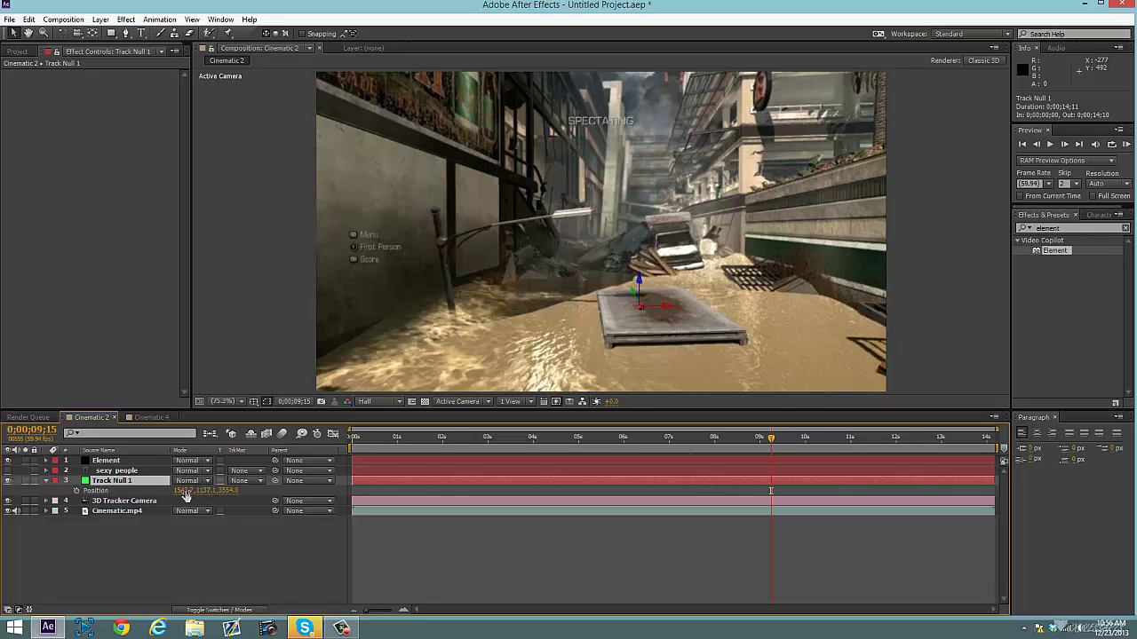
# - Match Element's Group 1 position to the track null, with Position XY 1543.7, 1137.1 and Position Z 3554.0
pyautogui.click(146, 461)
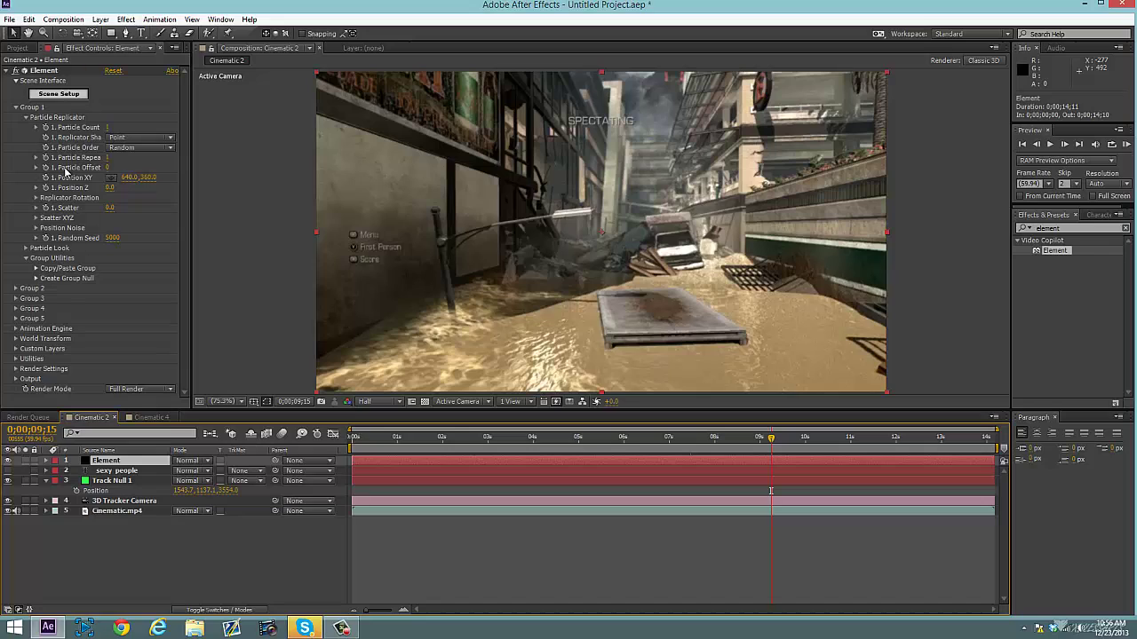
pyautogui.click(131, 178)
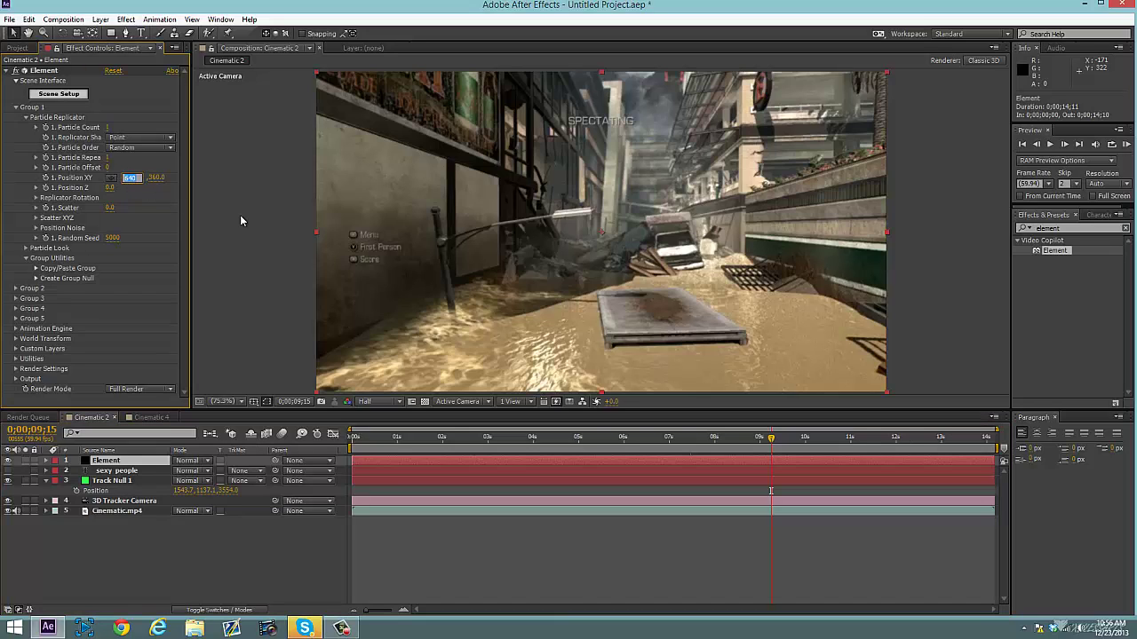
pyautogui.press('BackSpace')
pyautogui.write('154')
pyautogui.write('3.7')
pyautogui.press('Tab')
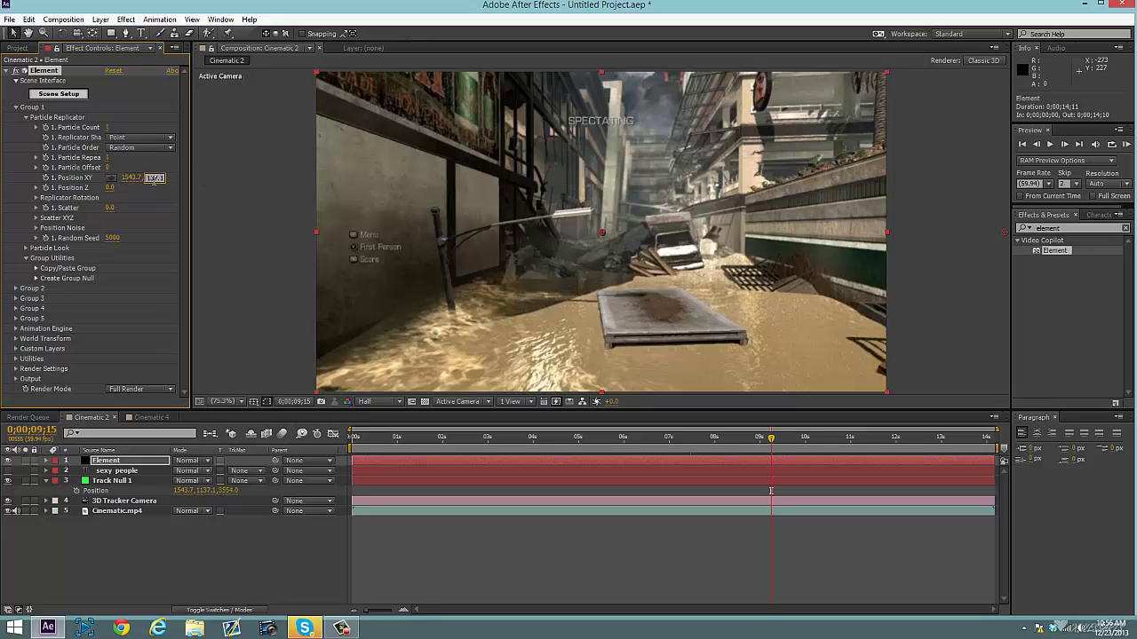
pyautogui.click(109, 188)
pyautogui.press('Return')
pyautogui.click(149, 205)
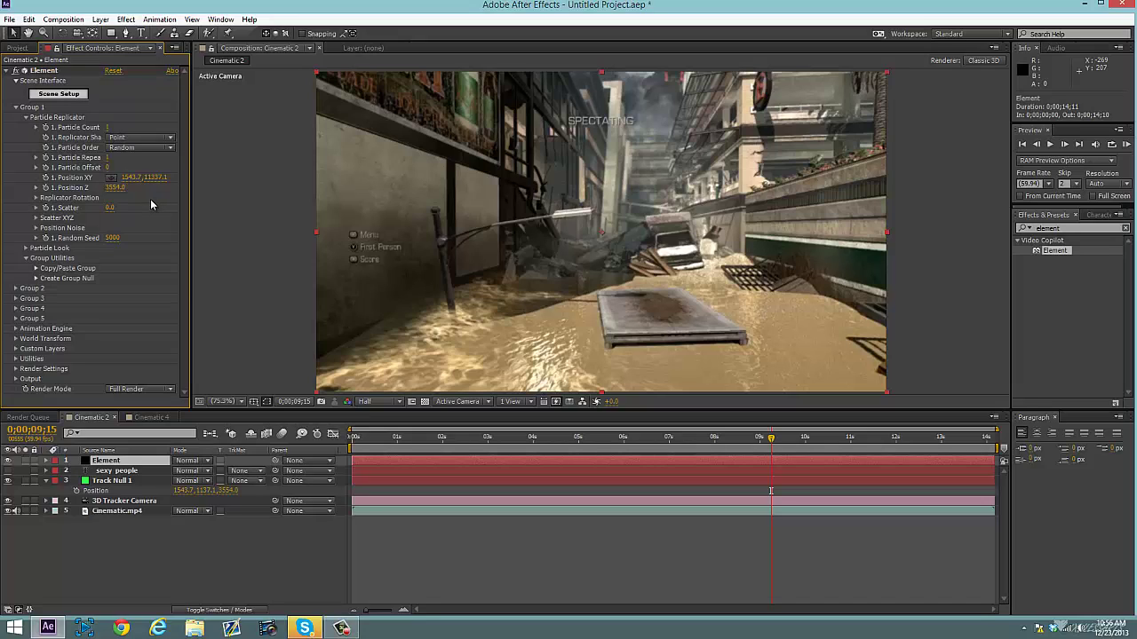
pyautogui.click(156, 177)
pyautogui.click(156, 178)
pyautogui.click(136, 206)
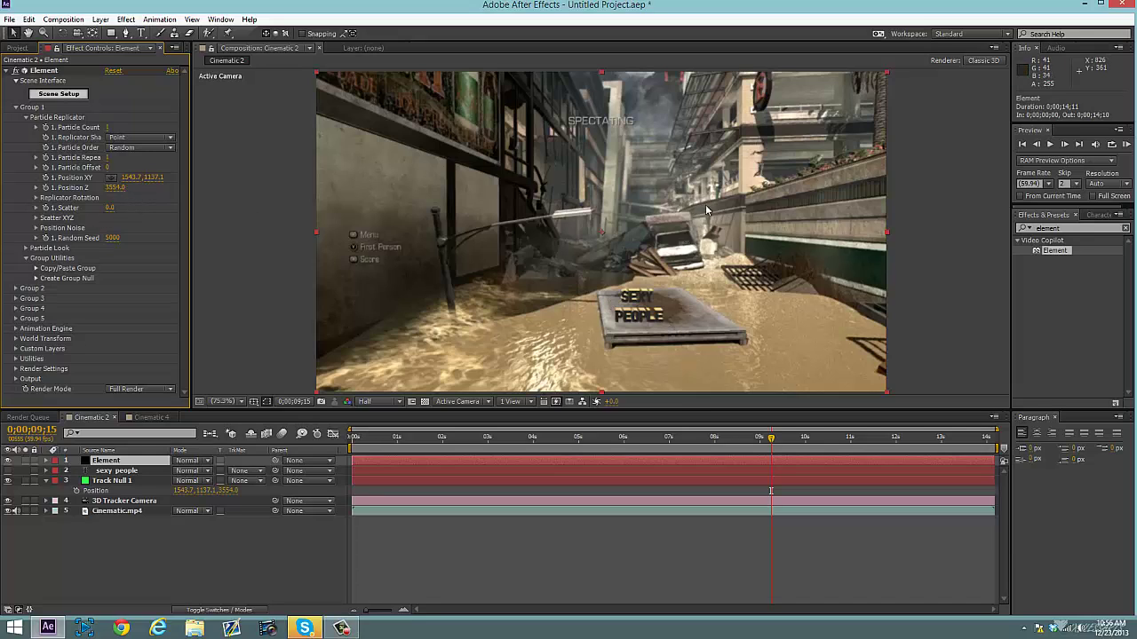
# - Move to 0;00;09;16 and enlarge the 3D text by setting Group 1's Particle Size to 30.01
pyautogui.moveTo(773, 445); pyautogui.dragTo(771, 480)
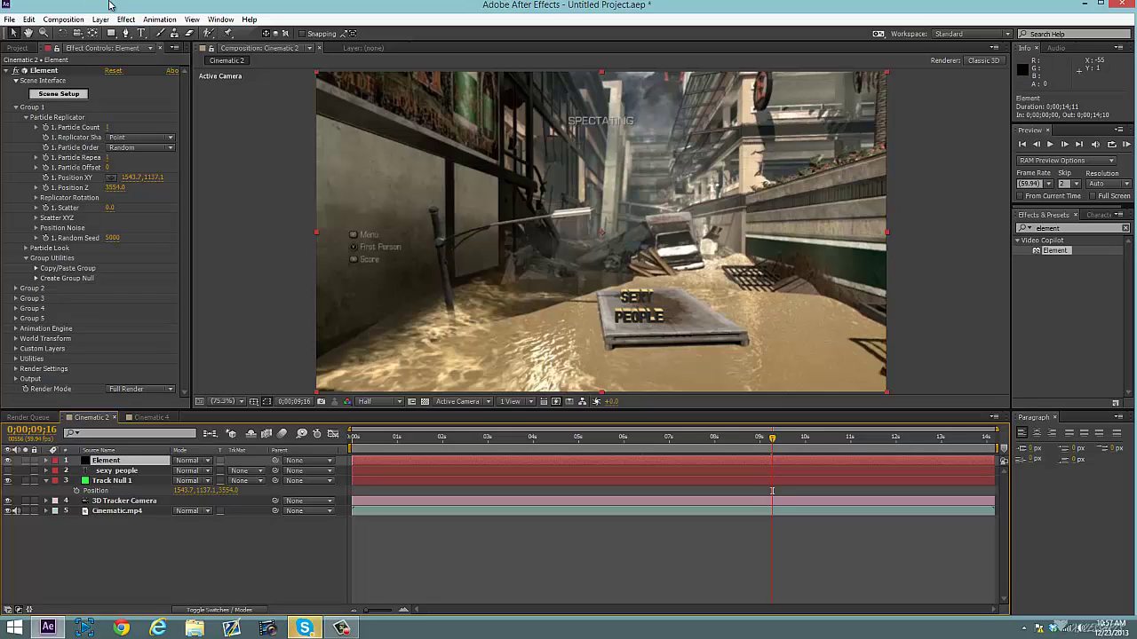
pyautogui.click(25, 248)
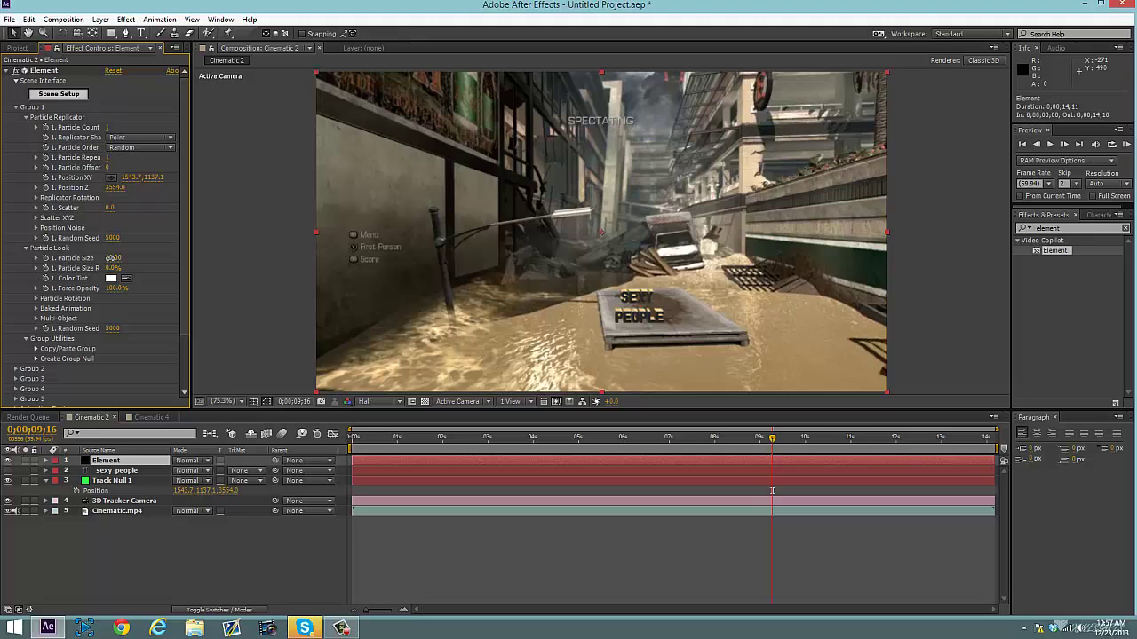
pyautogui.moveTo(112, 257); pyautogui.dragTo(923, 255)
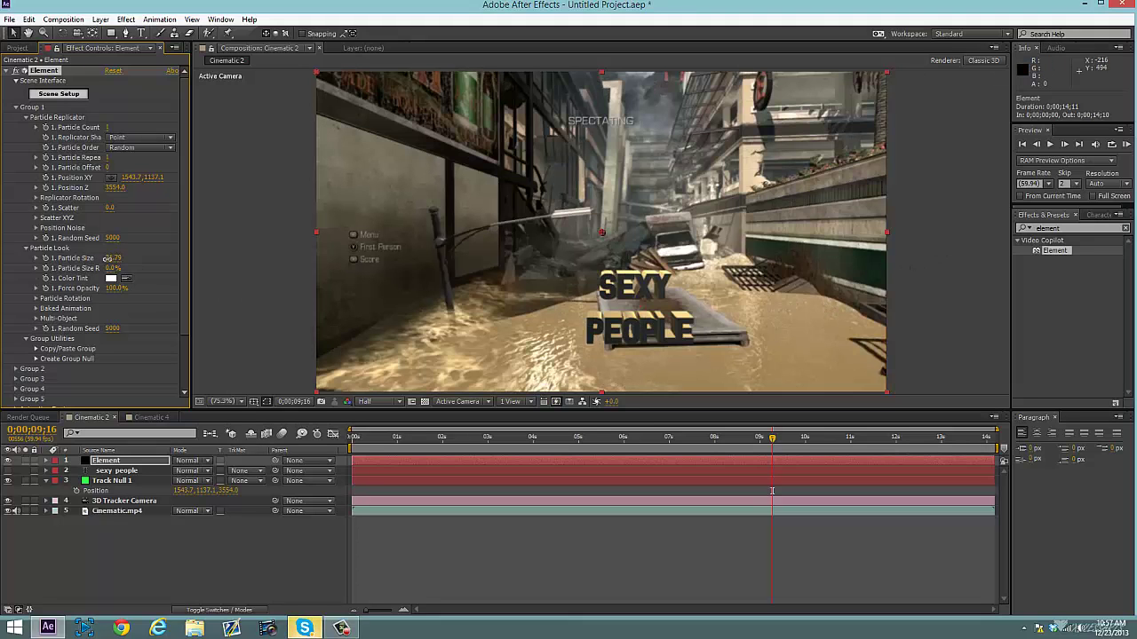
pyautogui.moveTo(107, 258); pyautogui.dragTo(888, 208)
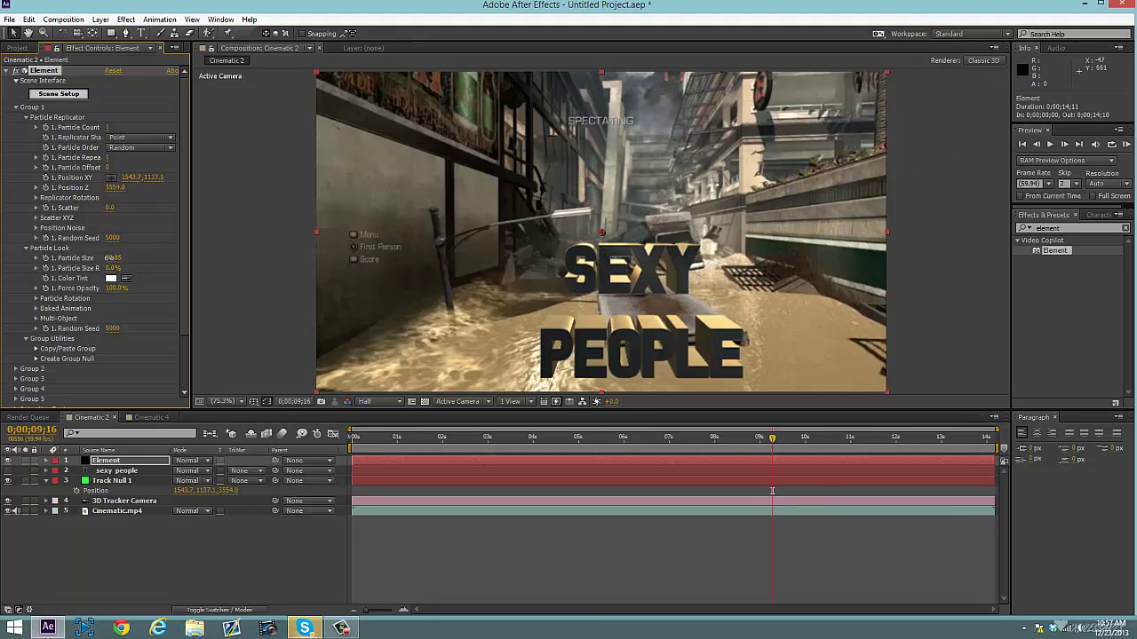
pyautogui.moveTo(111, 257); pyautogui.dragTo(66, 272)
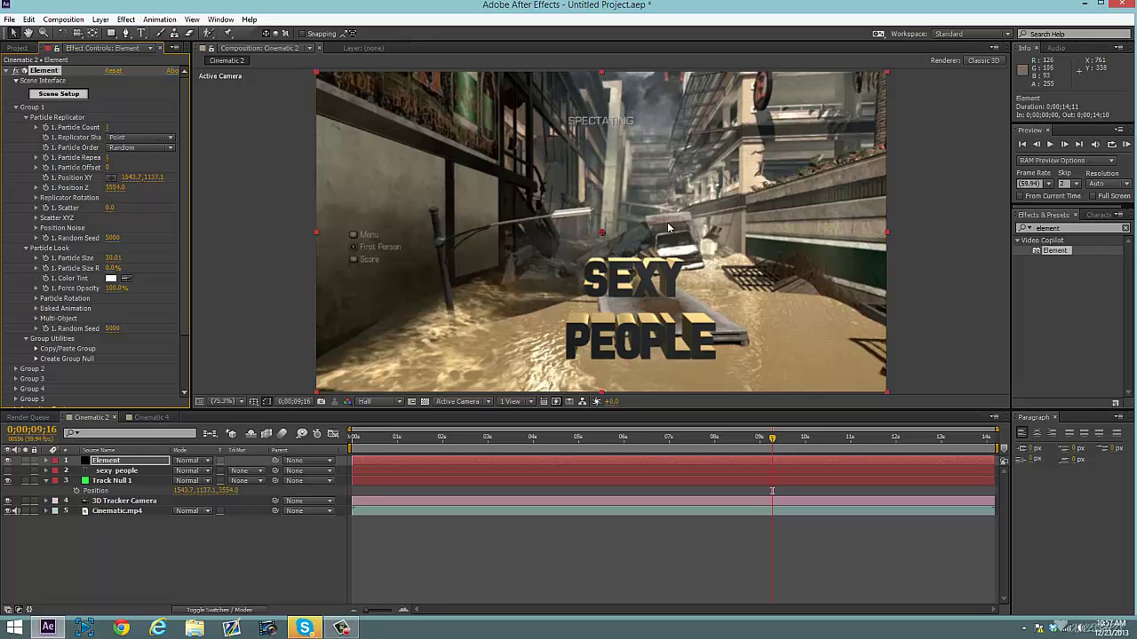
# - Try rotating the 3D text about its X, Y and Z axes in Particle Rotation and undo the rotations
pyautogui.click(37, 299)
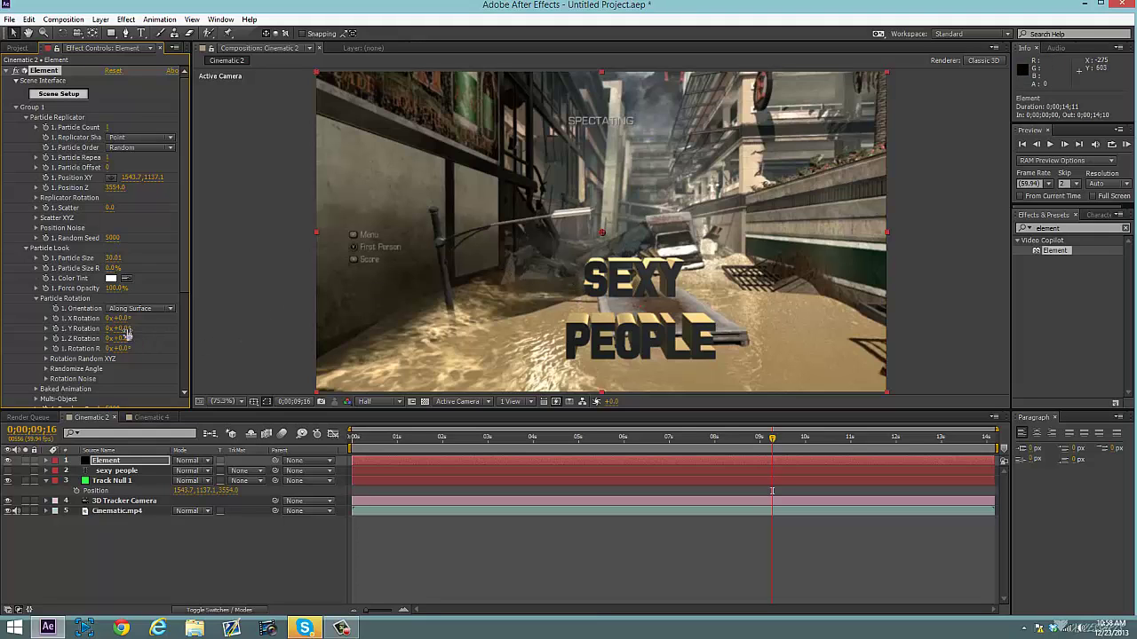
pyautogui.moveTo(124, 328); pyautogui.dragTo(200, 337)
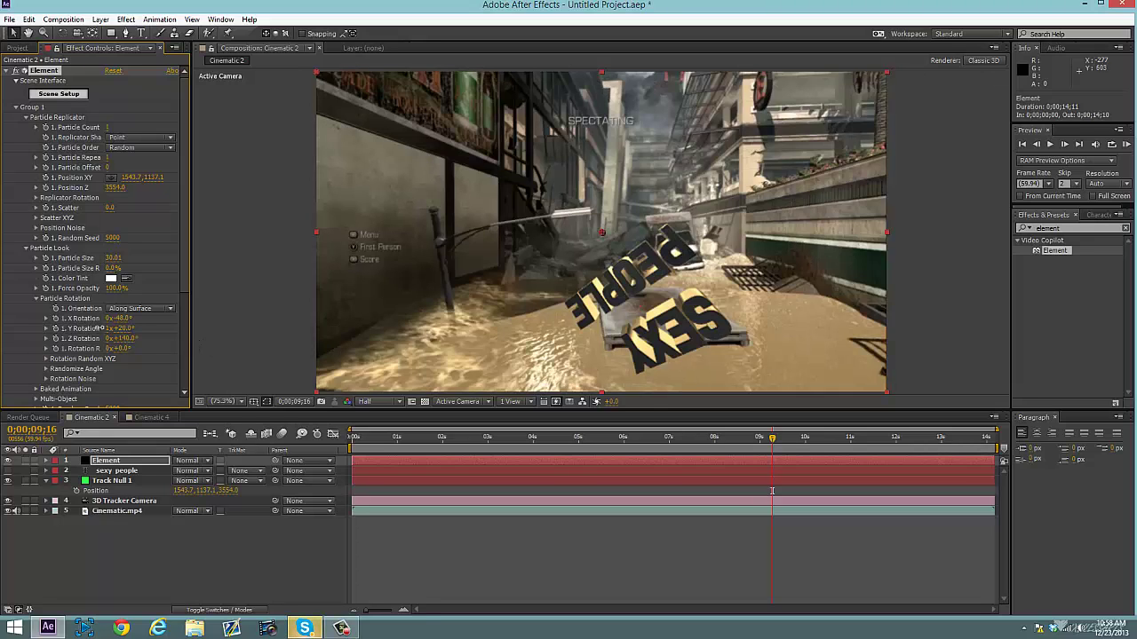
pyautogui.moveTo(119, 318); pyautogui.dragTo(103, 336)
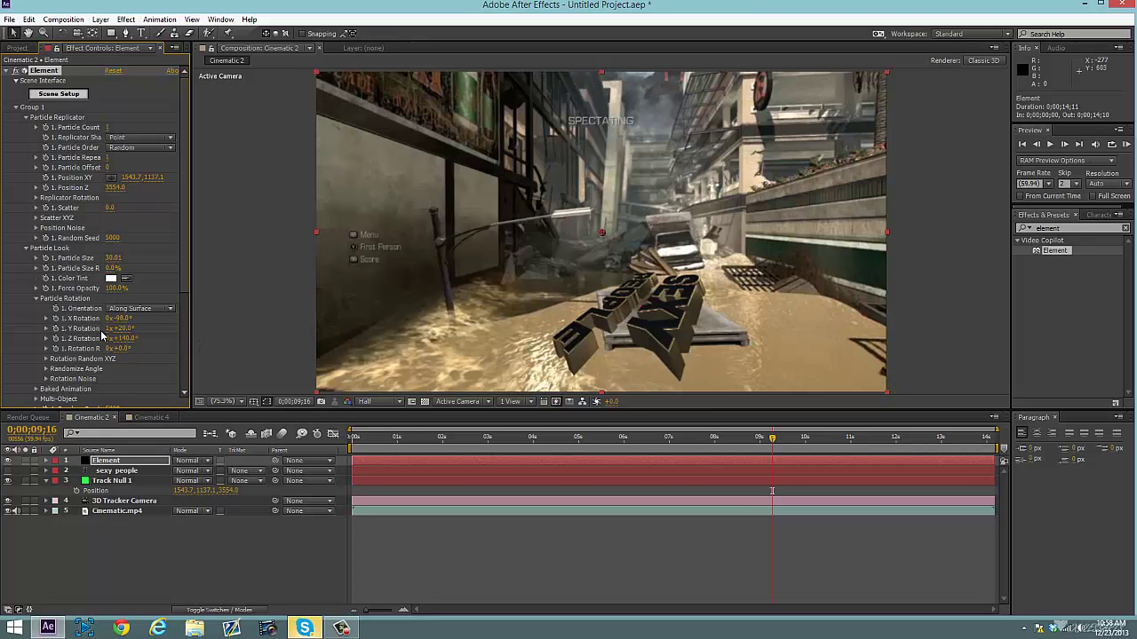
pyautogui.hotkey('ctrl', 'z')
pyautogui.hotkey('ctrl', 'z')
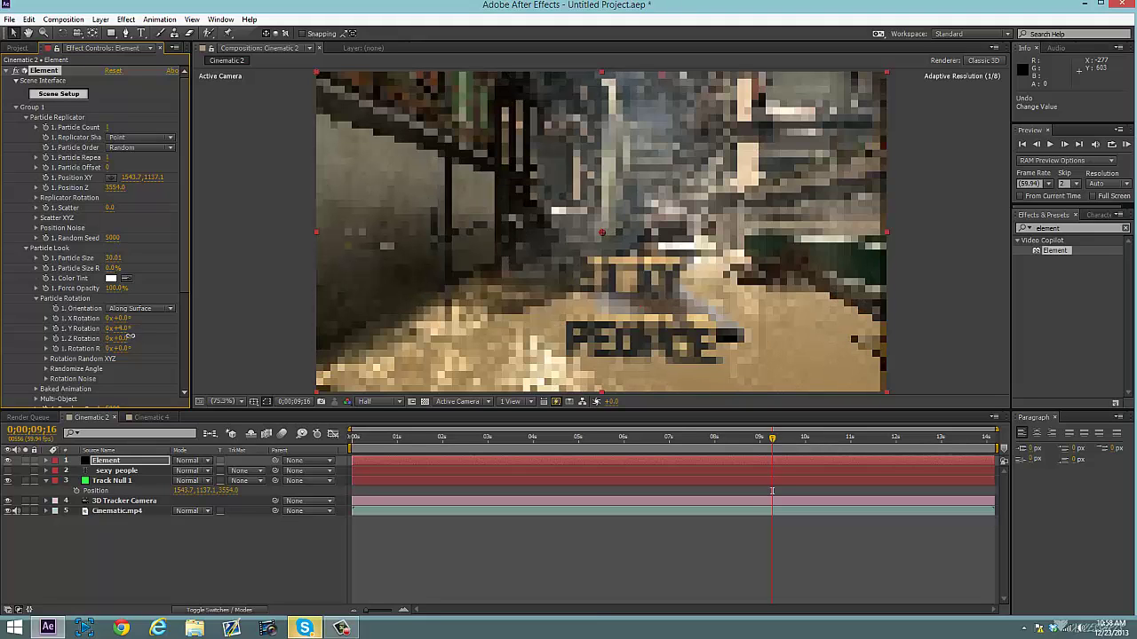
pyautogui.moveTo(123, 338); pyautogui.dragTo(121, 329)
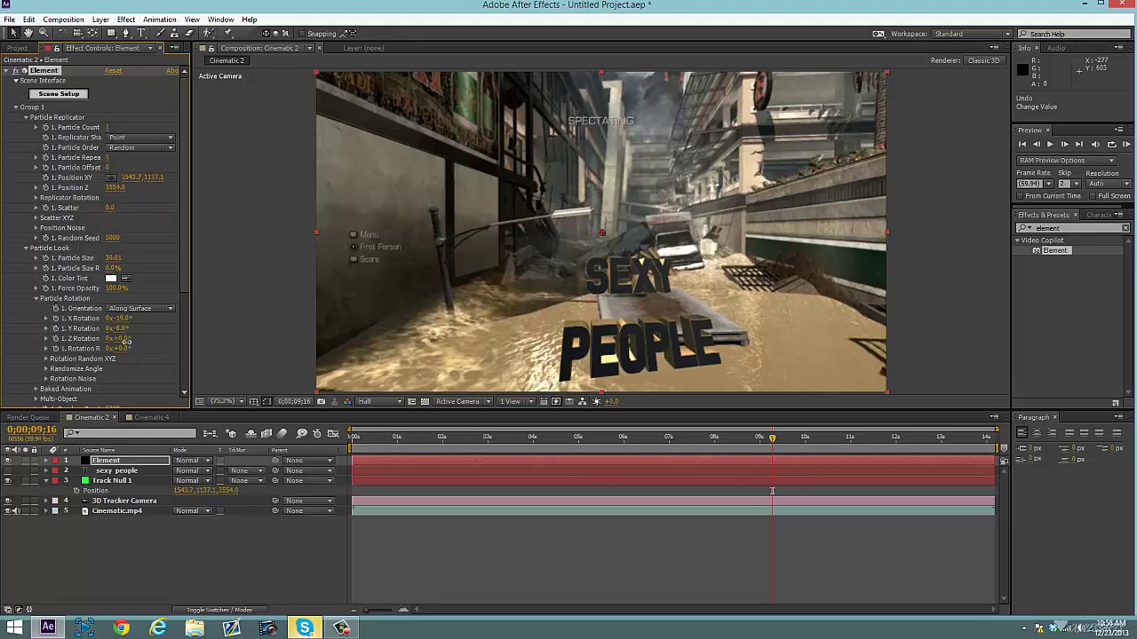
pyautogui.moveTo(119, 338); pyautogui.dragTo(89, 360)
pyautogui.hotkey('ctrl', 'z')
pyautogui.hotkey('ctrl', 'z')
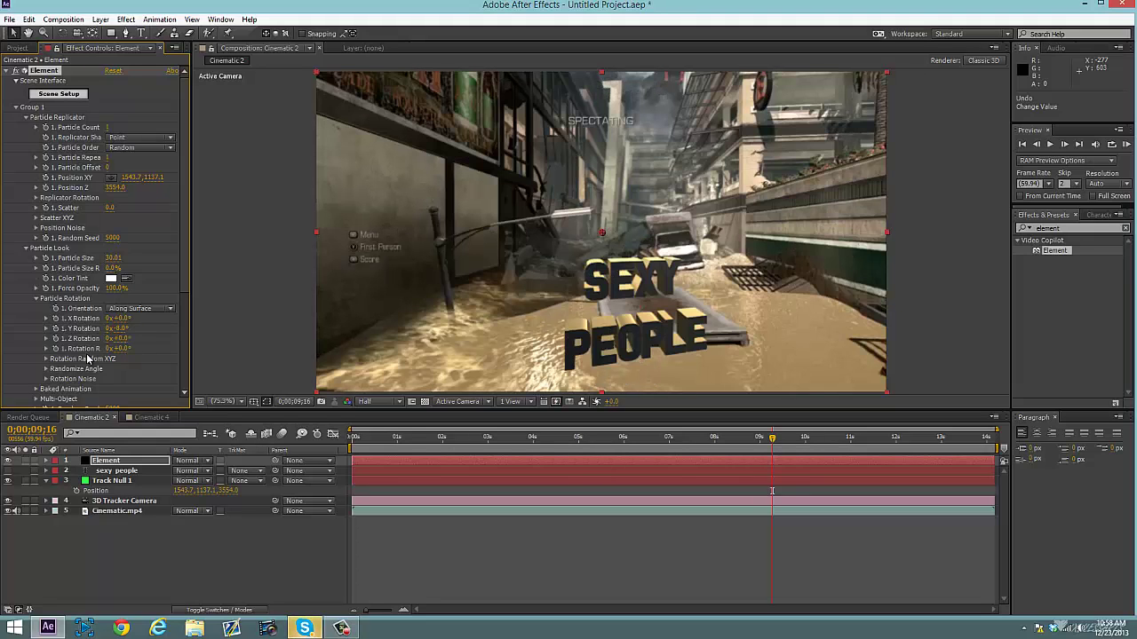
pyautogui.hotkey('ctrl', 'z')
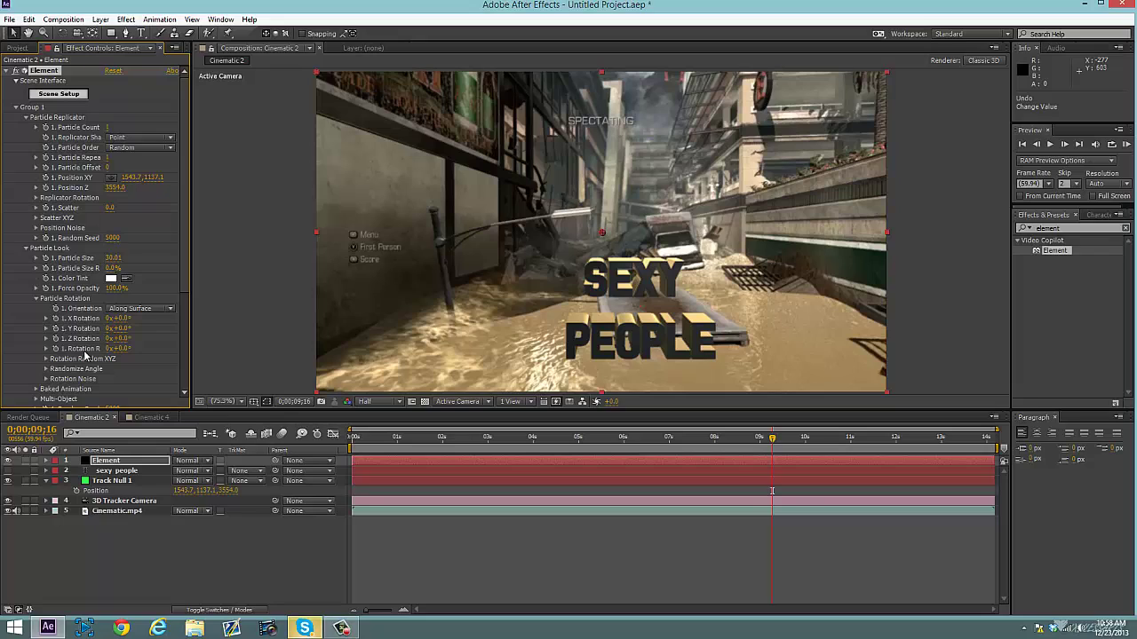
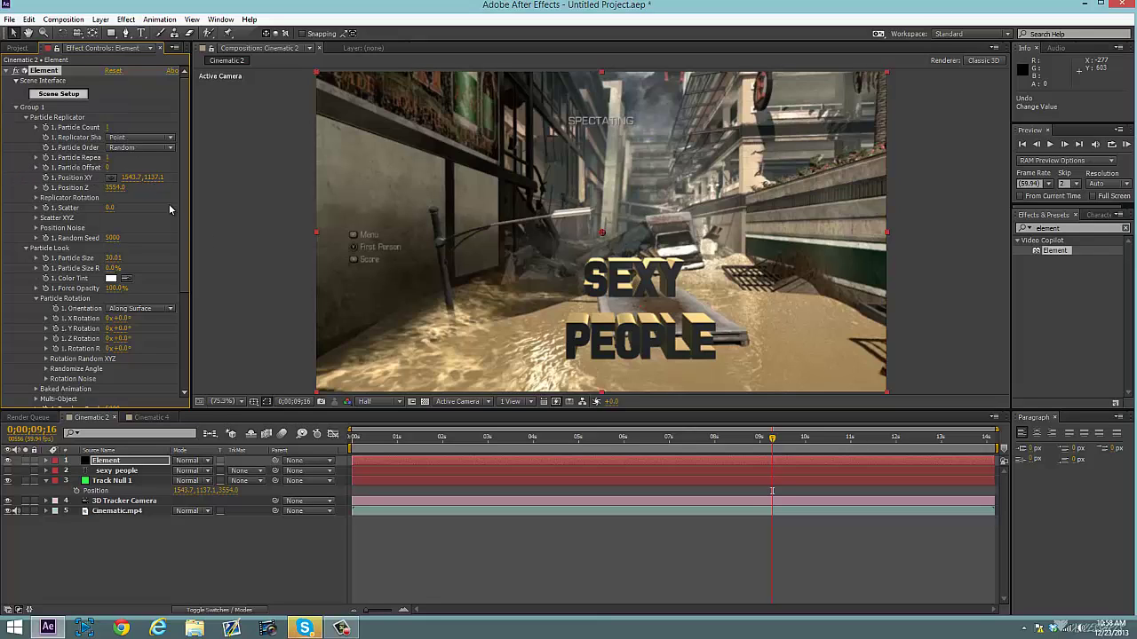
# - At 0;00;09;05, reposition the 3D text by setting Group 1's Position XY to 1821.7, 442.1 and Position Z to 3314.0
pyautogui.moveTo(771, 438); pyautogui.dragTo(761, 452)
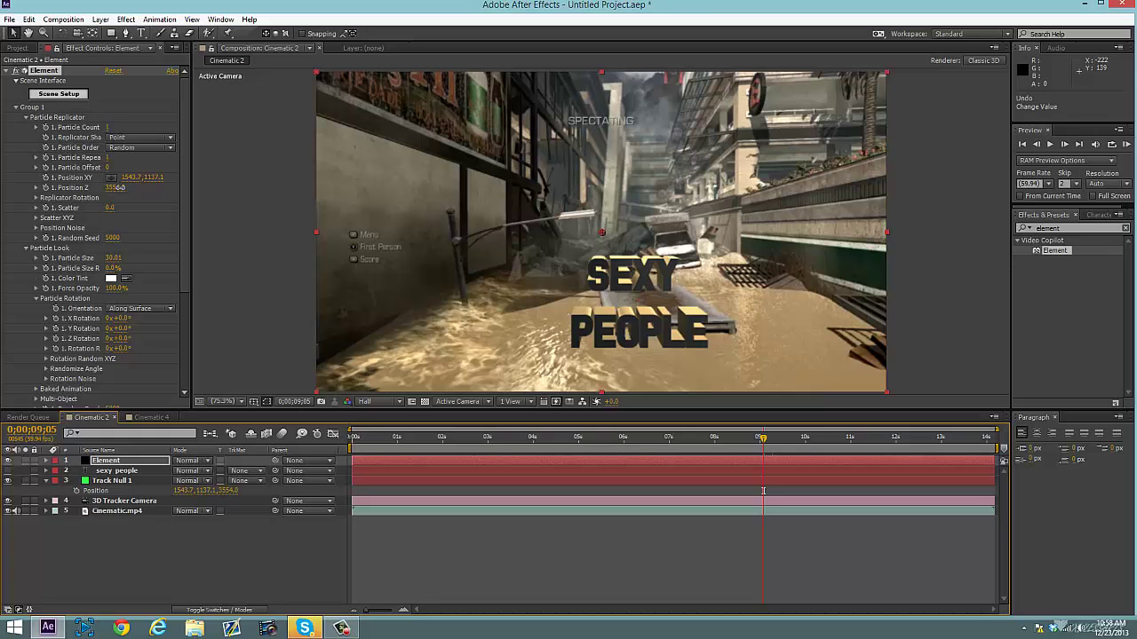
pyautogui.moveTo(117, 187); pyautogui.dragTo(162, 194)
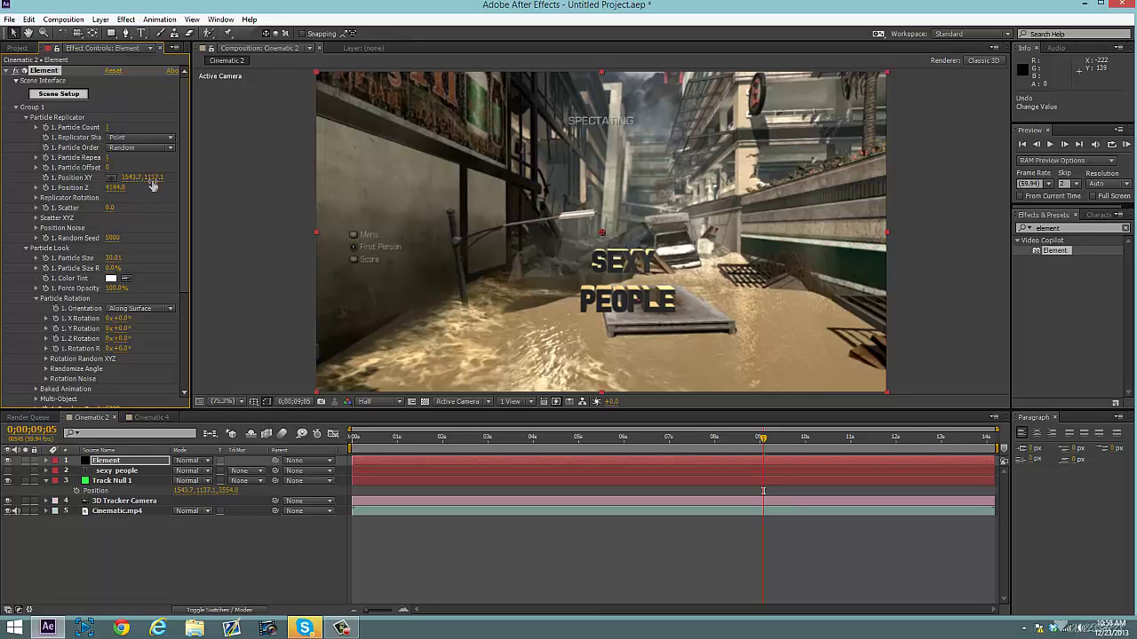
pyautogui.moveTo(155, 177)
pyautogui.mouseDown()
pyautogui.moveTo(135, 180)
pyautogui.moveTo(153, 179)
pyautogui.mouseUp()
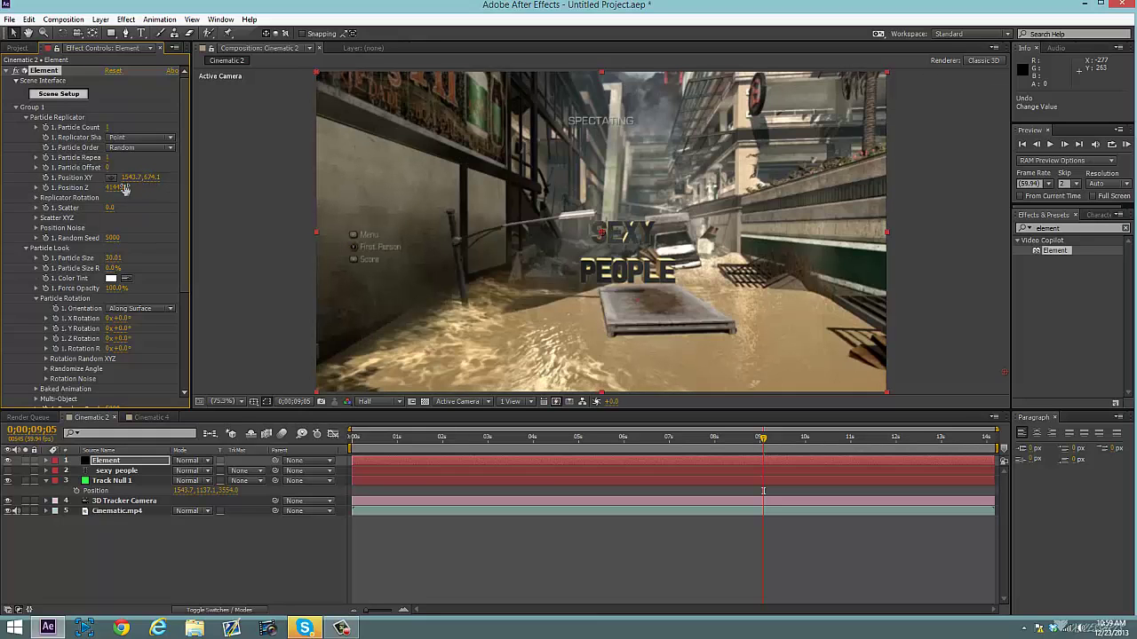
pyautogui.moveTo(128, 195); pyautogui.dragTo(96, 212)
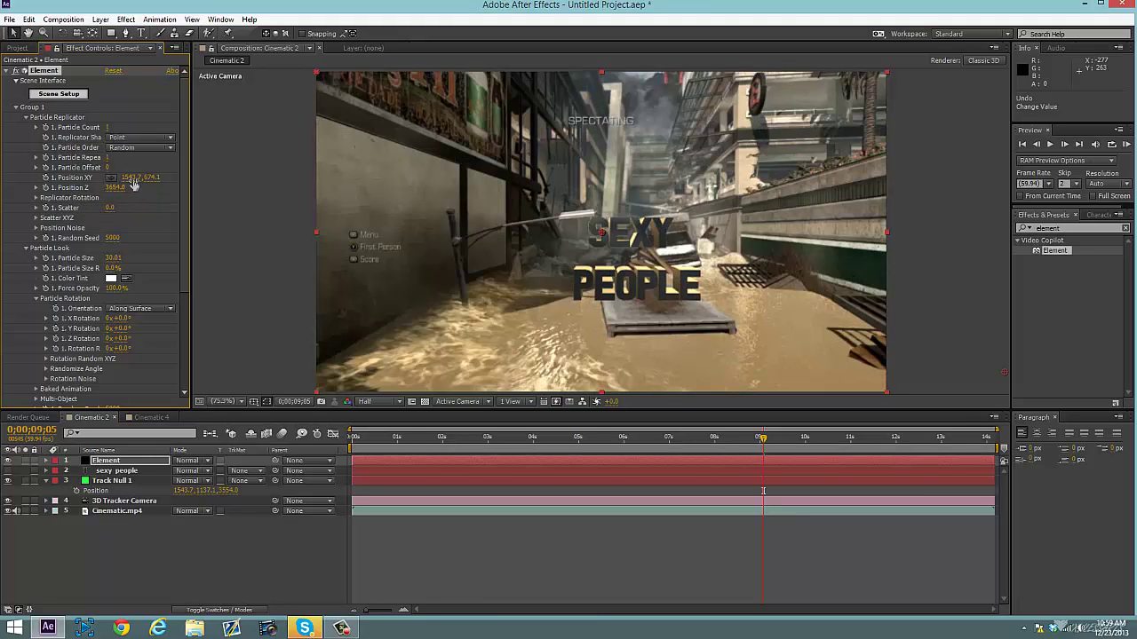
pyautogui.moveTo(115, 177); pyautogui.dragTo(351, 232)
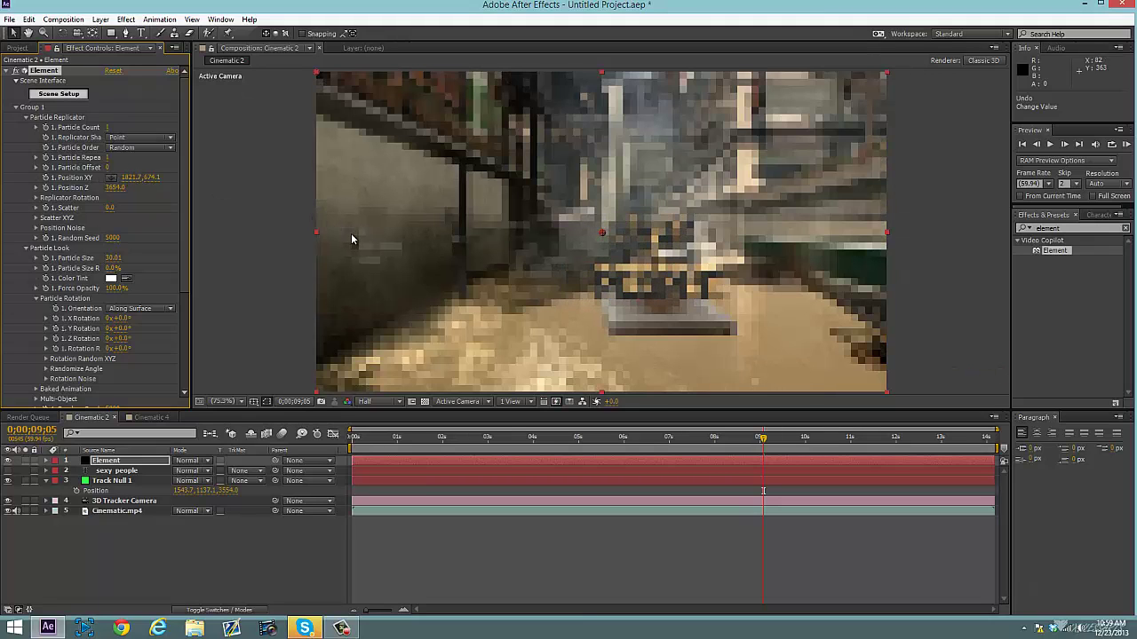
pyautogui.moveTo(163, 177); pyautogui.dragTo(79, 190)
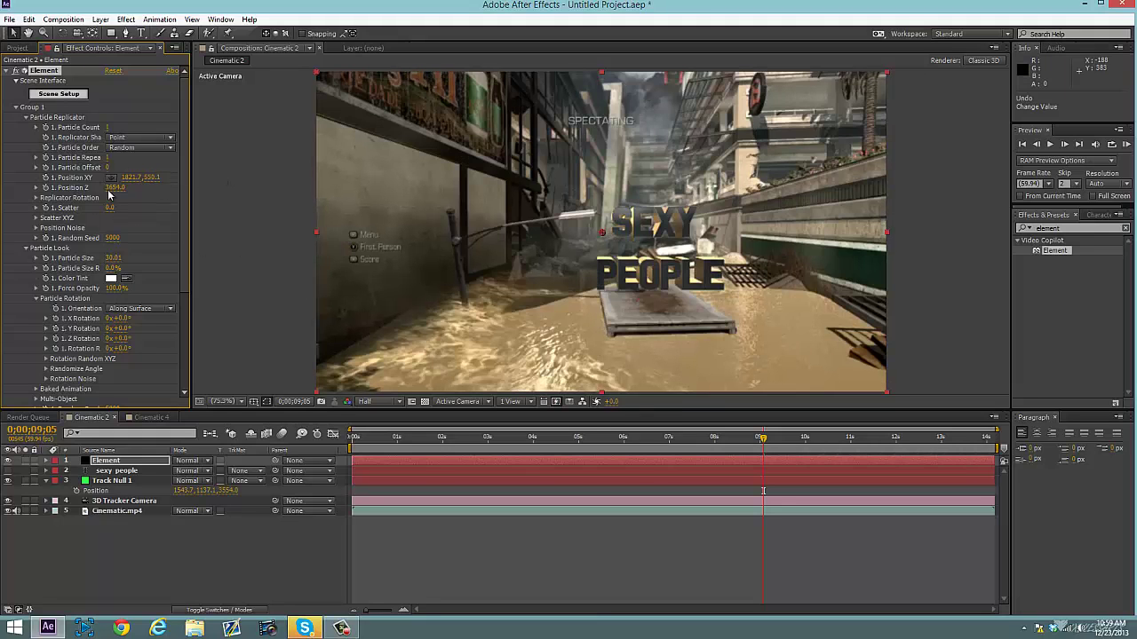
pyautogui.moveTo(153, 177); pyautogui.dragTo(104, 192)
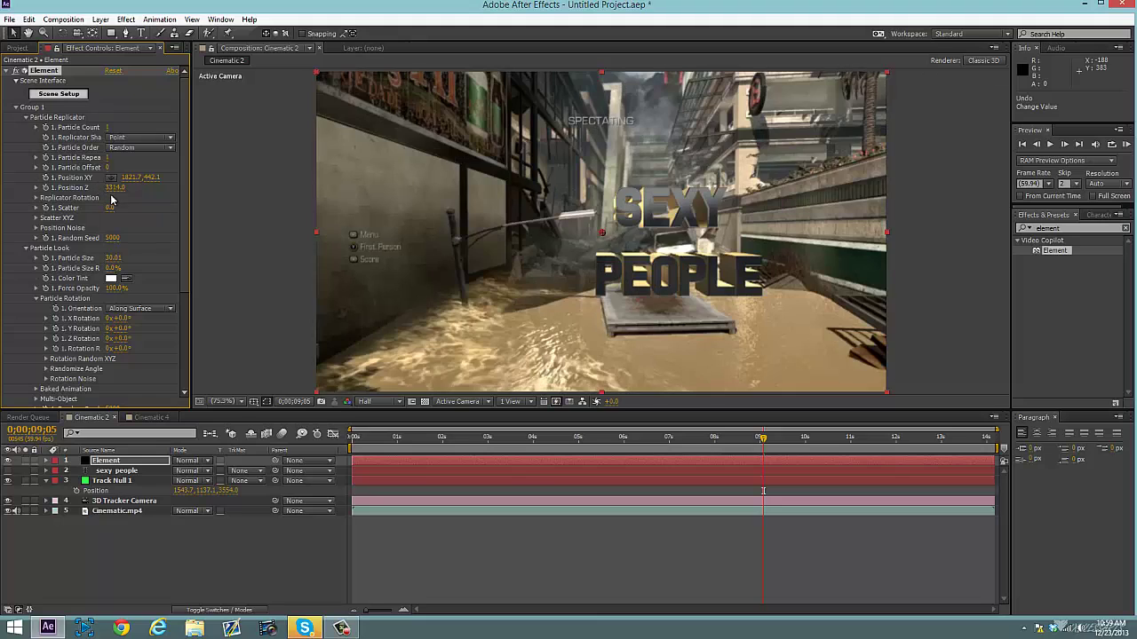
# - Move to 0;00;08;52 and collapse the Track Null 1 layer's properties
pyautogui.moveTo(762, 438)
pyautogui.mouseDown()
pyautogui.moveTo(575, 449)
pyautogui.moveTo(740, 442)
pyautogui.moveTo(756, 459)
pyautogui.mouseUp()
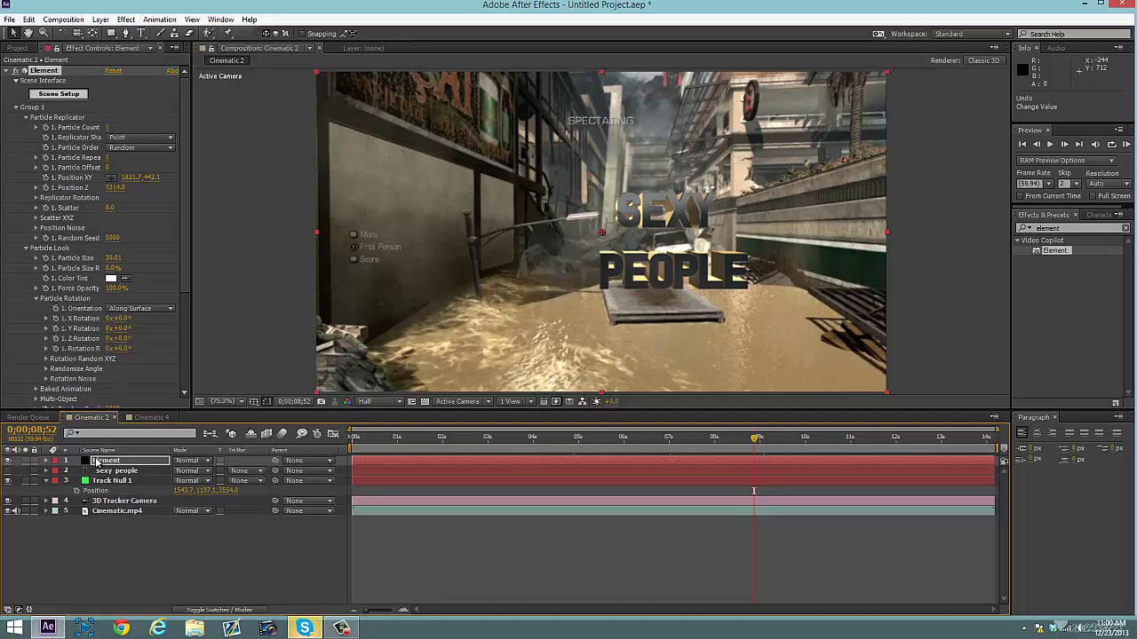
pyautogui.click(46, 481)
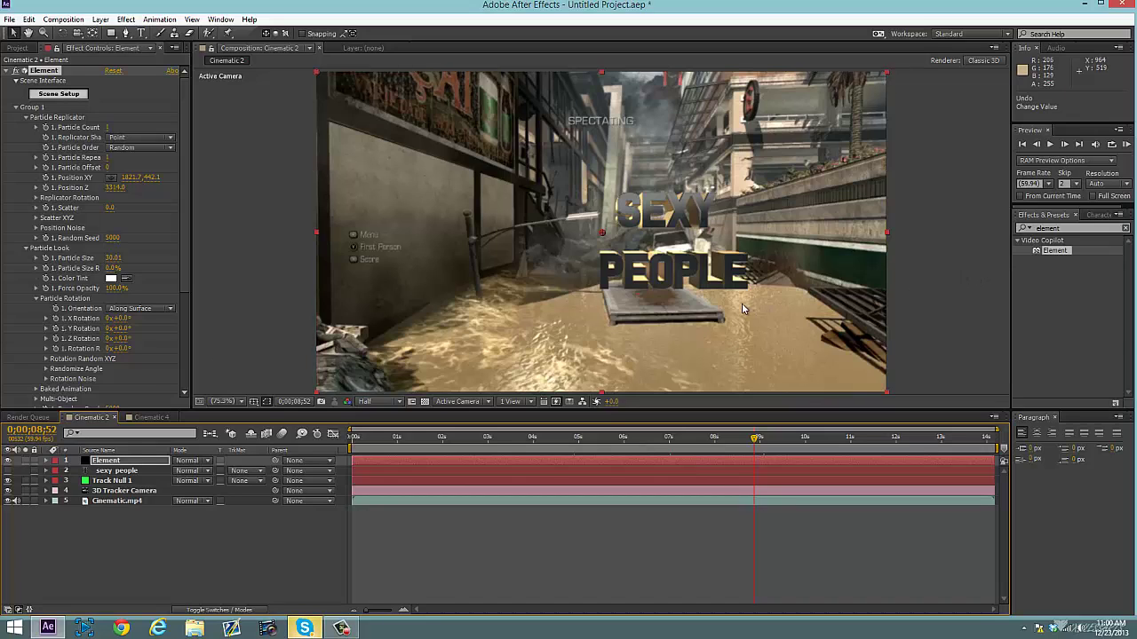
pyautogui.click(138, 462)
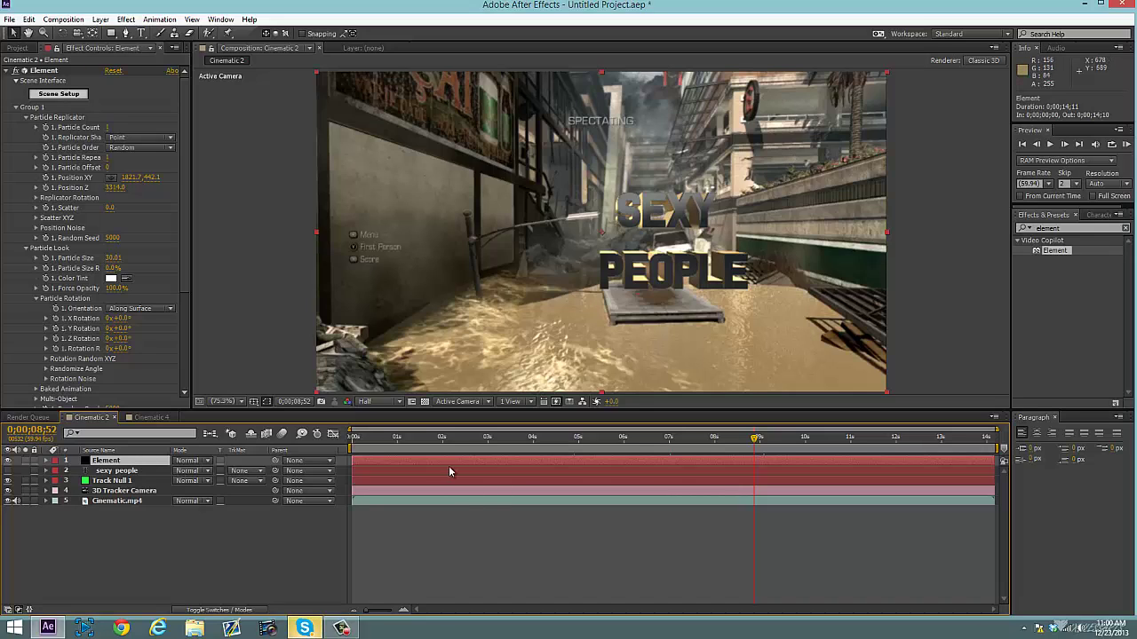
# - Create a hidden, muted copy of the Cinematic.mp4 layer without the 3D Camera Tracker effect
pyautogui.click(116, 501)
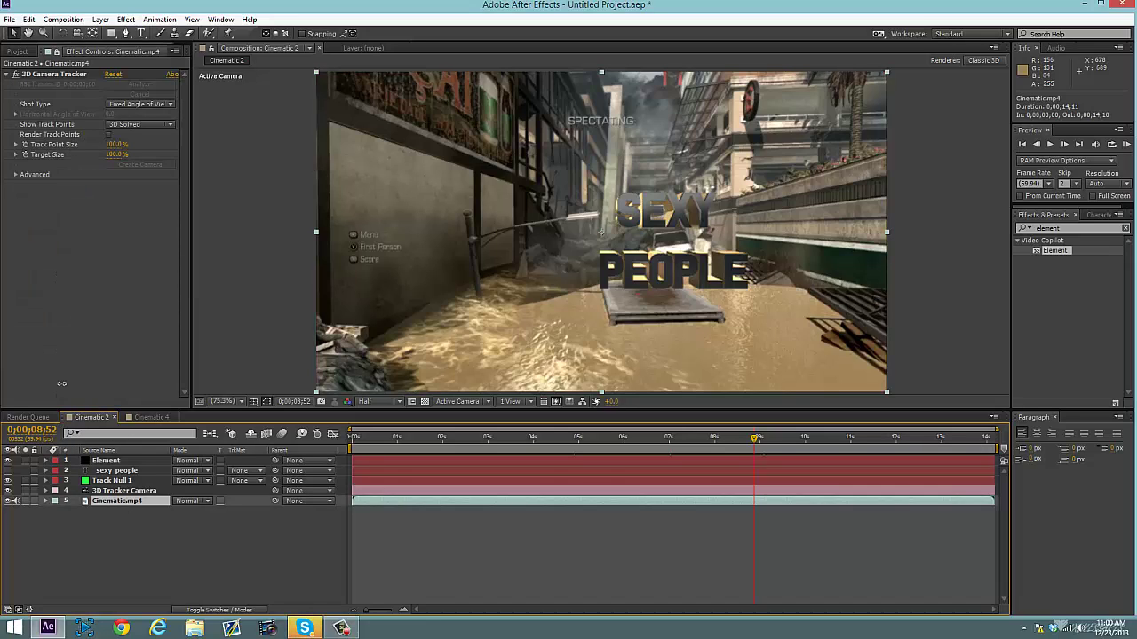
pyautogui.hotkey('ctrl', 'v')
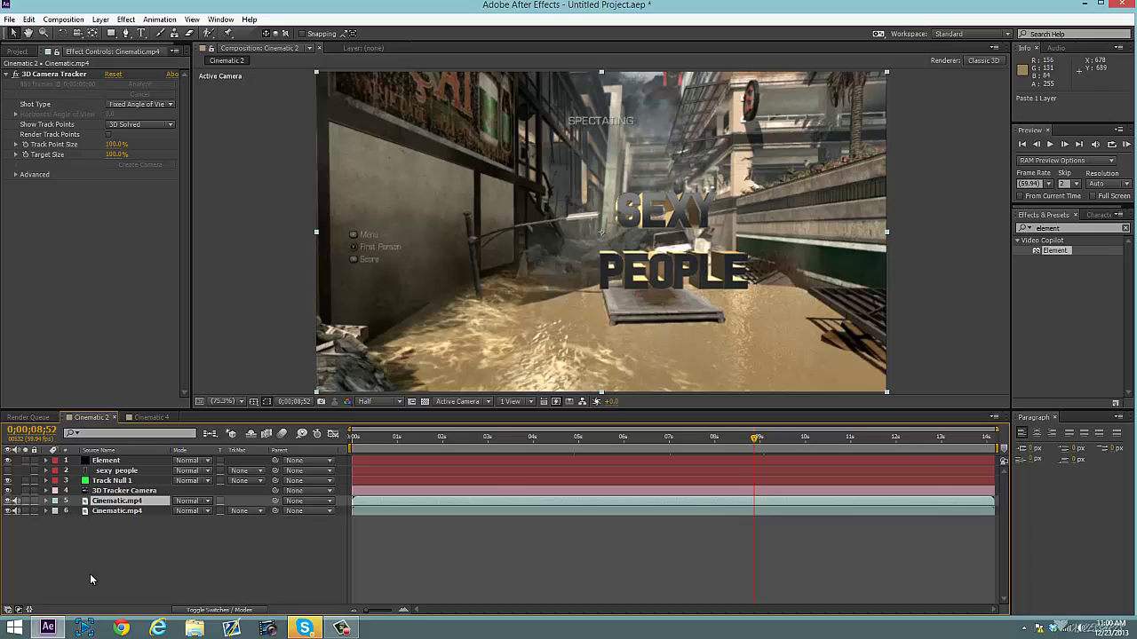
pyautogui.click(55, 74)
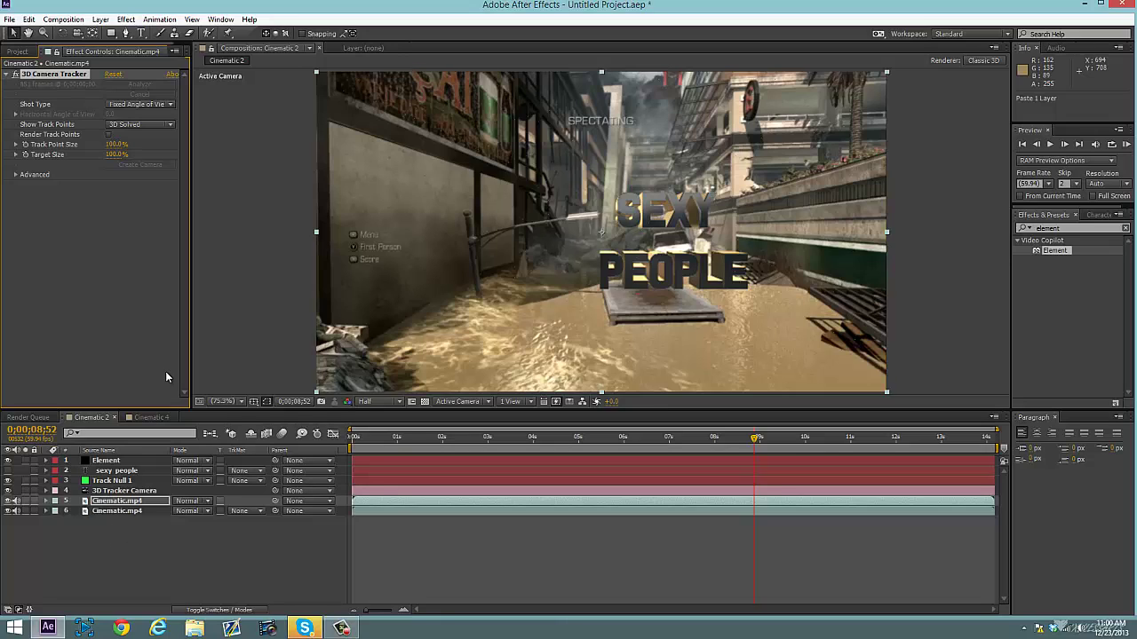
pyautogui.press('Delete')
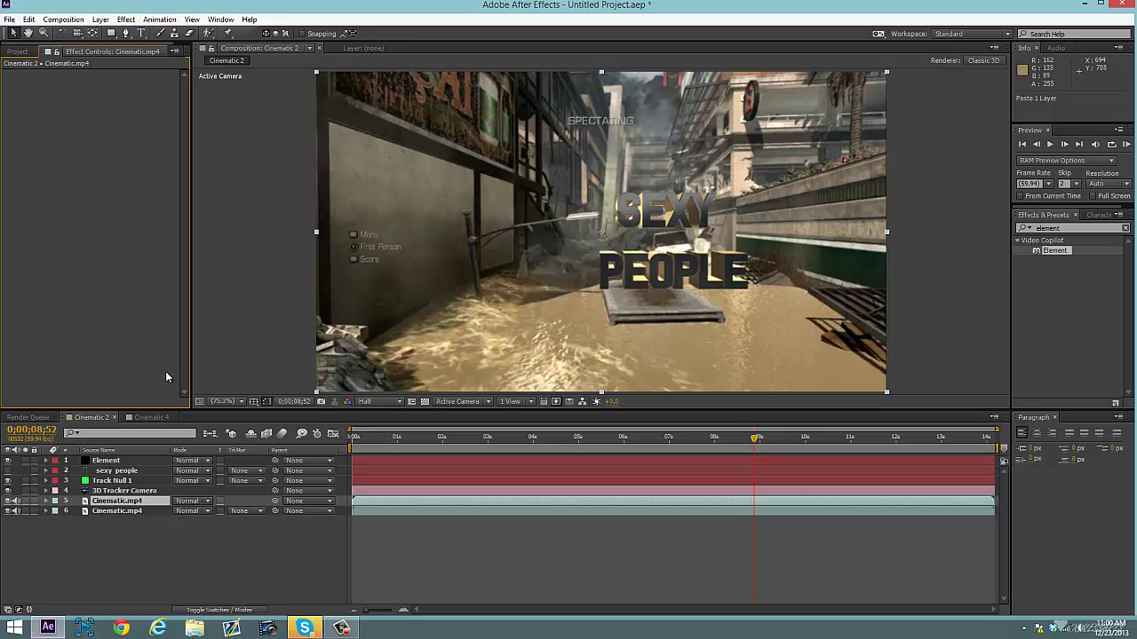
pyautogui.click(8, 501)
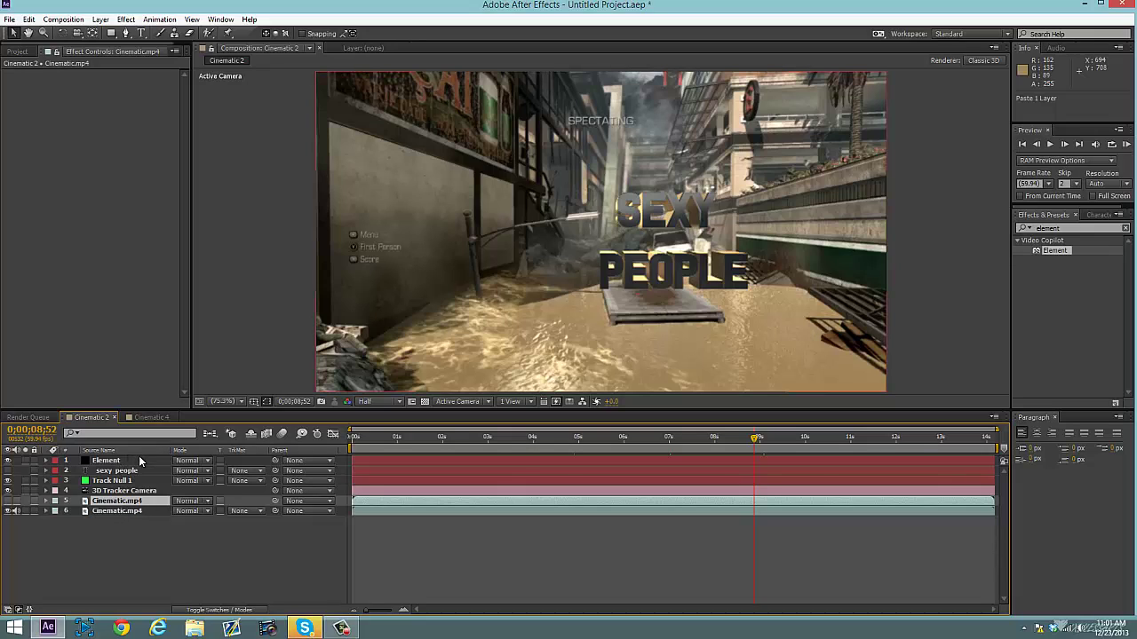
# - Assign the hidden Cinematic.mp4 copy on layer 5 as Layer 1 in Element's Custom Texture Maps
pyautogui.click(139, 458)
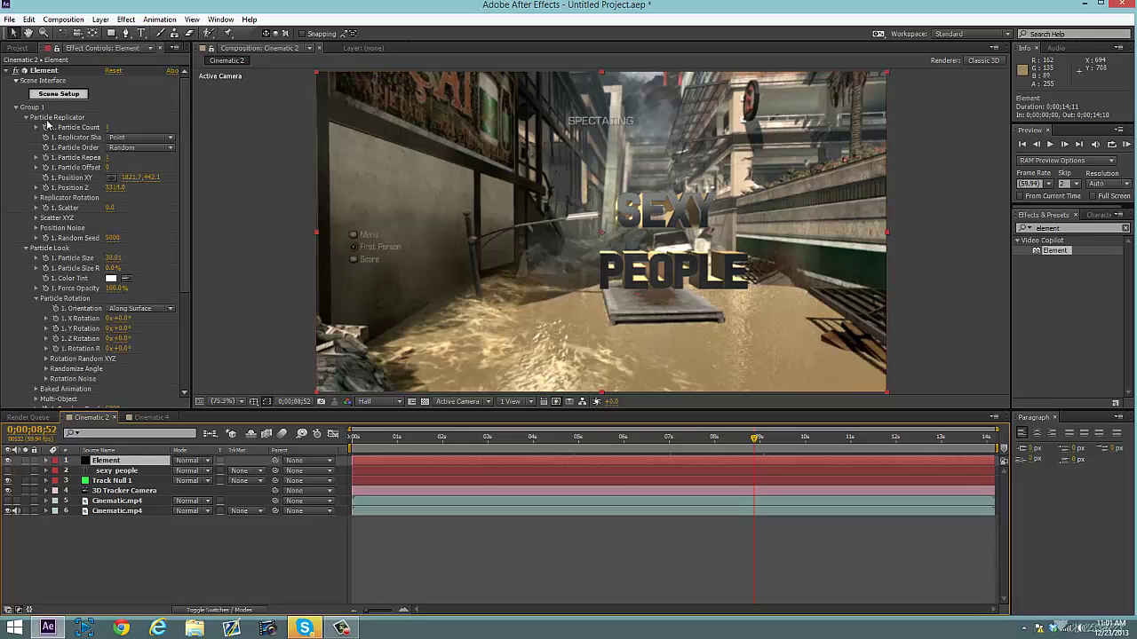
pyautogui.click(25, 118)
pyautogui.click(16, 106)
pyautogui.click(15, 179)
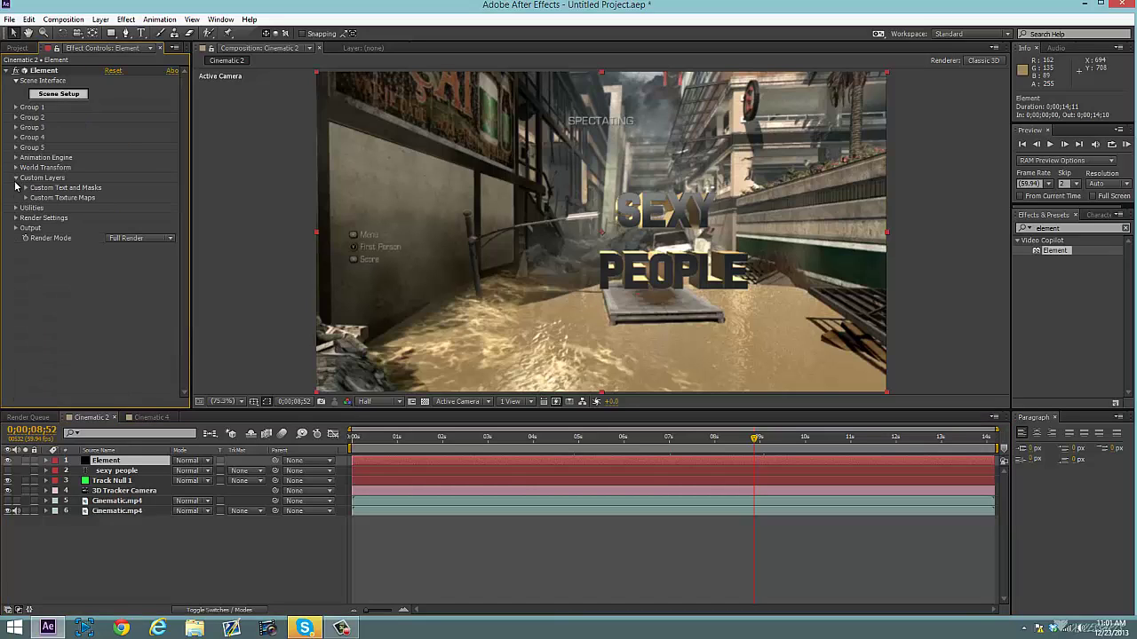
pyautogui.click(26, 197)
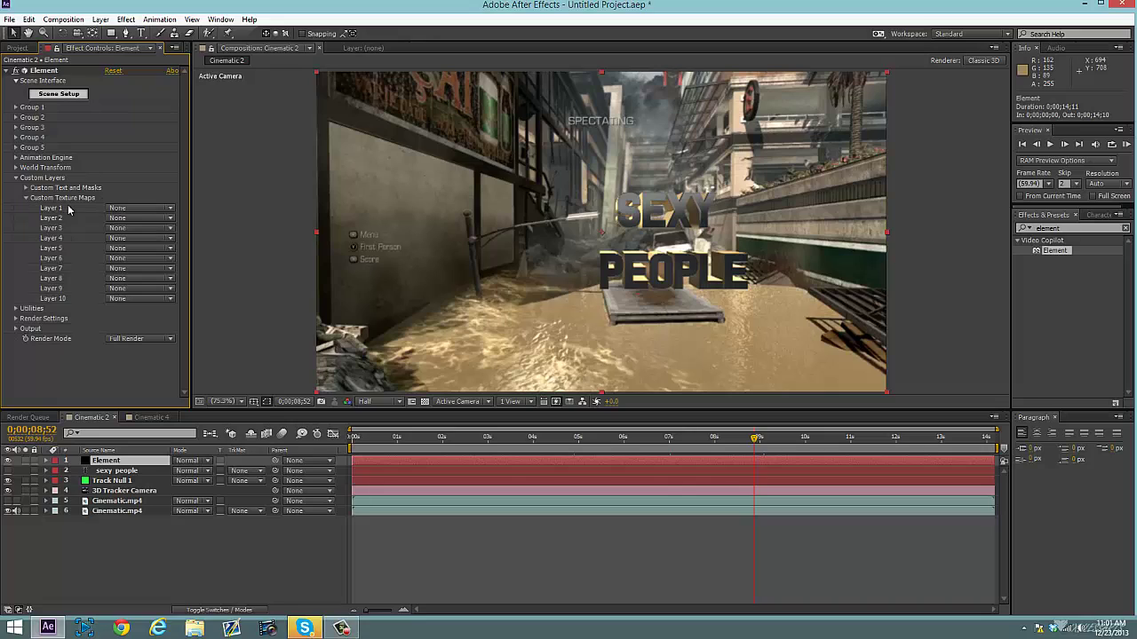
pyautogui.click(140, 208)
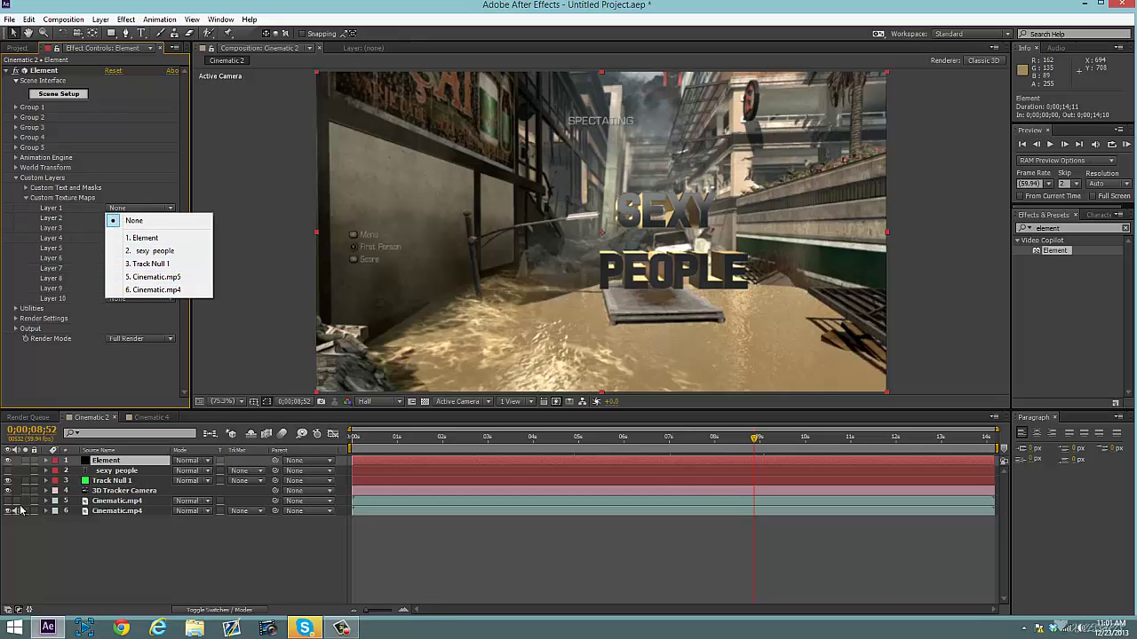
pyautogui.click(176, 277)
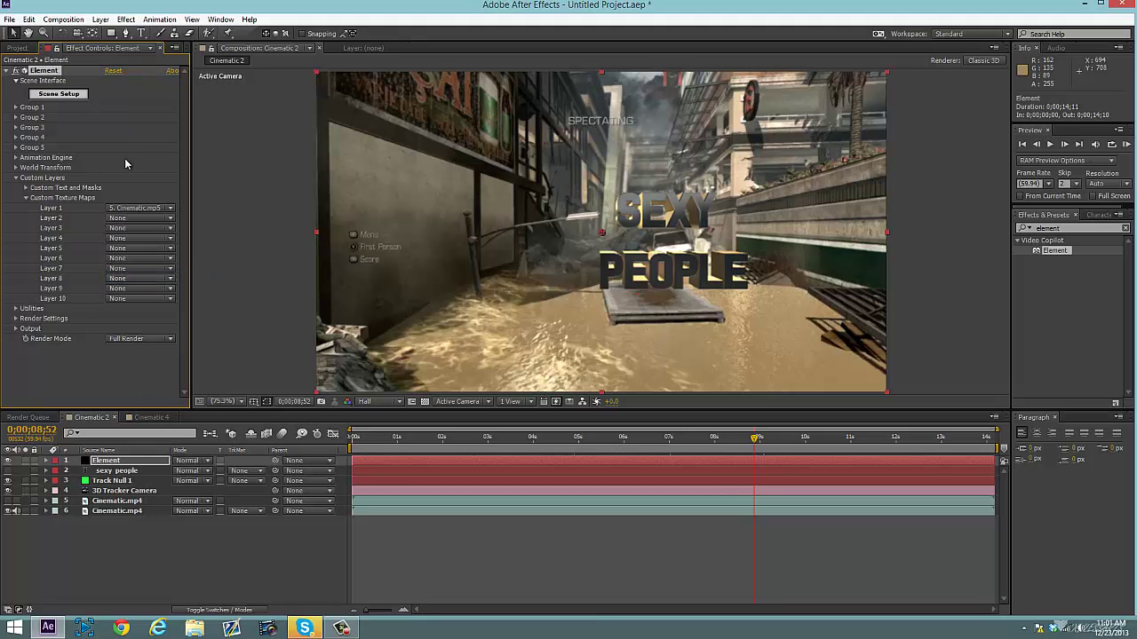
# - Set the Element scene's environment texture to Custom Layer 1 [Cinematic.mp4] in Scene Setup and apply the scene
pyautogui.click(66, 93)
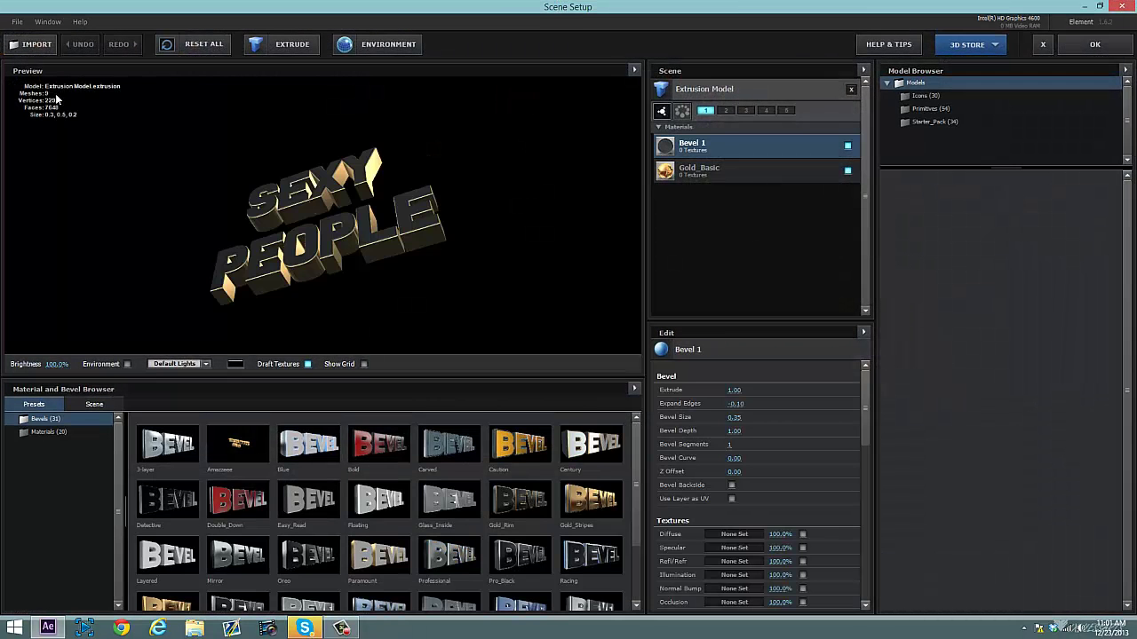
pyautogui.click(380, 43)
pyautogui.click(574, 308)
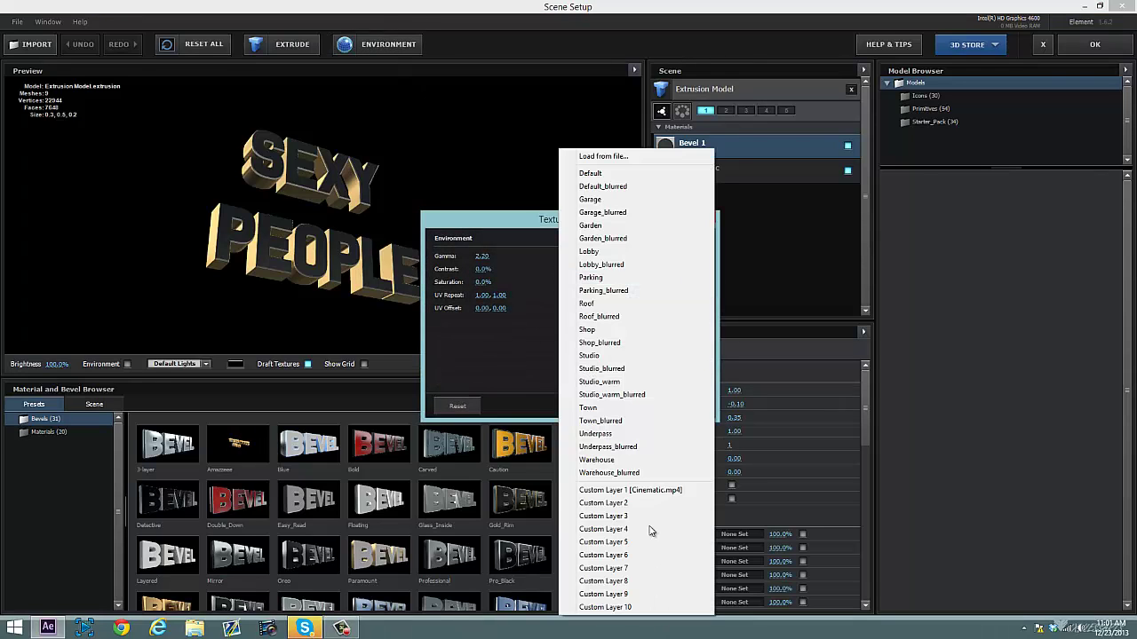
pyautogui.click(648, 491)
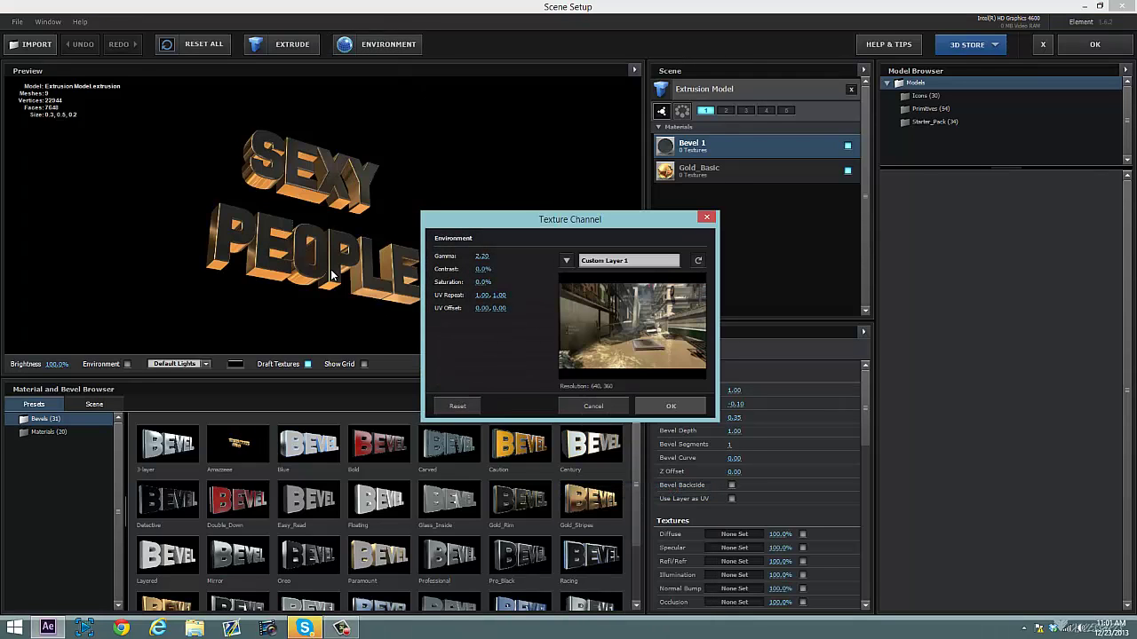
pyautogui.click(668, 404)
pyautogui.moveTo(292, 283); pyautogui.dragTo(373, 257)
pyautogui.click(1095, 43)
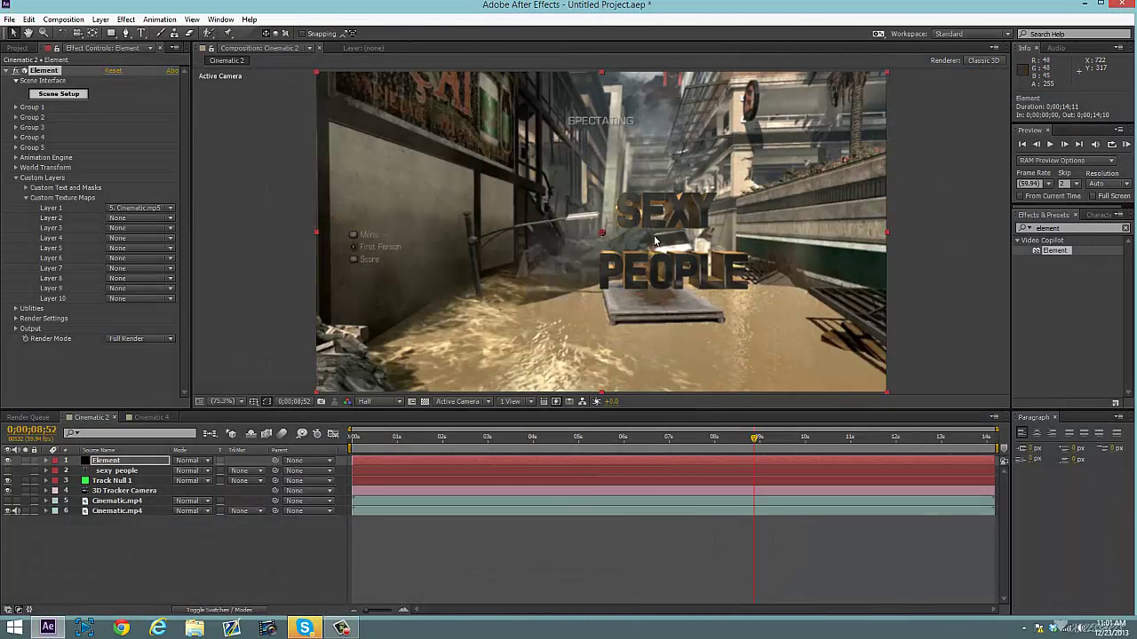
# - Move to 0;00;09;24 and apply Magic Bullet Looks with the Overedit look to the visible Cinematic.mp4 layer
pyautogui.moveTo(753, 437)
pyautogui.mouseDown()
pyautogui.moveTo(686, 437)
pyautogui.moveTo(771, 448)
pyautogui.mouseUp()
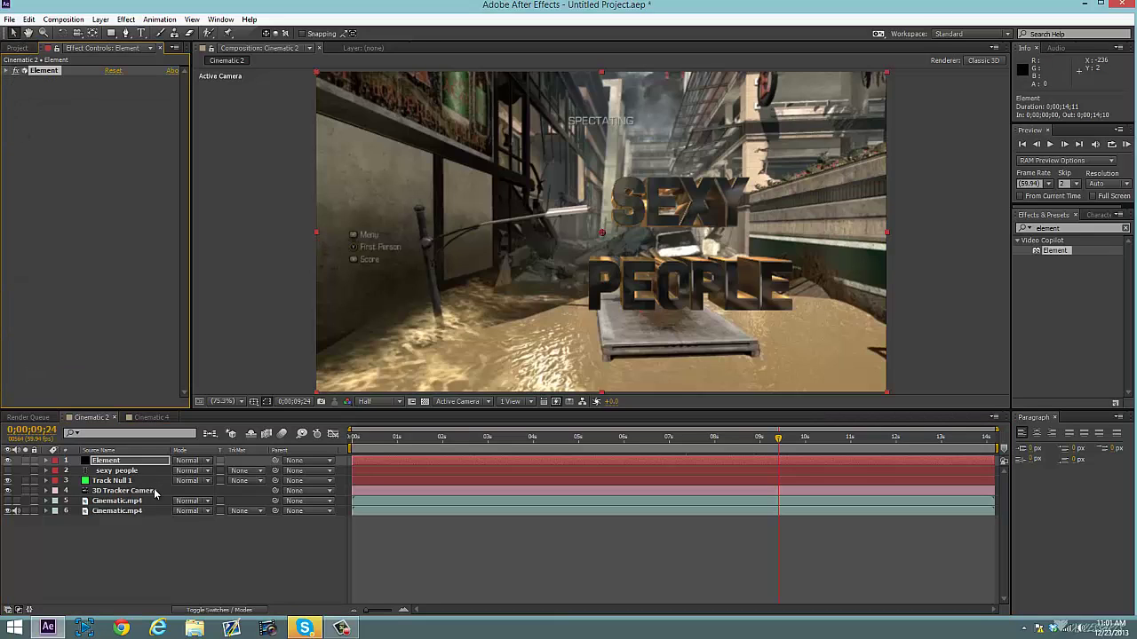
pyautogui.click(139, 512)
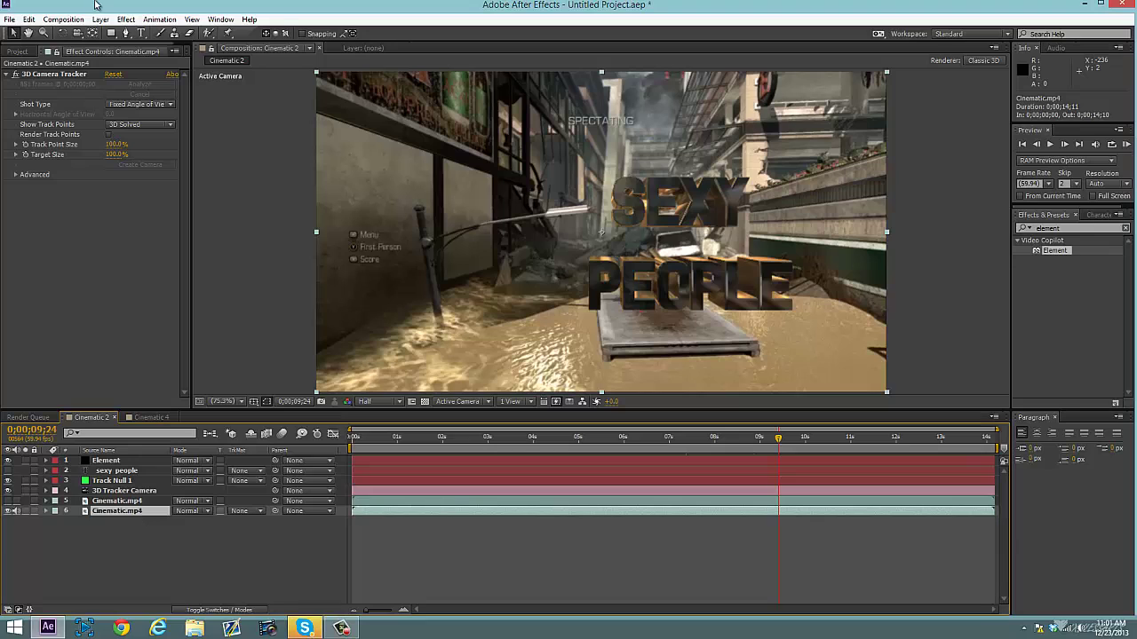
pyautogui.click(126, 19)
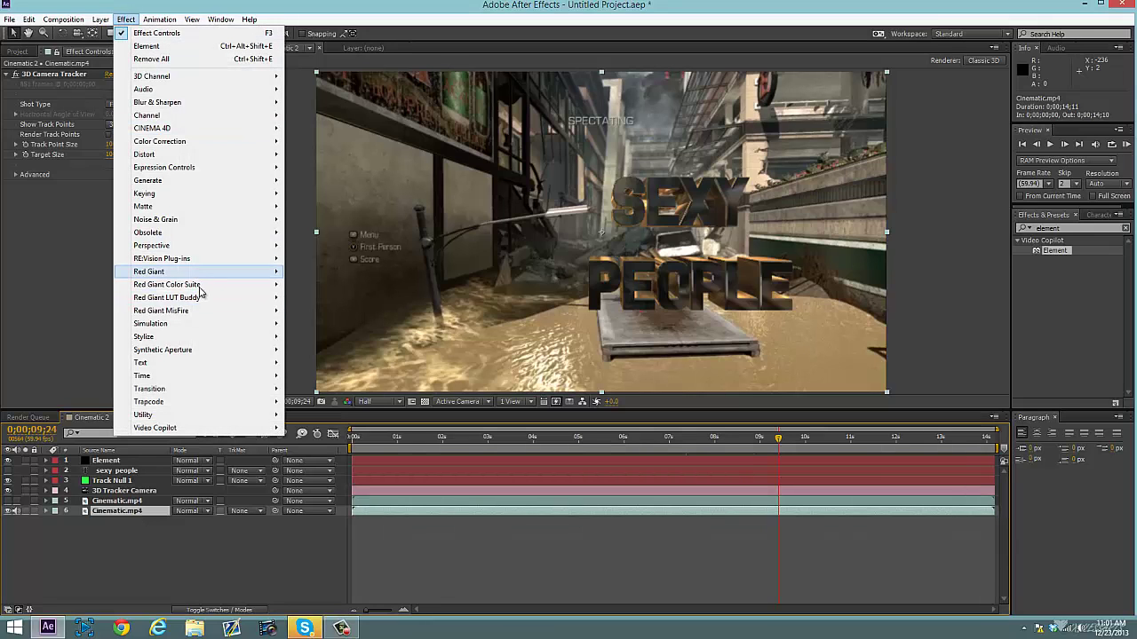
pyautogui.moveTo(262, 285)
pyautogui.click(334, 325)
pyautogui.click(44, 214)
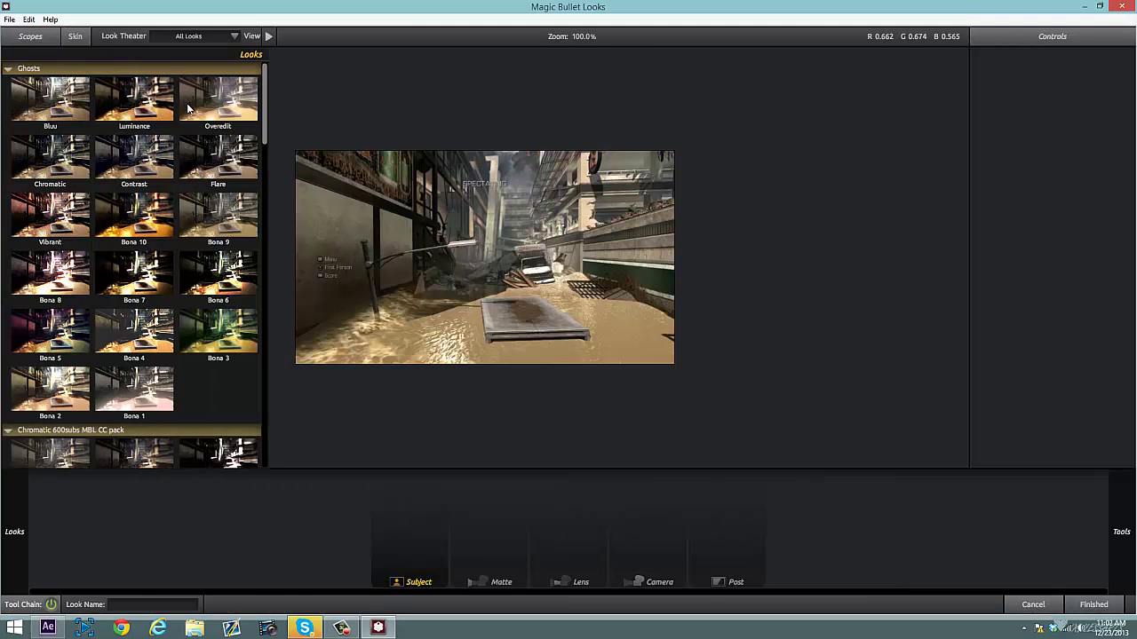
pyautogui.click(191, 106)
pyautogui.click(1118, 605)
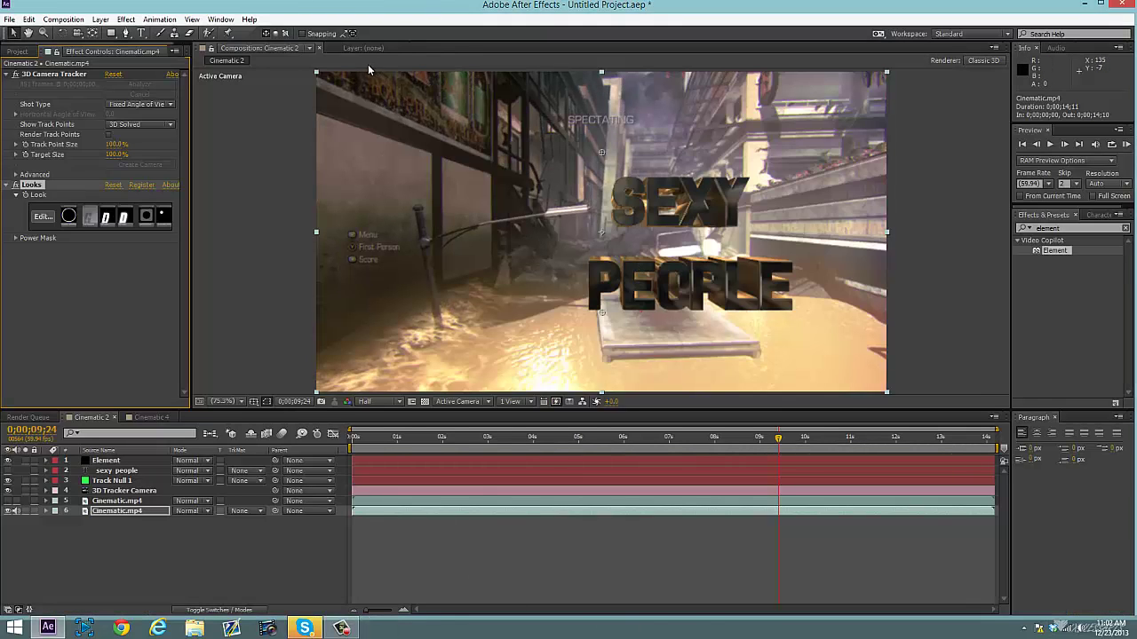
# - Copy the Looks effect onto the Element layer and clear the effects search, keeping the Element layer selected
pyautogui.click(111, 461)
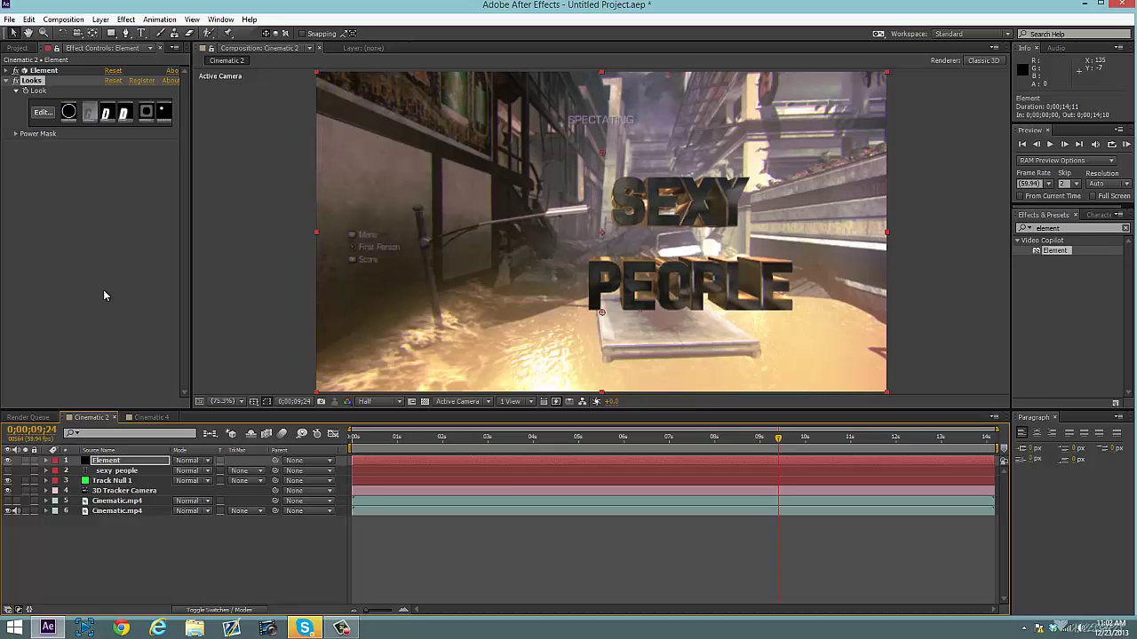
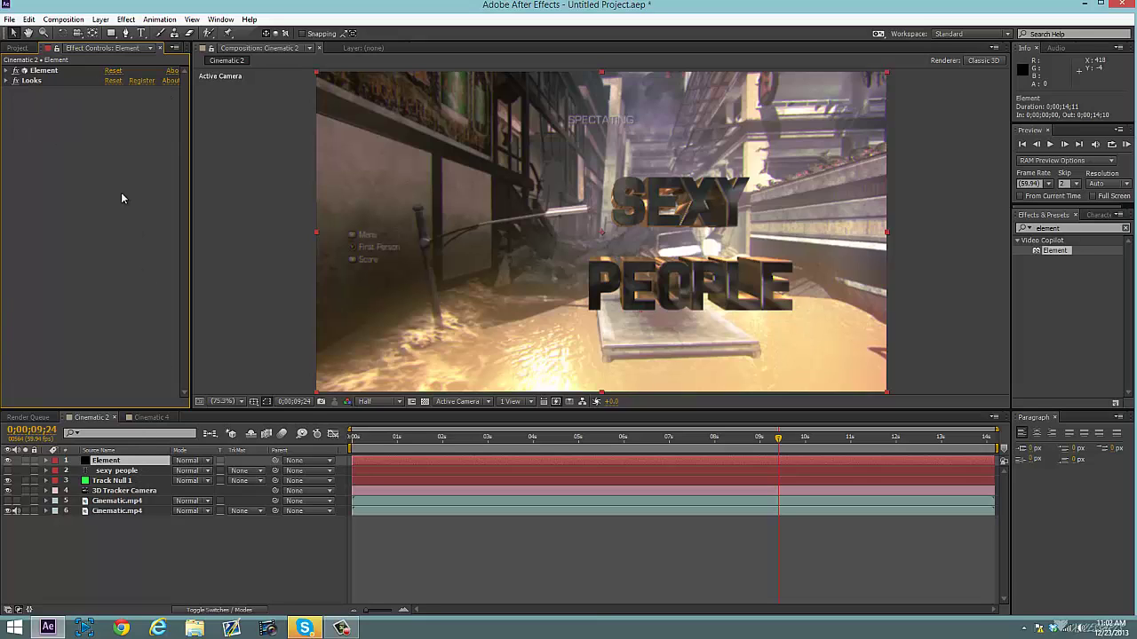
pyautogui.click(1096, 219)
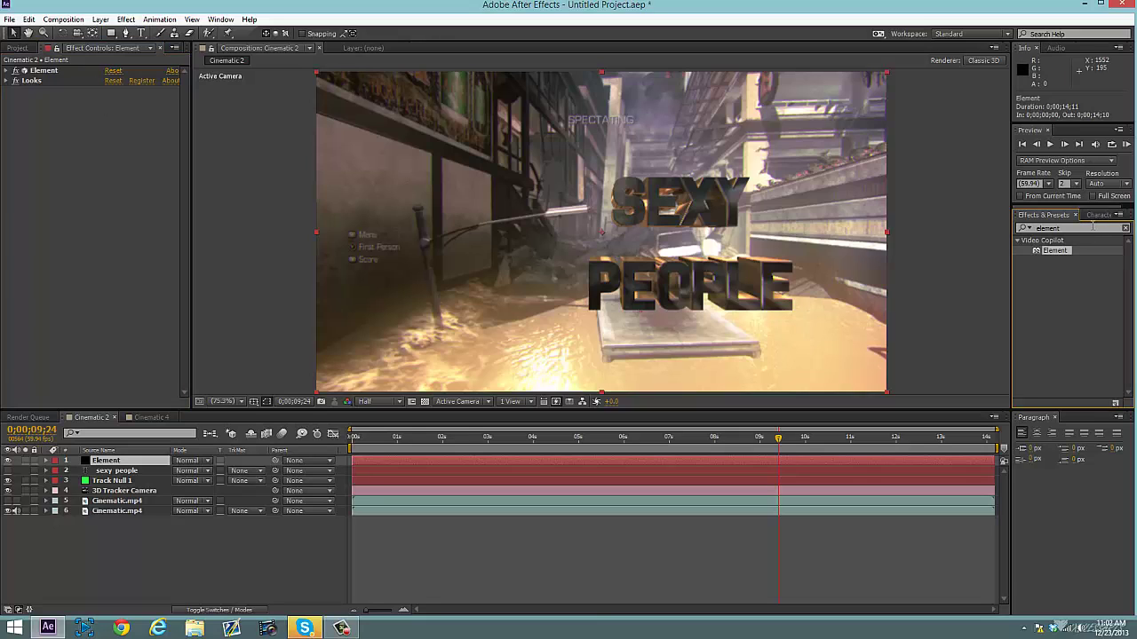
pyautogui.click(1092, 227)
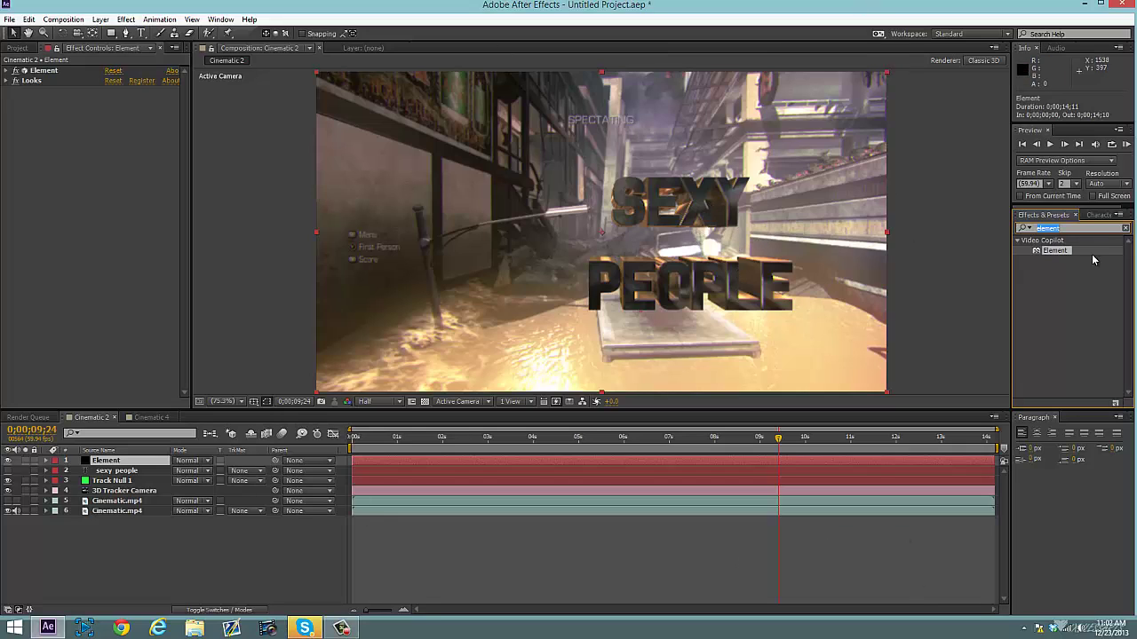
pyautogui.press('BackSpace')
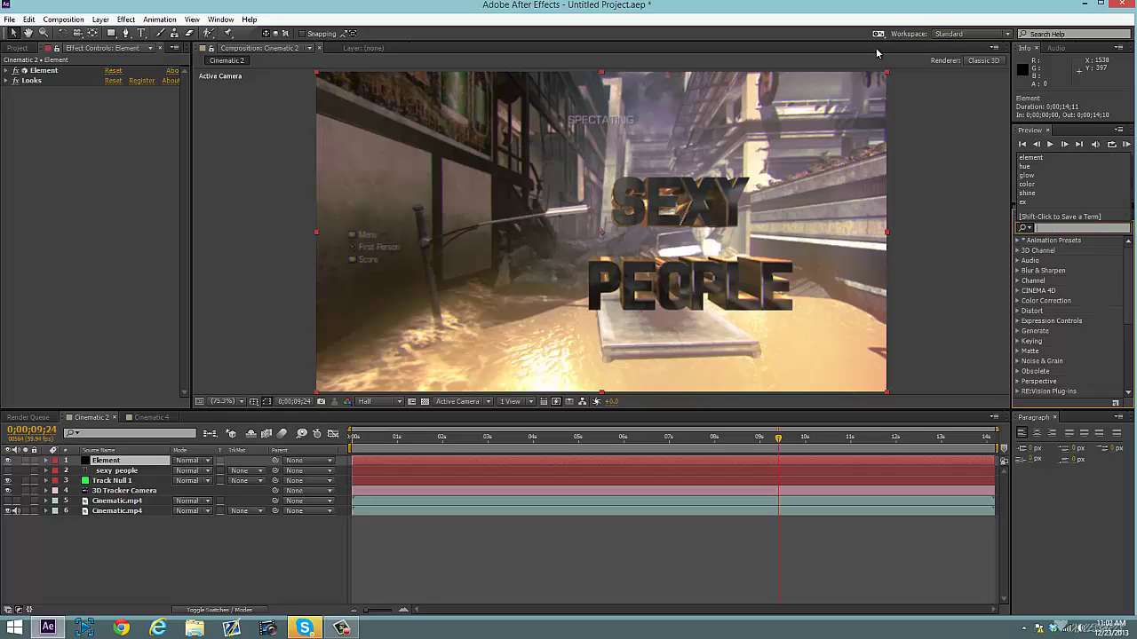
pyautogui.click(122, 462)
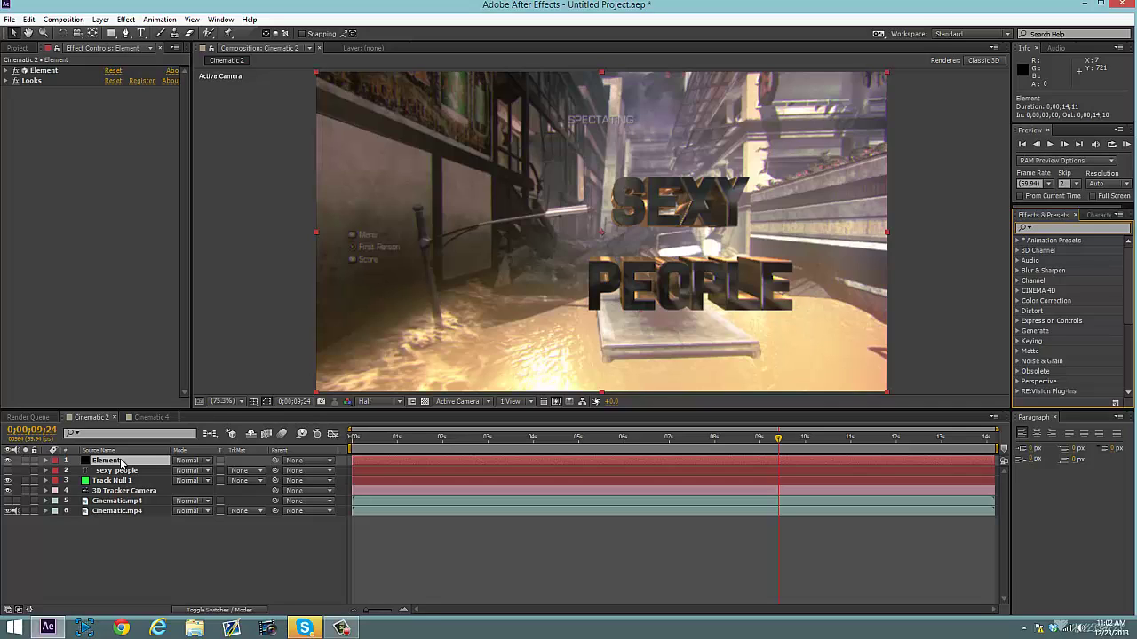
# - Examine the Particle Replicator and Particle Look settings in Group 1 of the Element effect, and collapse the effect
pyautogui.click(56, 70)
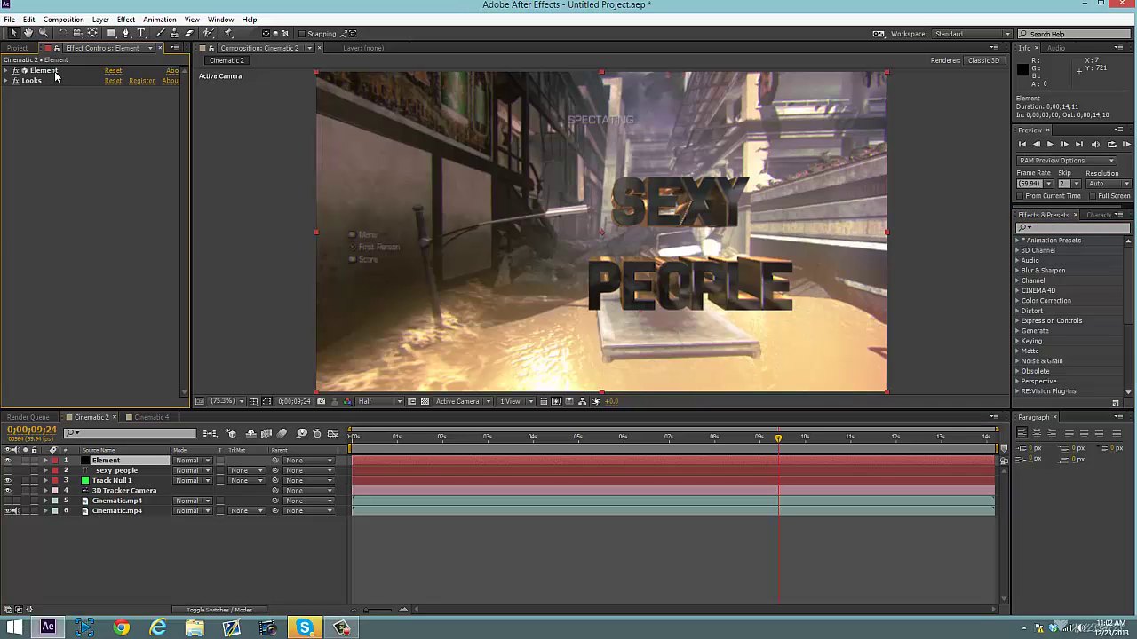
pyautogui.moveTo(55, 73); pyautogui.dragTo(15, 80)
pyautogui.click(7, 72)
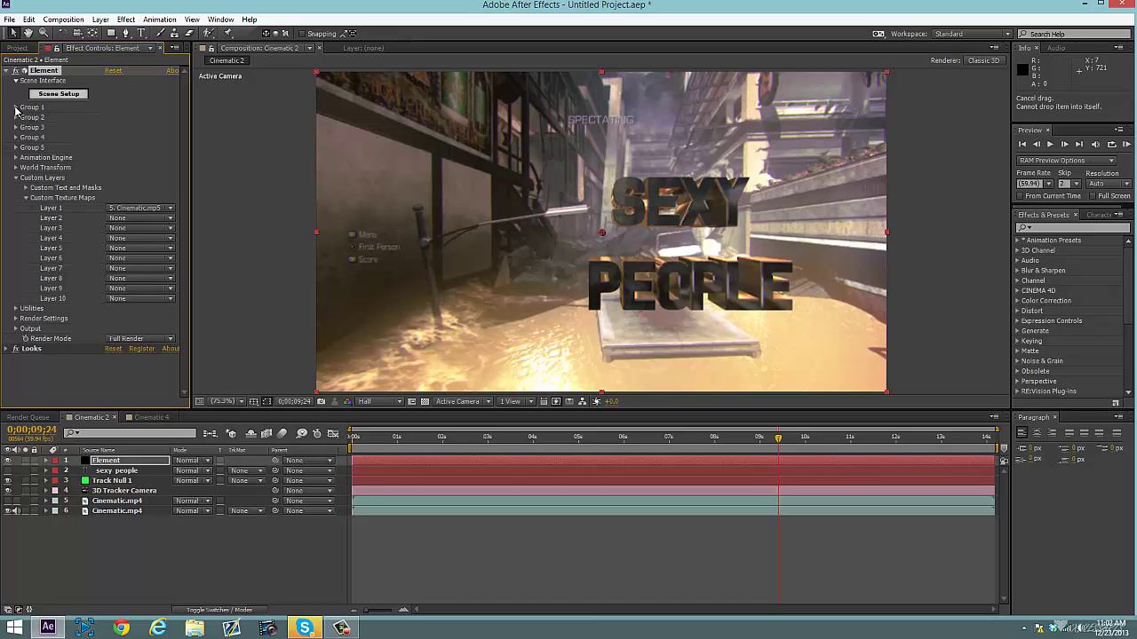
pyautogui.click(15, 108)
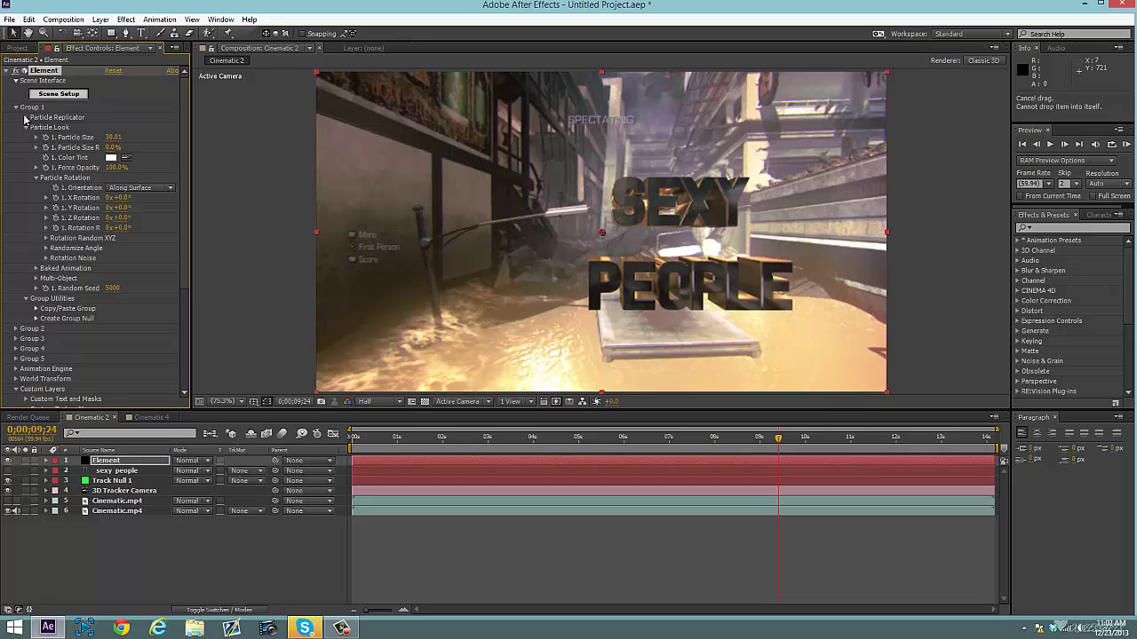
pyautogui.click(26, 118)
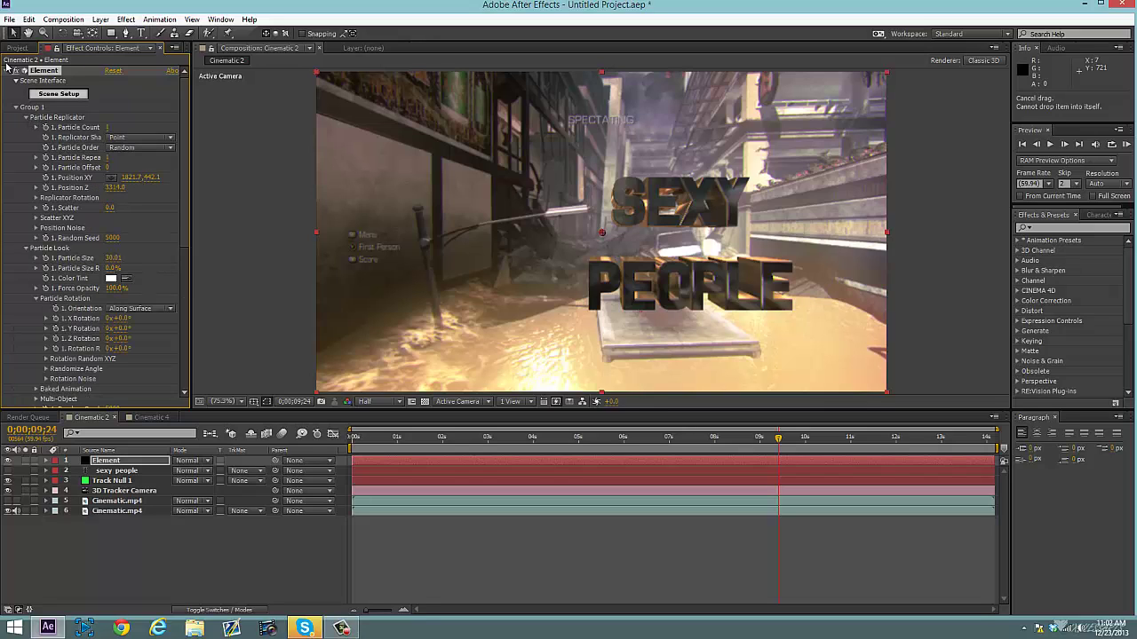
pyautogui.click(7, 72)
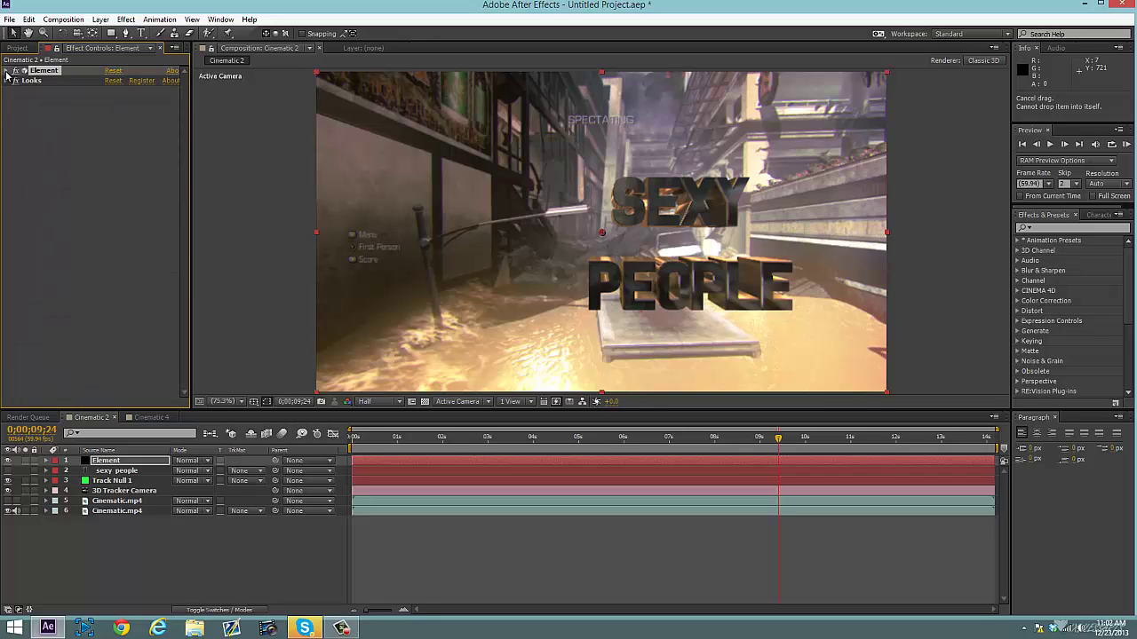
pyautogui.click(115, 367)
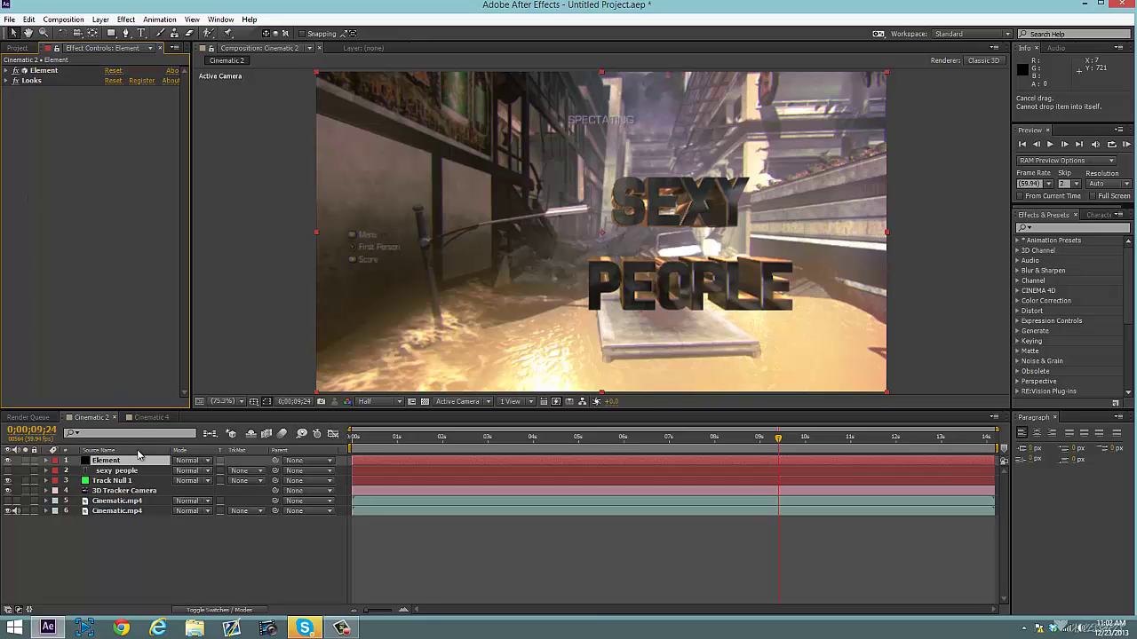
pyautogui.press('p')
pyautogui.press('p')
# - Find the Stylize Glow effect and add it below Looks on the Element layer
pyautogui.click(1050, 228)
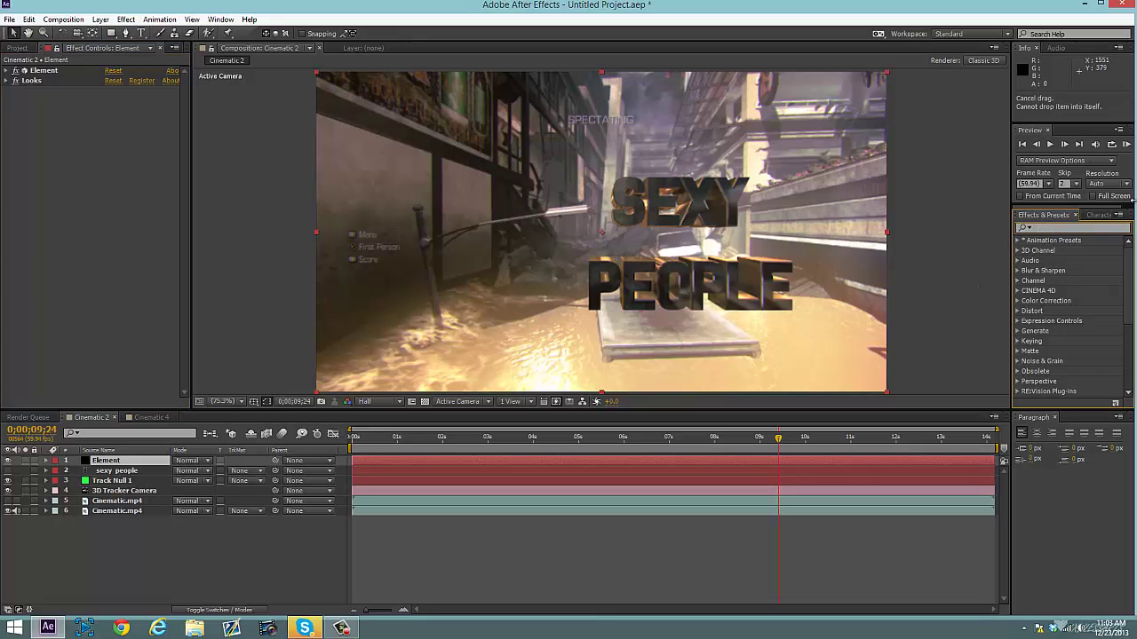
pyautogui.write('glow')
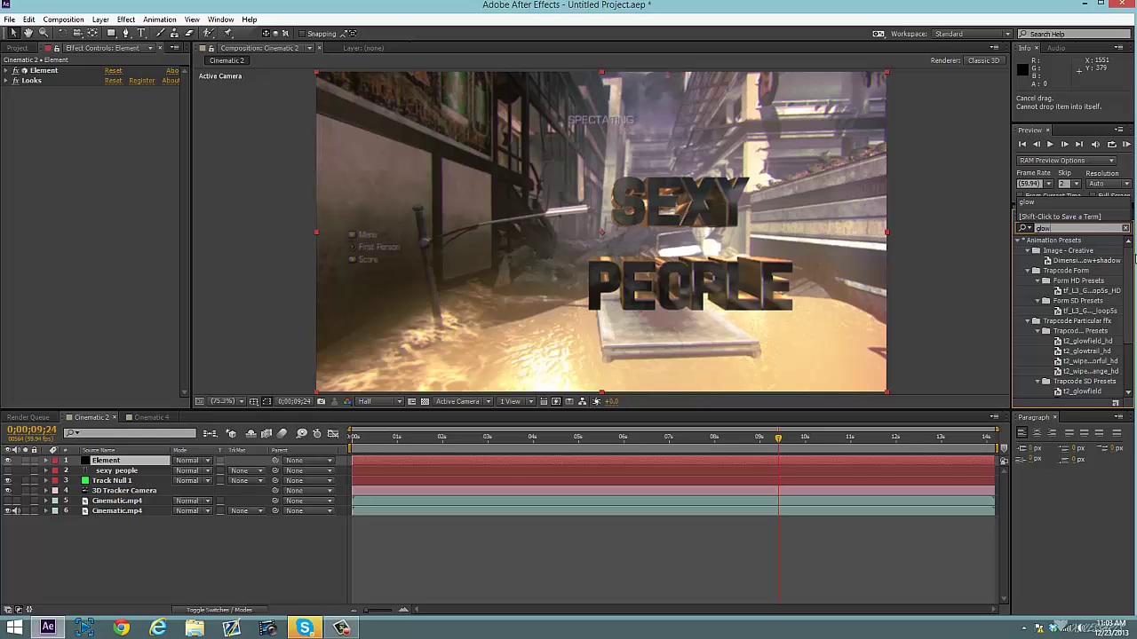
pyautogui.scroll(-3, 1065, 355)
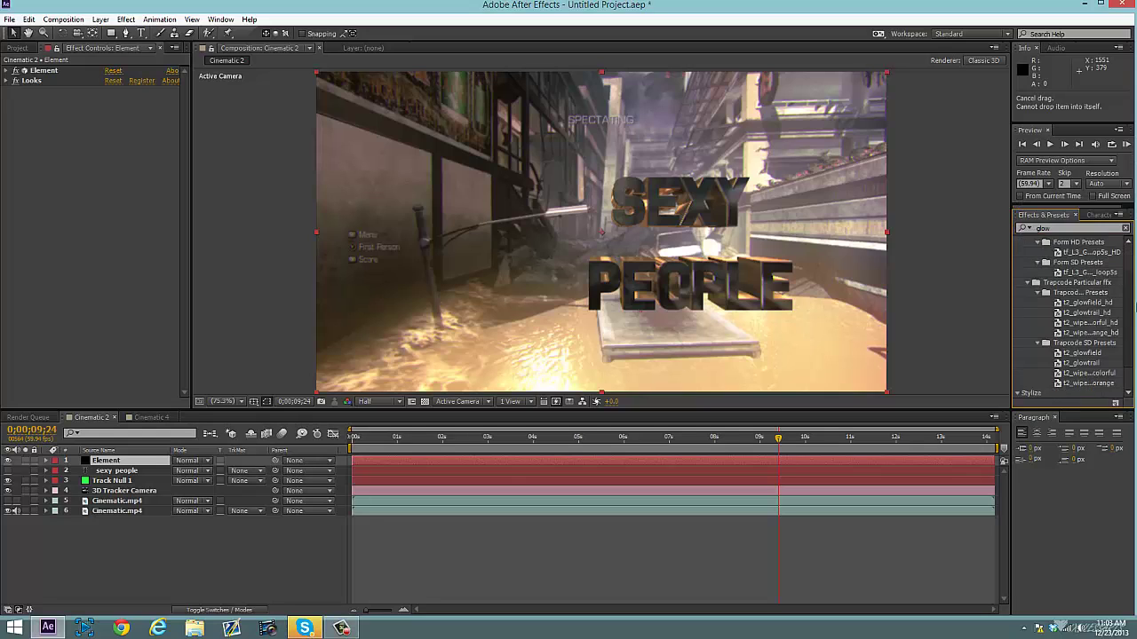
pyautogui.moveTo(1051, 372); pyautogui.dragTo(156, 113)
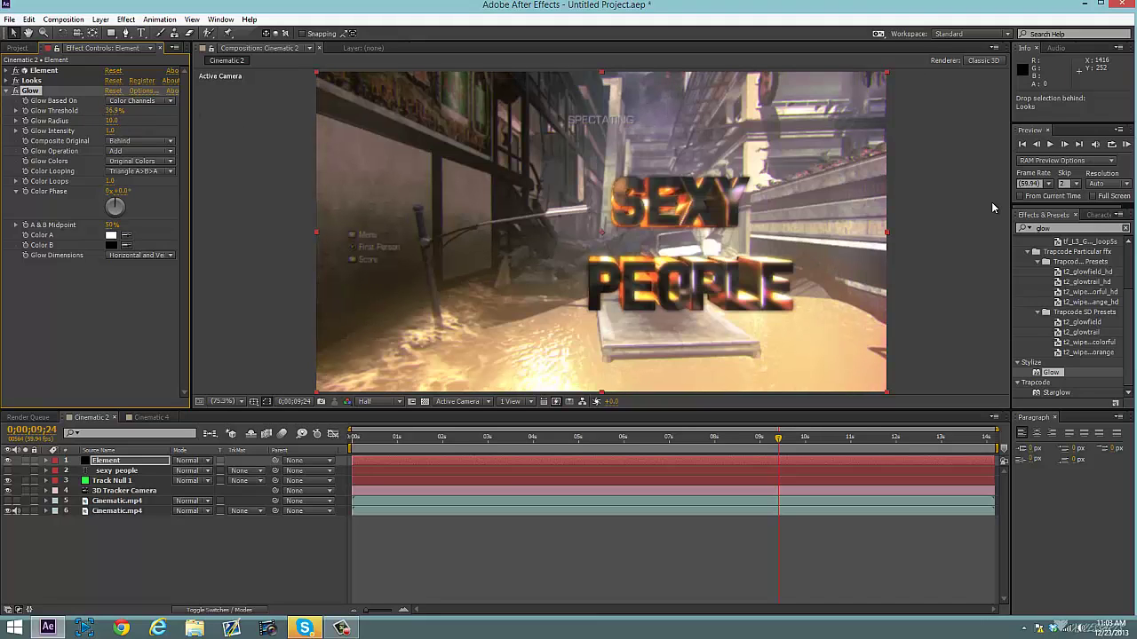
# - Try recolouring the text with Hue/Saturation at a Master Hue of 1x+167.0°, delete that effect and clear the effects search
pyautogui.click(1079, 227)
pyautogui.write('hue and')
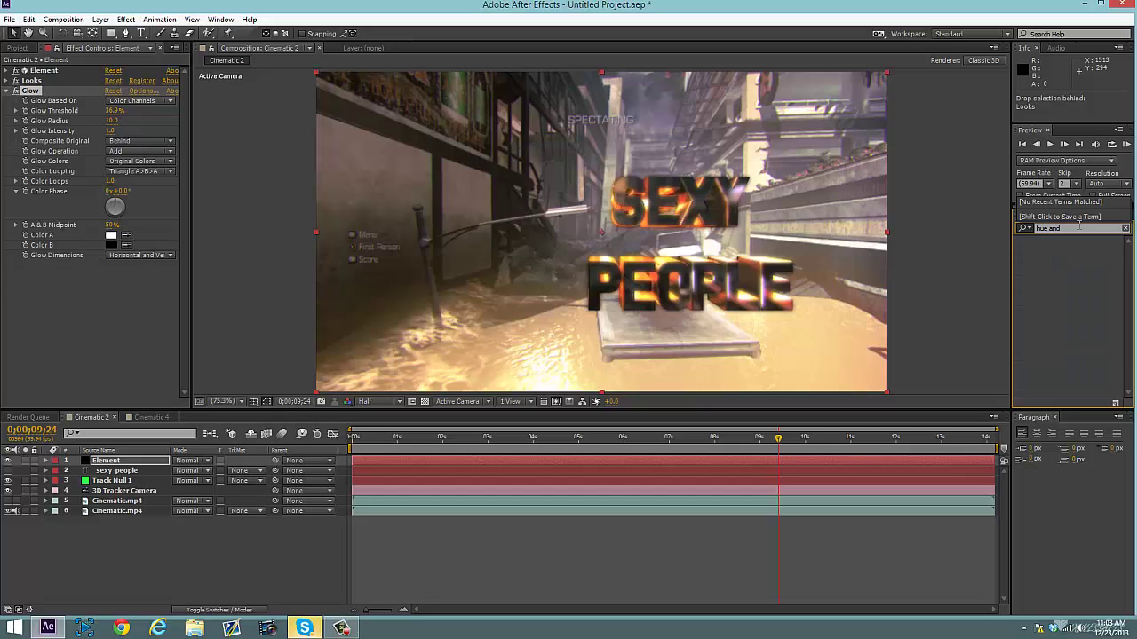
pyautogui.press('BackSpace')
pyautogui.press('BackSpace')
pyautogui.press('BackSpace')
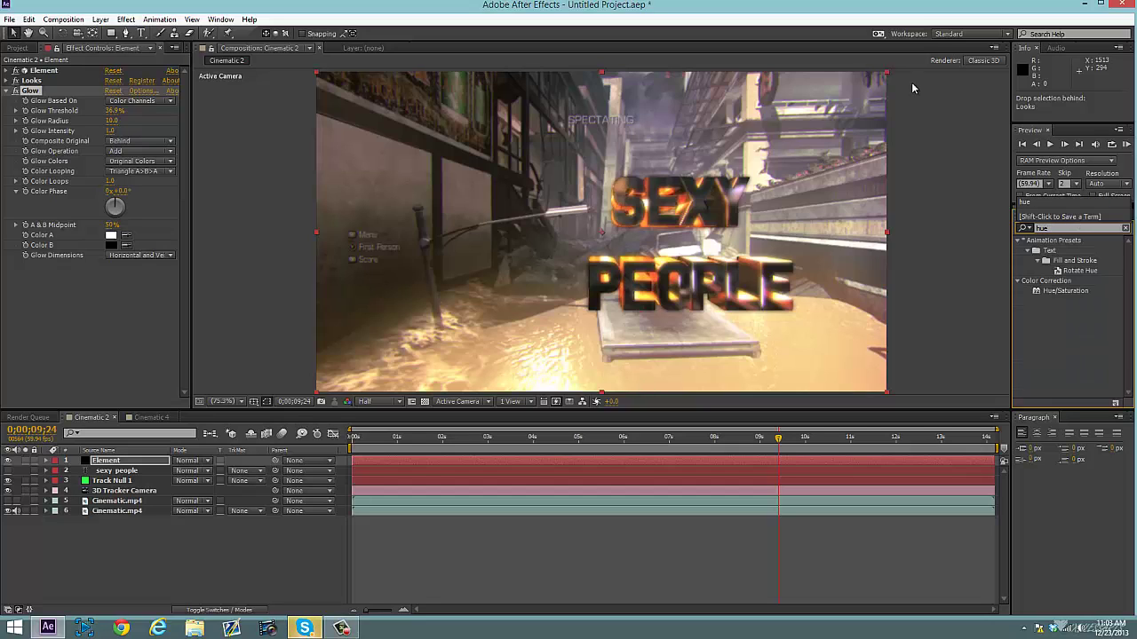
pyautogui.moveTo(1085, 296); pyautogui.dragTo(112, 296)
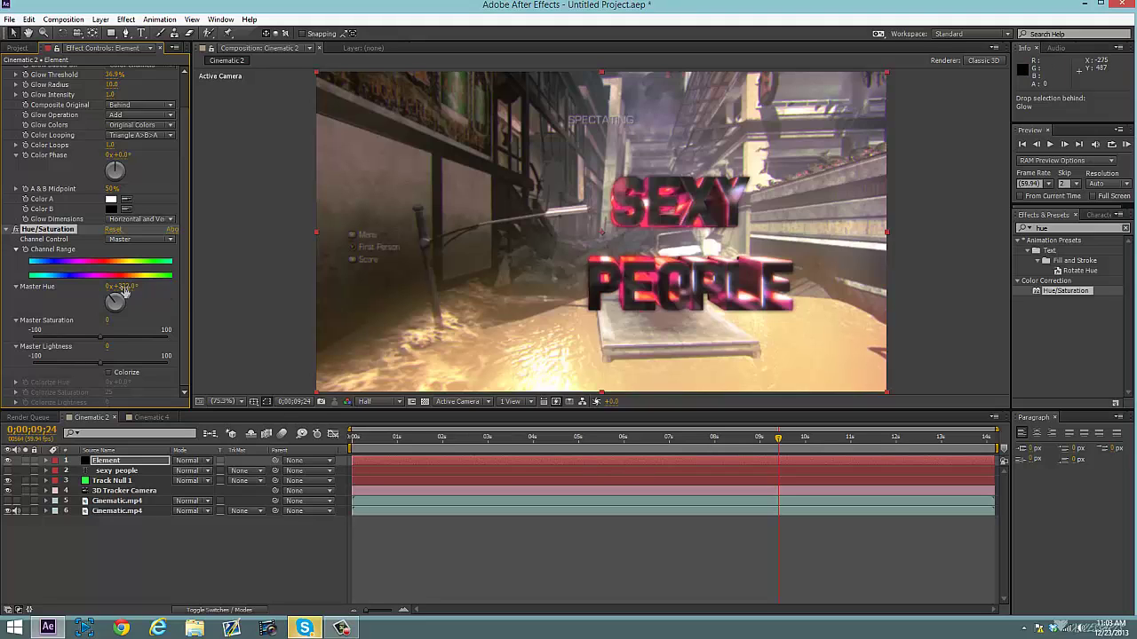
pyautogui.moveTo(126, 307); pyautogui.dragTo(156, 335)
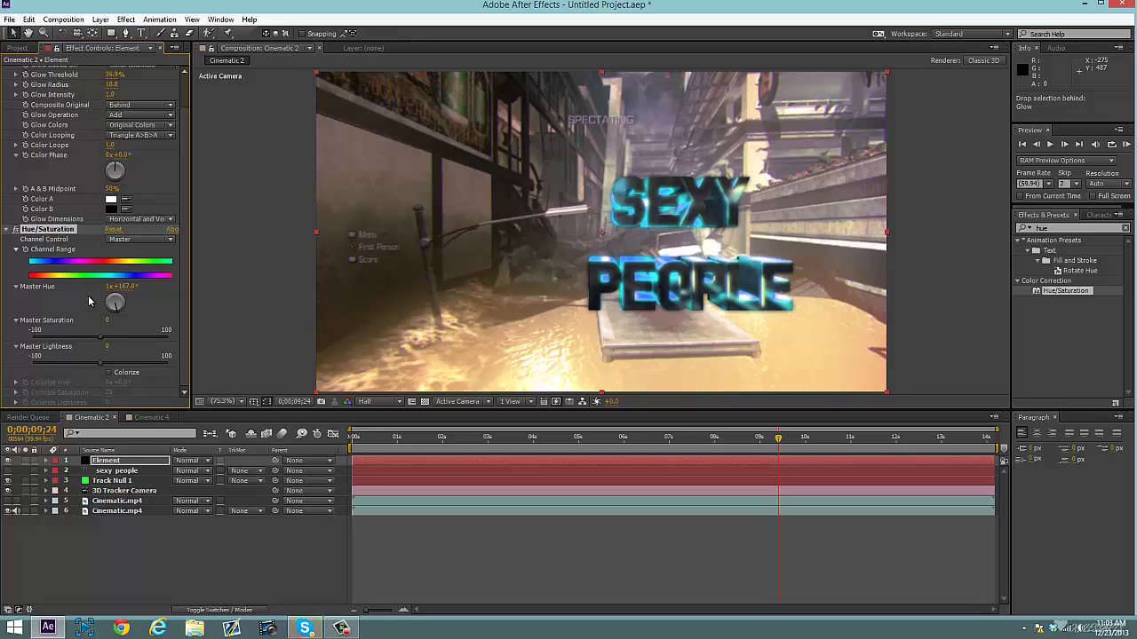
pyautogui.press('Delete')
pyautogui.click(1089, 228)
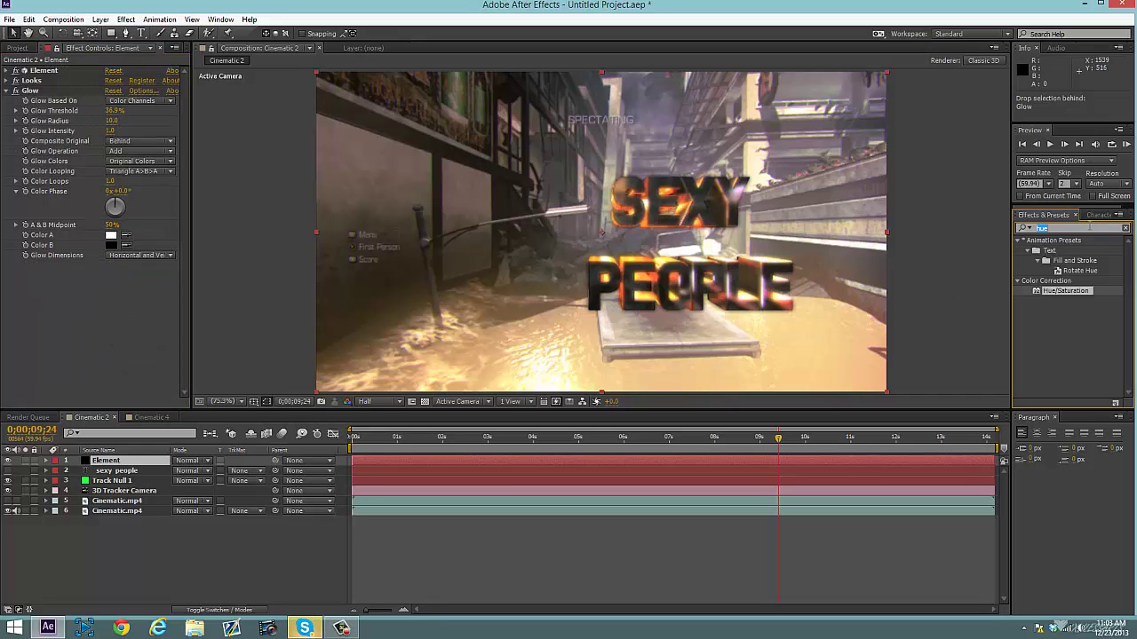
pyautogui.press('BackSpace')
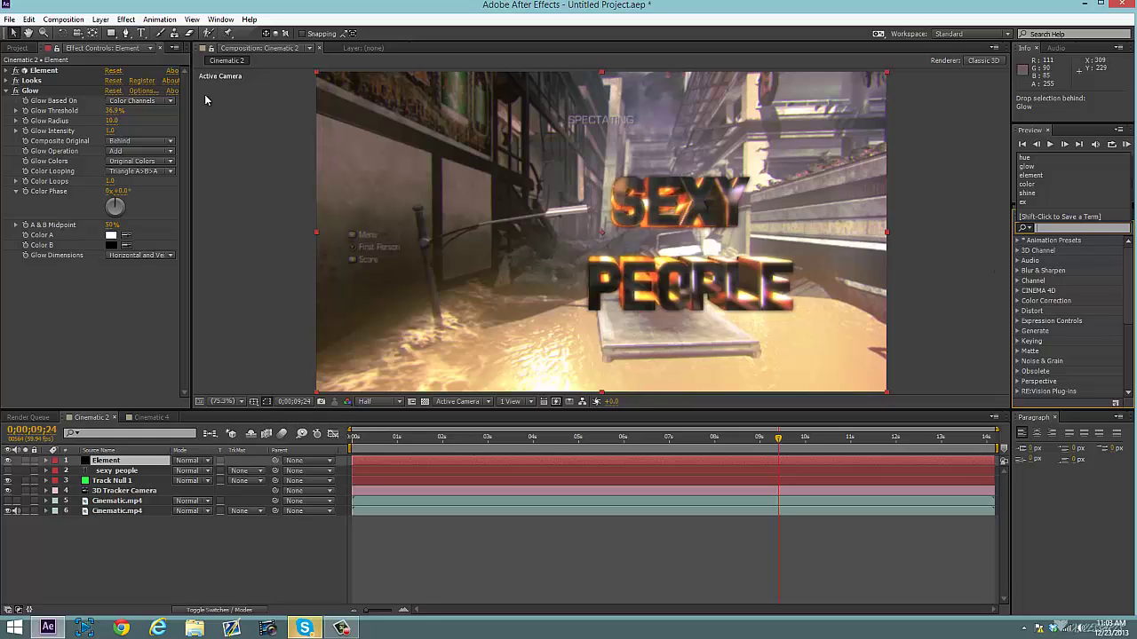
# - Collapse the Glow settings and check the glowing text at 0;00;07;34 and 0;00;09;43
pyautogui.click(7, 89)
pyautogui.click(6, 90)
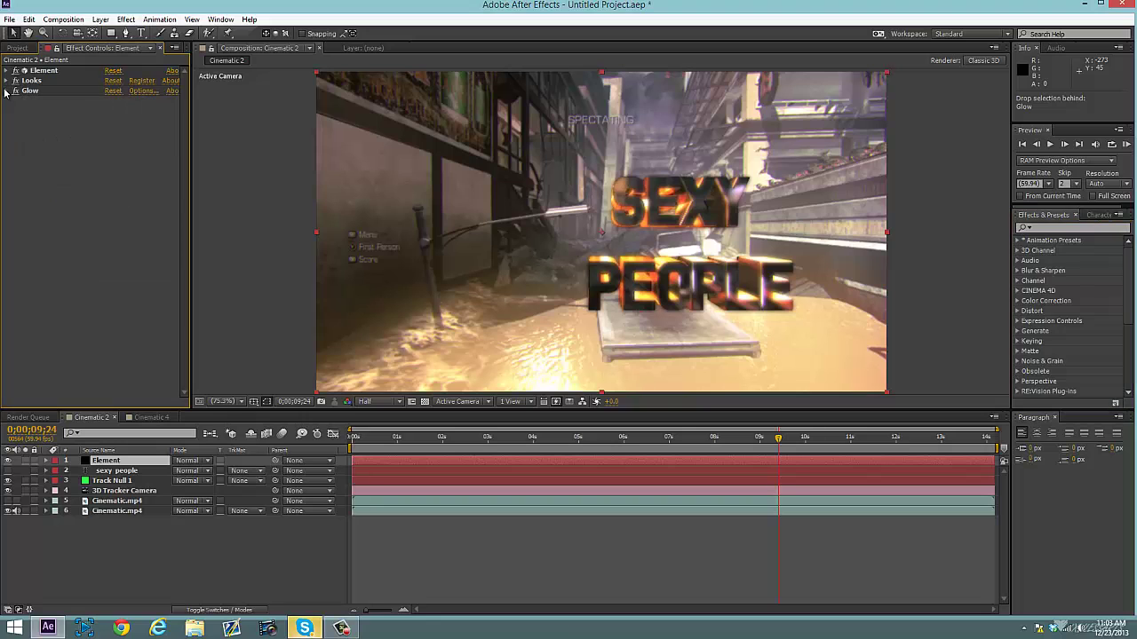
pyautogui.moveTo(780, 440); pyautogui.dragTo(694, 438)
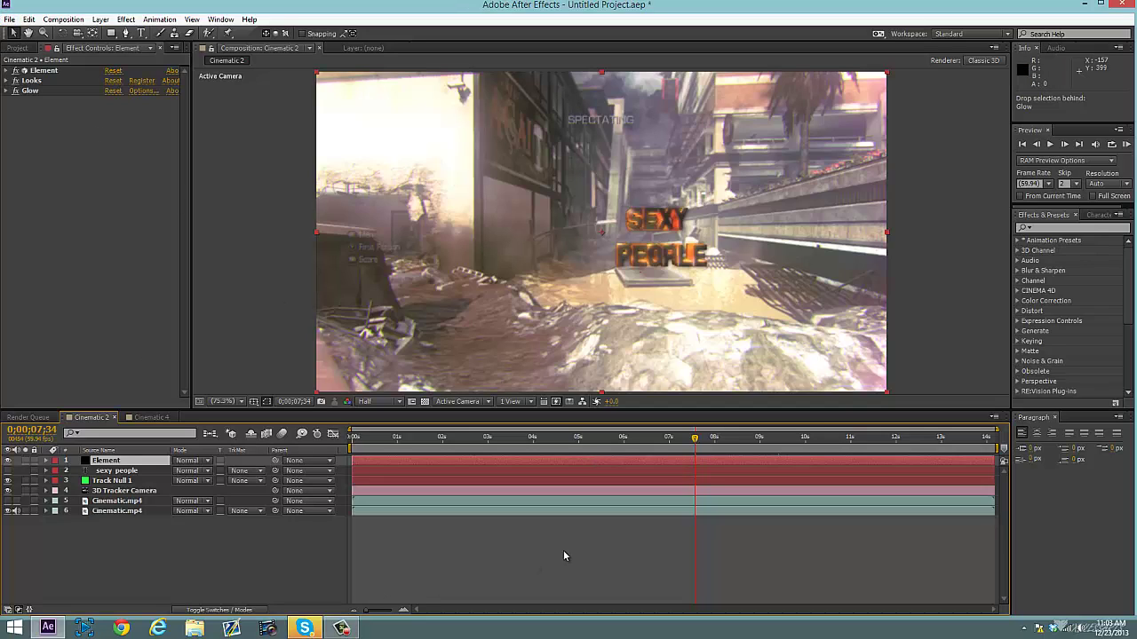
pyautogui.moveTo(714, 437); pyautogui.dragTo(791, 455)
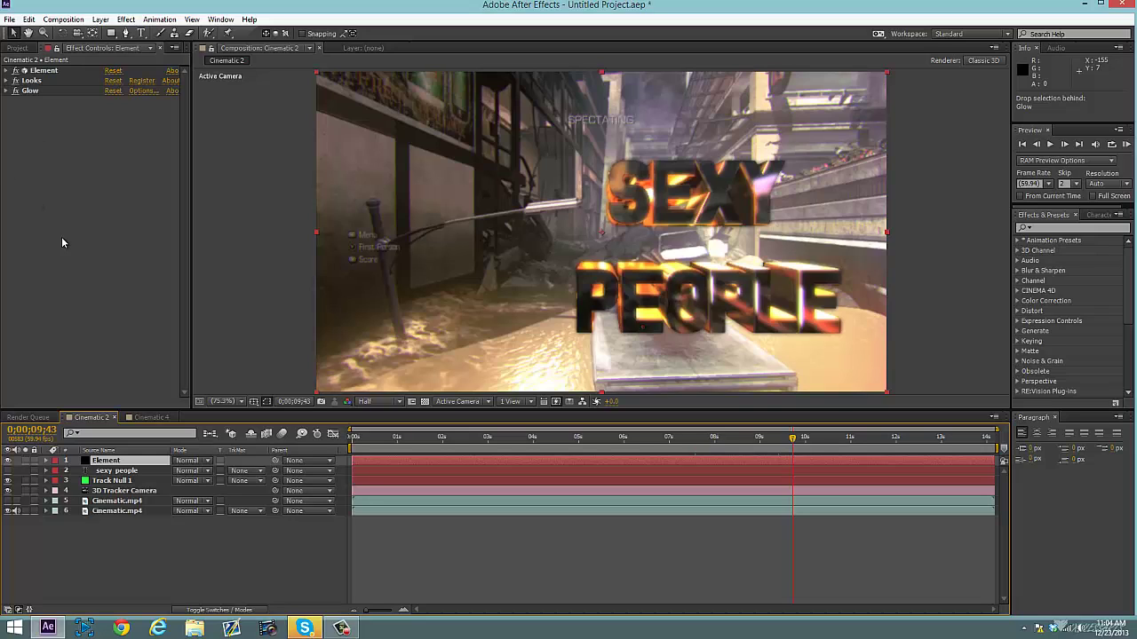
# - Create a new composition from Skrux - Last Breath.mp3
pyautogui.click(16, 48)
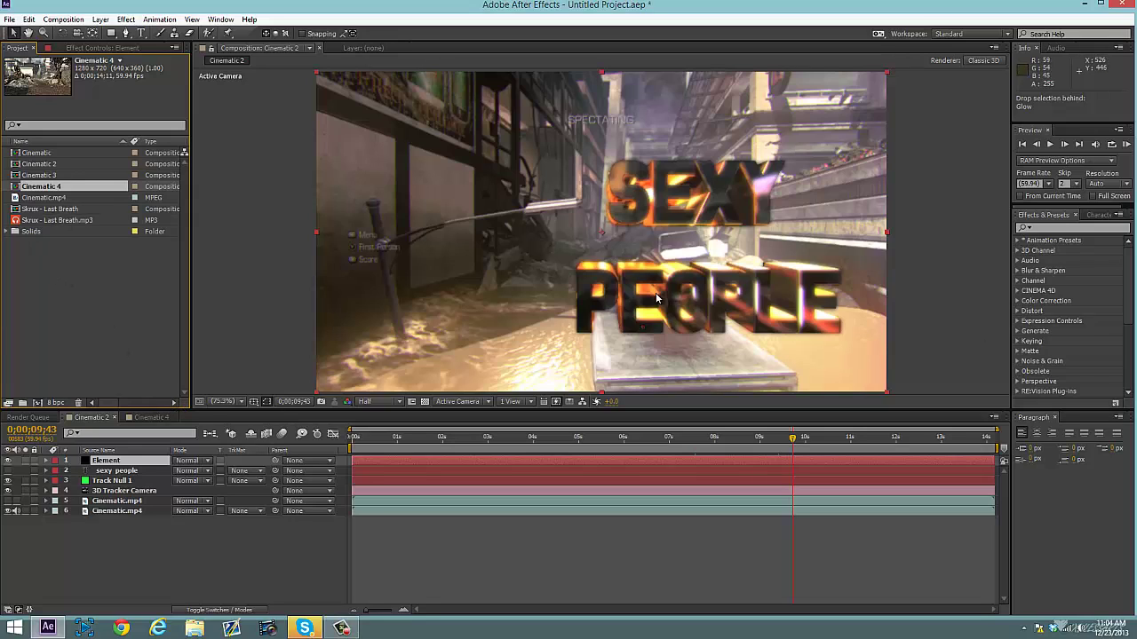
pyautogui.moveTo(98, 219); pyautogui.dragTo(37, 403)
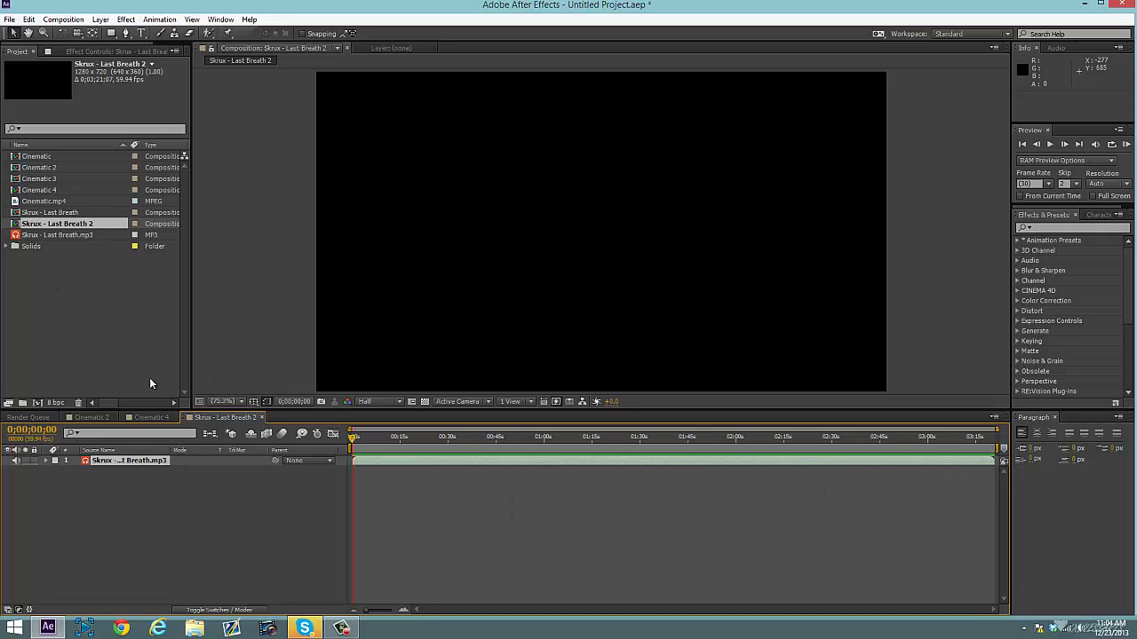
# - Identify the composition with the 3D text, add Cinematic 2 above the audio in Skrux - Last Breath 2, and start it at 0;00;00;00
pyautogui.click(144, 203)
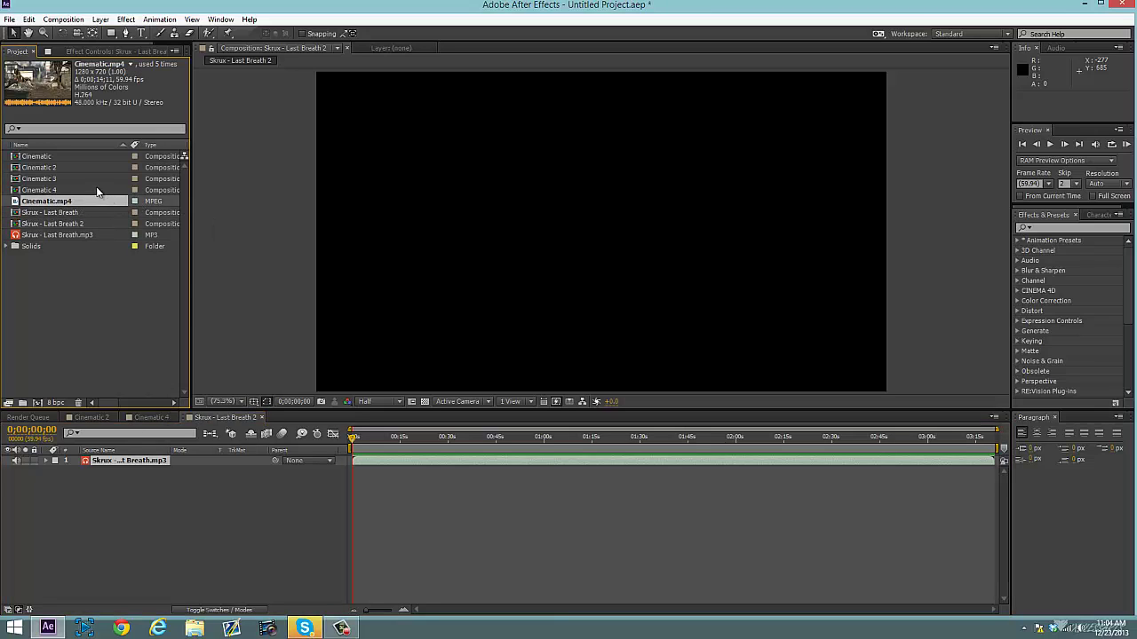
pyautogui.click(93, 180)
pyautogui.click(88, 190)
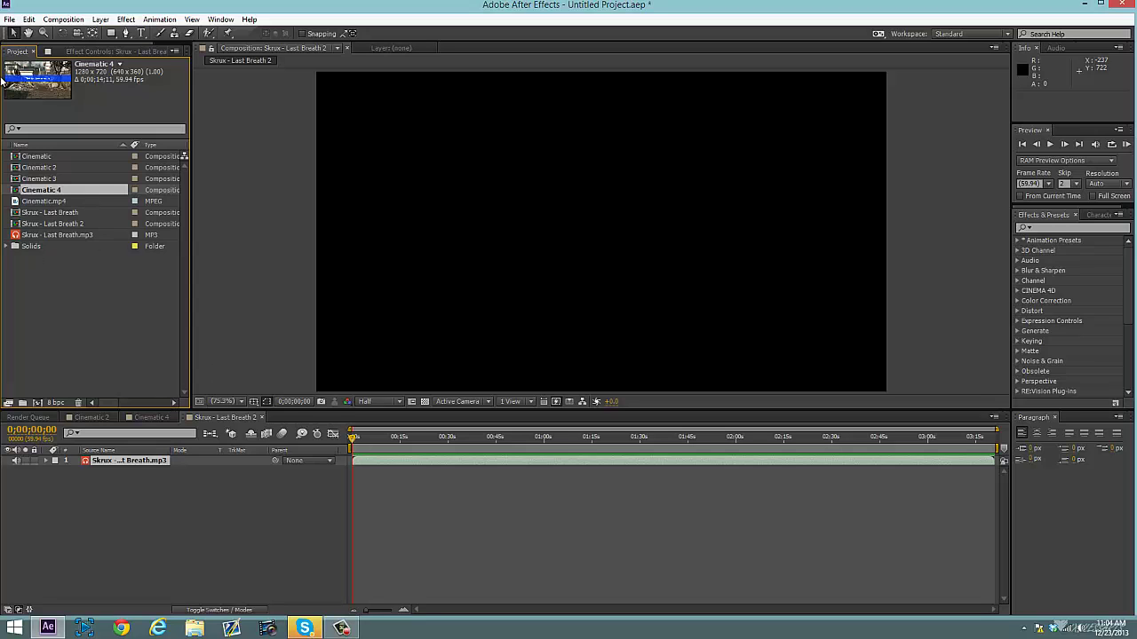
pyautogui.click(165, 420)
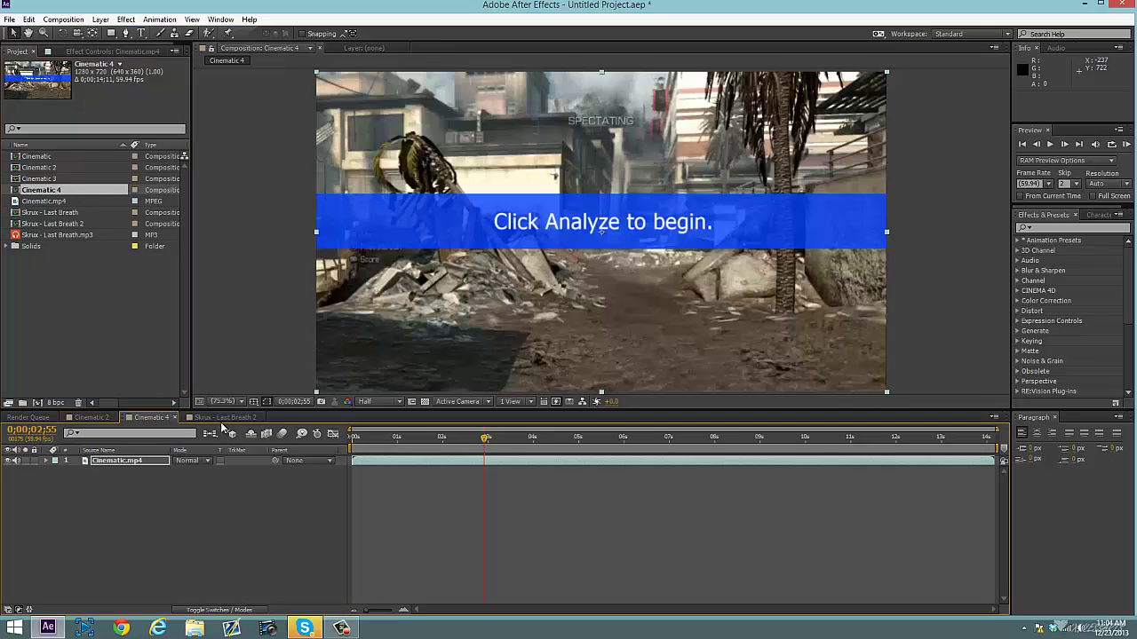
pyautogui.click(92, 417)
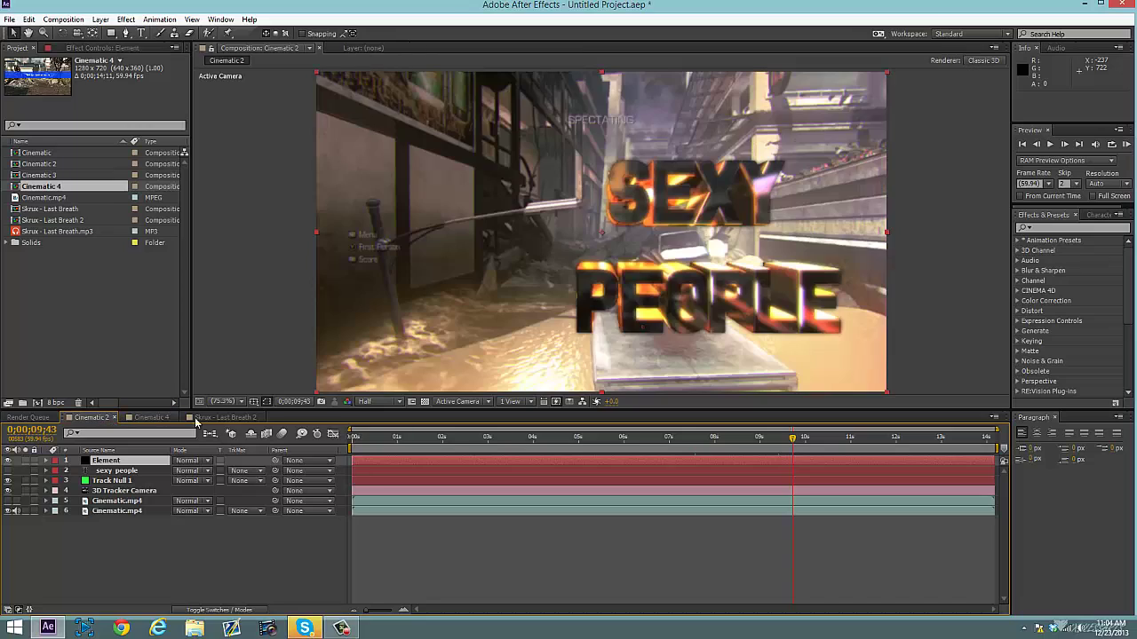
pyautogui.click(226, 418)
pyautogui.moveTo(40, 167); pyautogui.dragTo(406, 457)
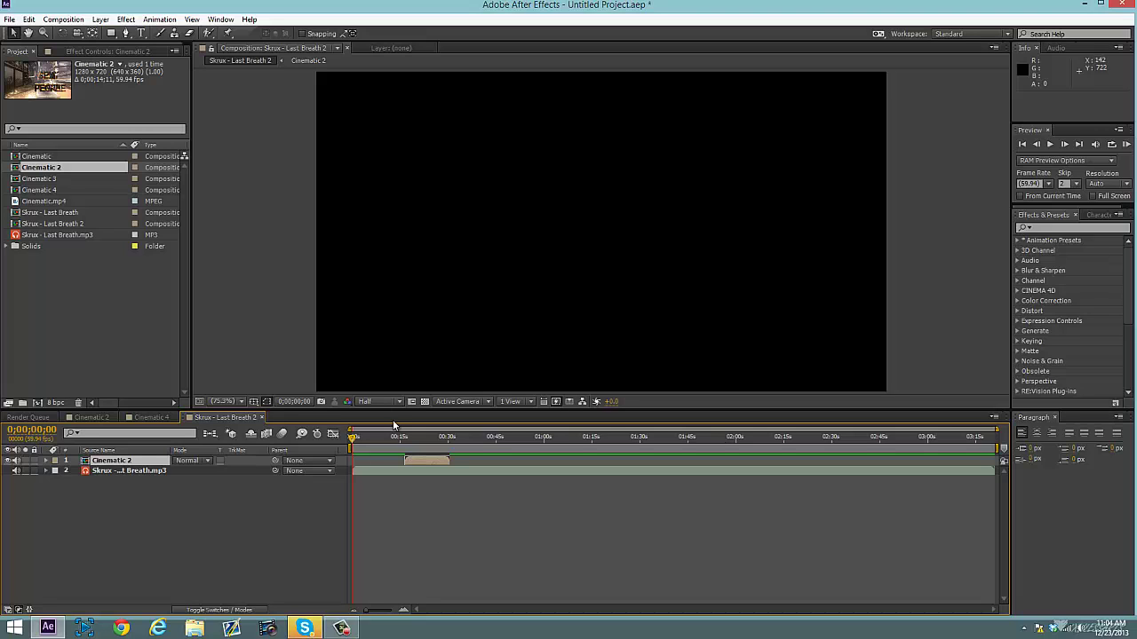
pyautogui.press('[')
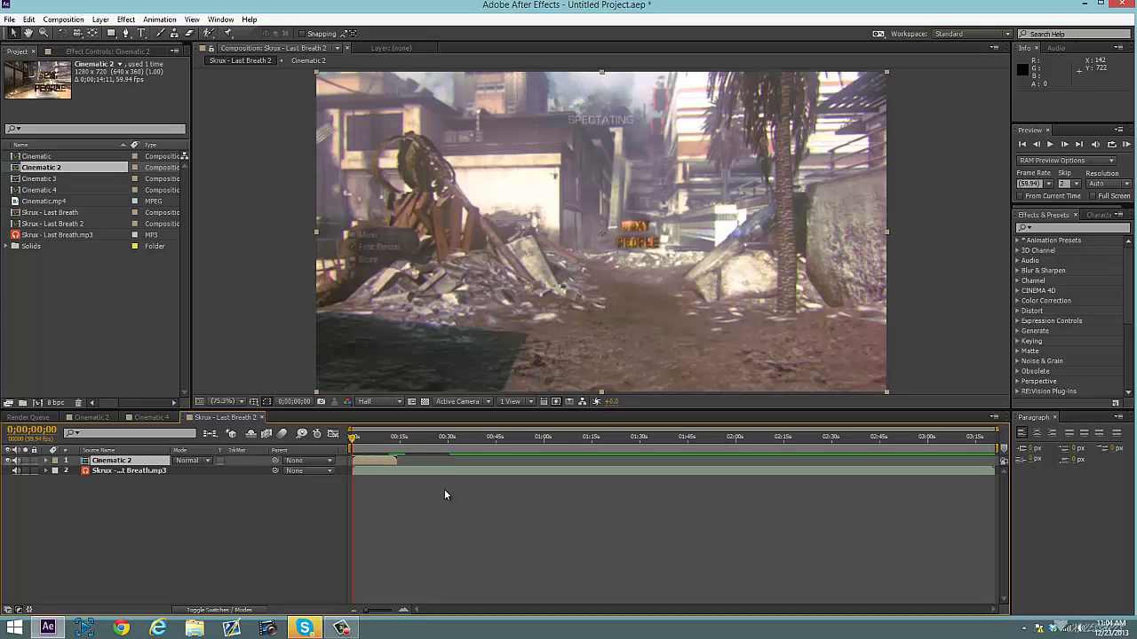
# - Display the waveform of the Skrux - Last Breath.mp3 layer and move the current time to 0;00;48;39
pyautogui.click(437, 474)
pyautogui.press('l')
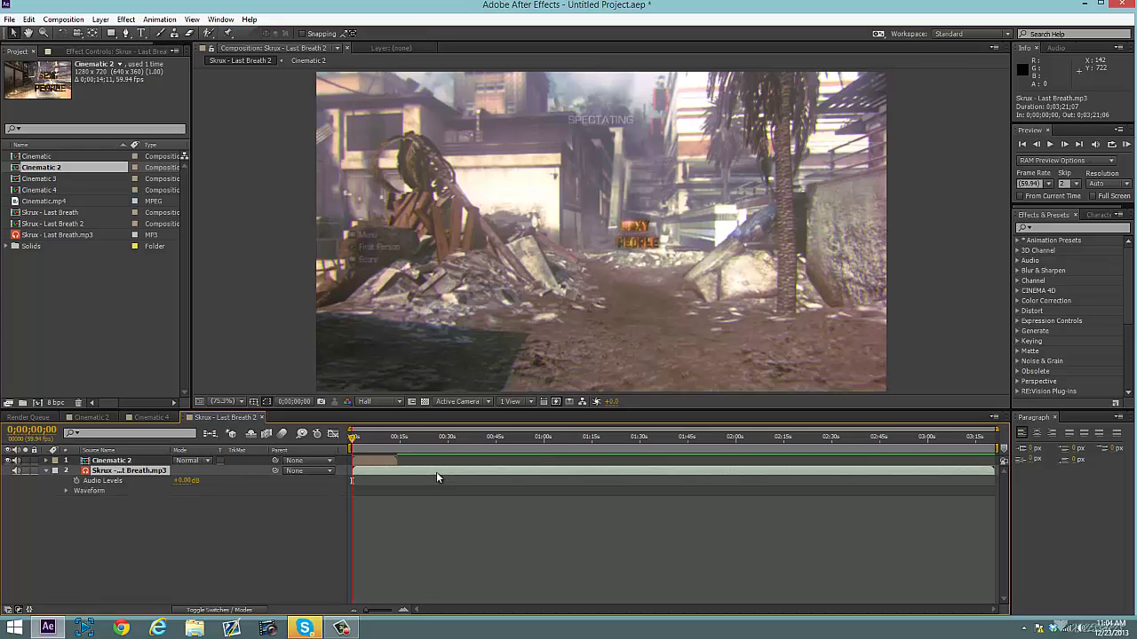
pyautogui.press('l')
pyautogui.press('l')
pyautogui.press('l')
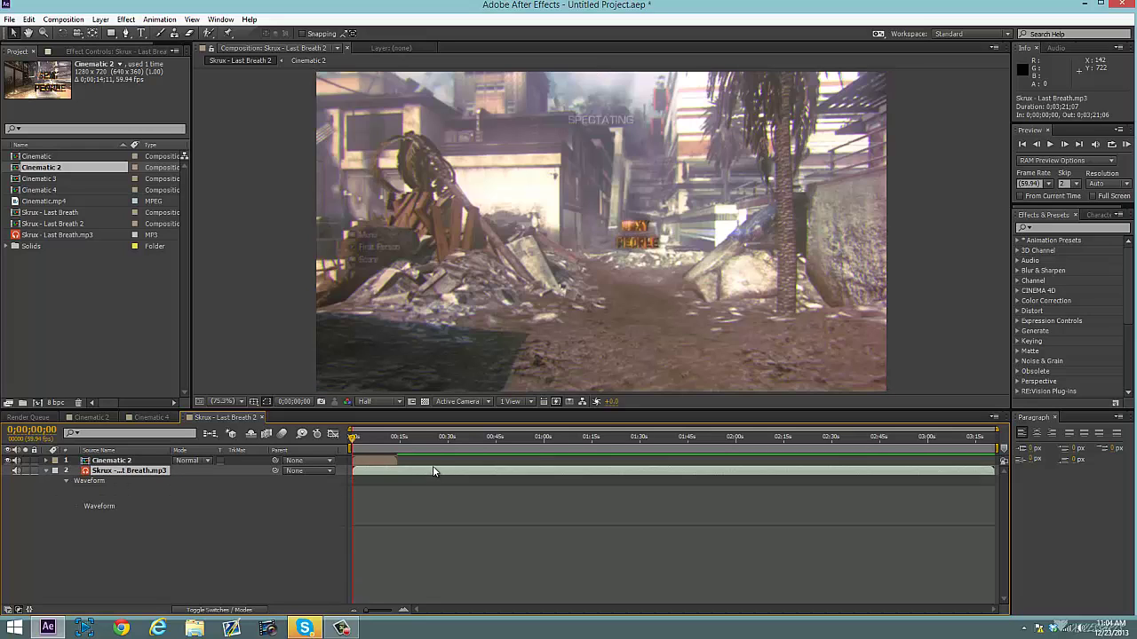
pyautogui.click(507, 438)
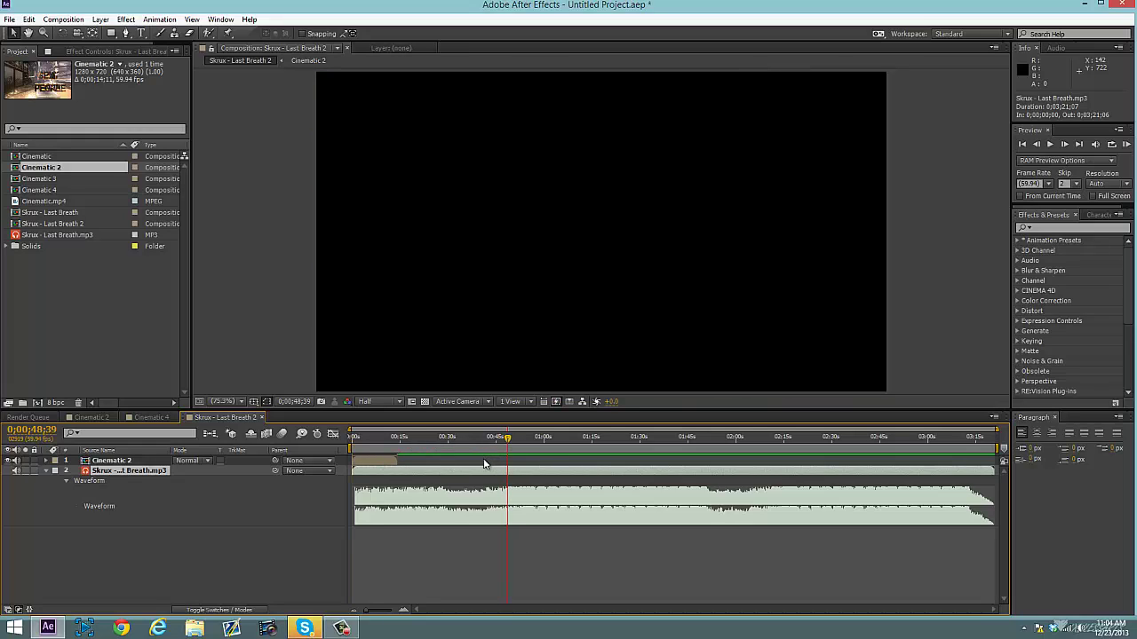
# - Shift the Cinematic 2 layer along the audio to start at 0;00;29;36, with the current time at 0;00;41;43
pyautogui.moveTo(383, 459); pyautogui.dragTo(470, 459)
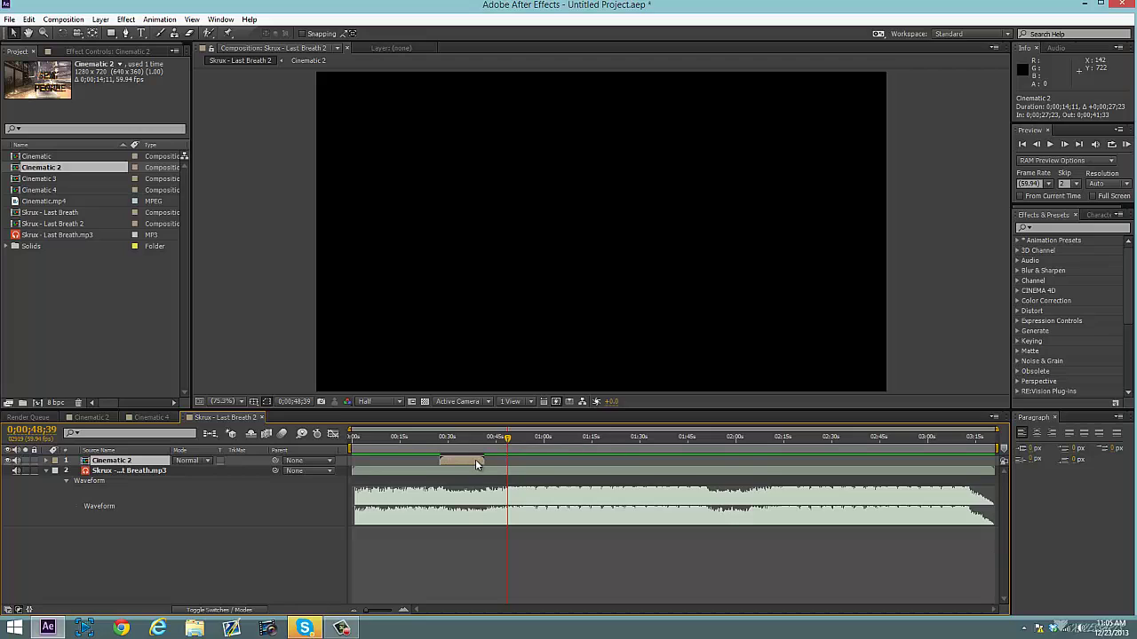
pyautogui.moveTo(477, 461)
pyautogui.mouseDown()
pyautogui.moveTo(486, 462)
pyautogui.moveTo(462, 462)
pyautogui.moveTo(498, 441)
pyautogui.moveTo(487, 442)
pyautogui.mouseUp()
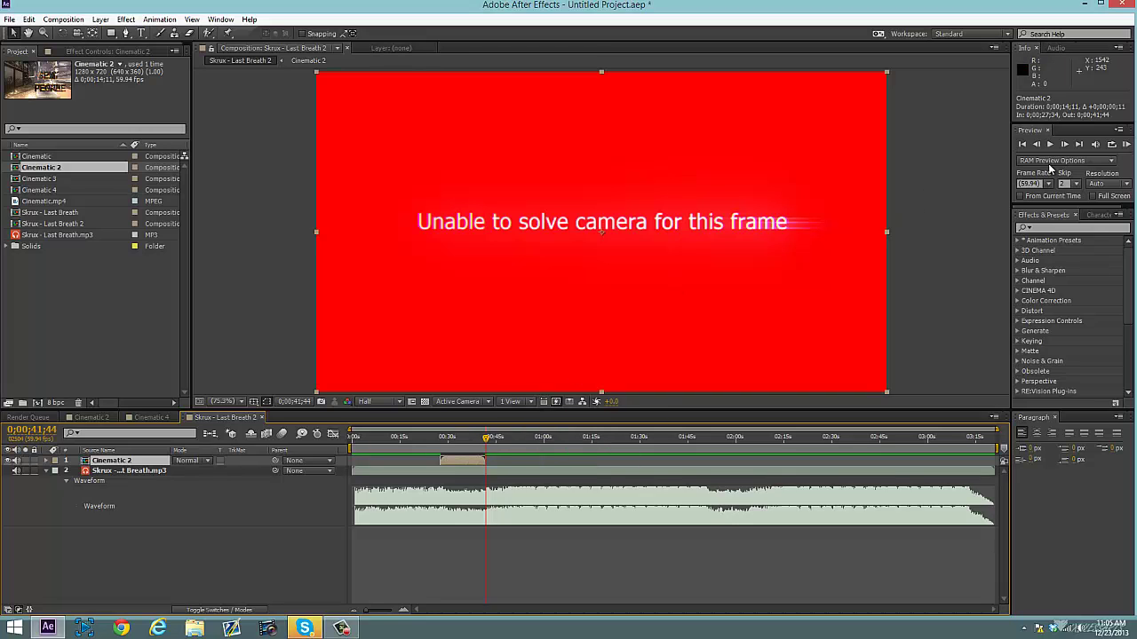
pyautogui.click(1039, 146)
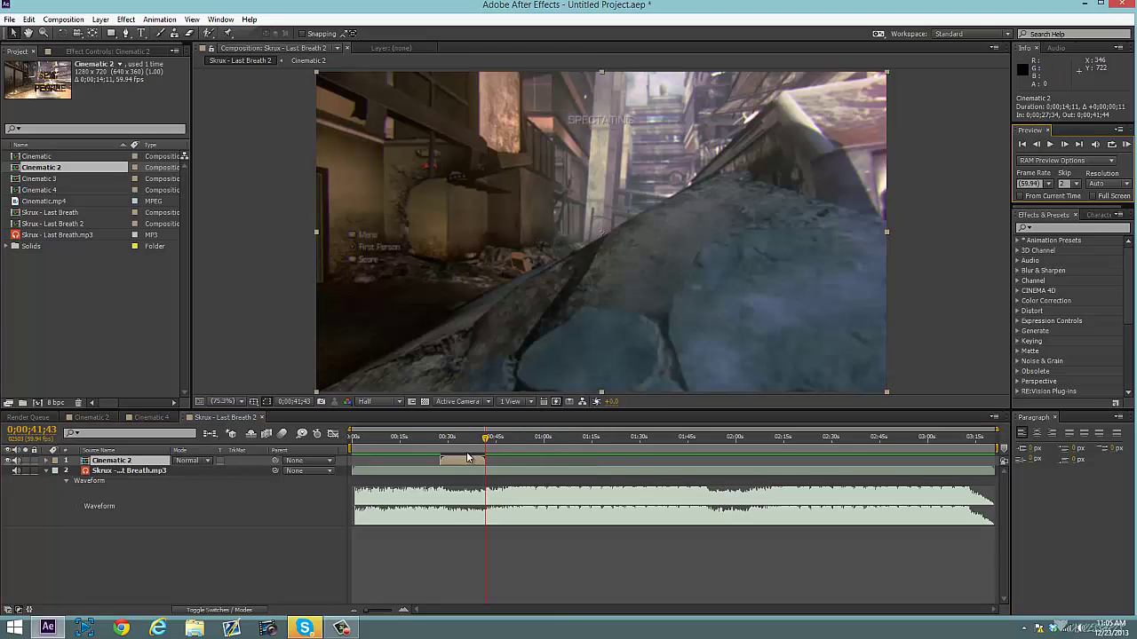
pyautogui.moveTo(475, 463); pyautogui.dragTo(483, 468)
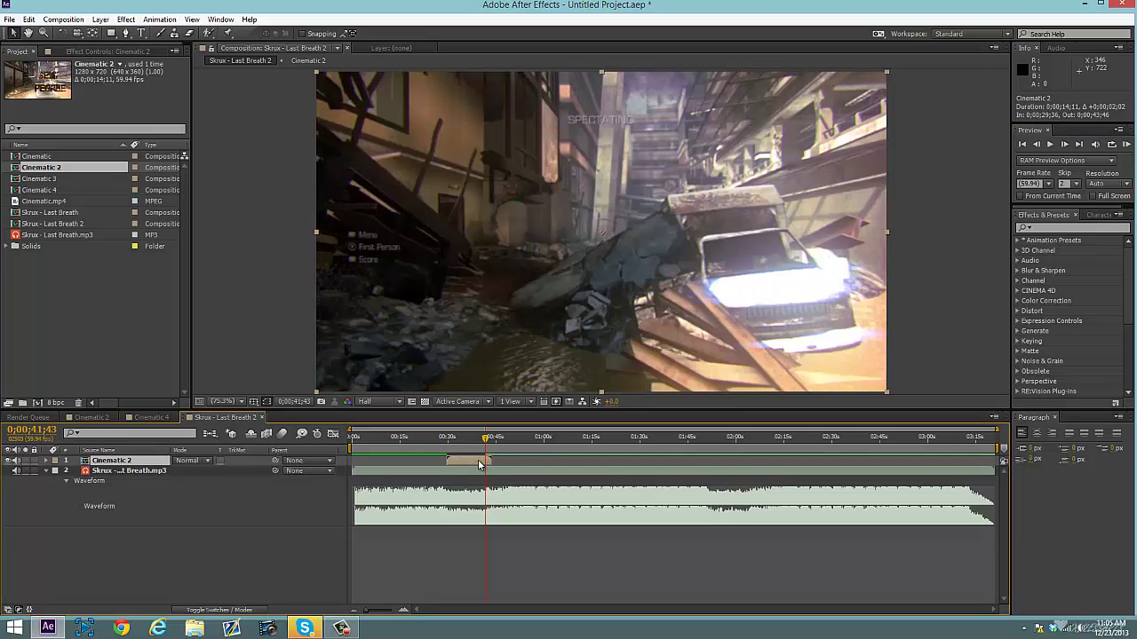
# - Time-stretch the Cinematic 2 layer to a duration of 0;00;20;00, holding its in-point, and shift it to start at 0;00;20;32
pyautogui.rightClick(478, 463)
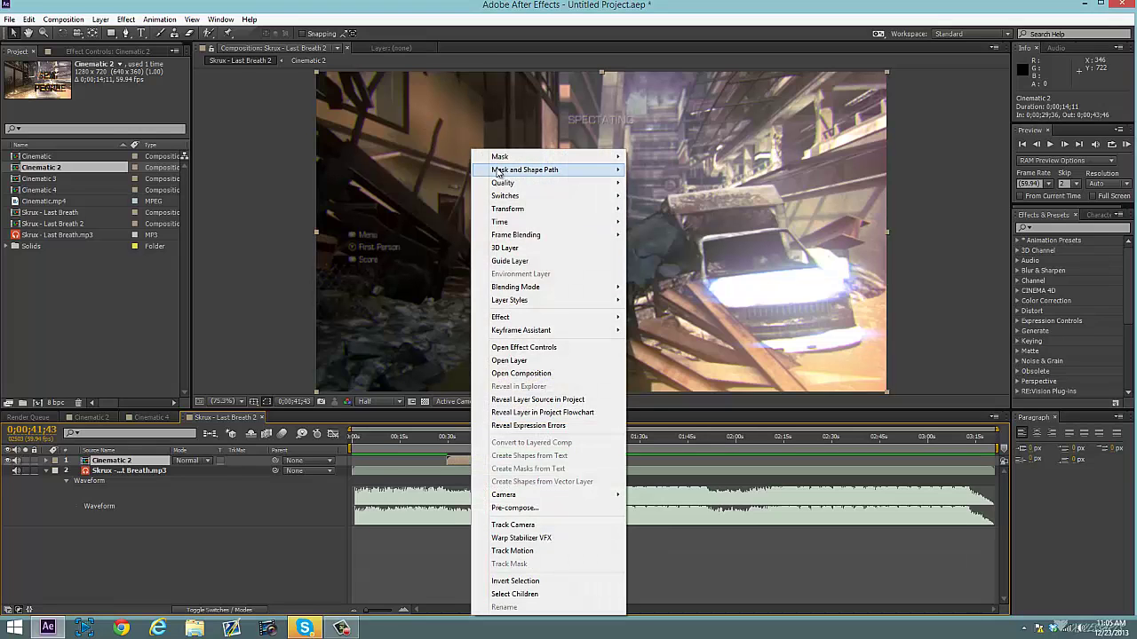
pyautogui.moveTo(533, 222)
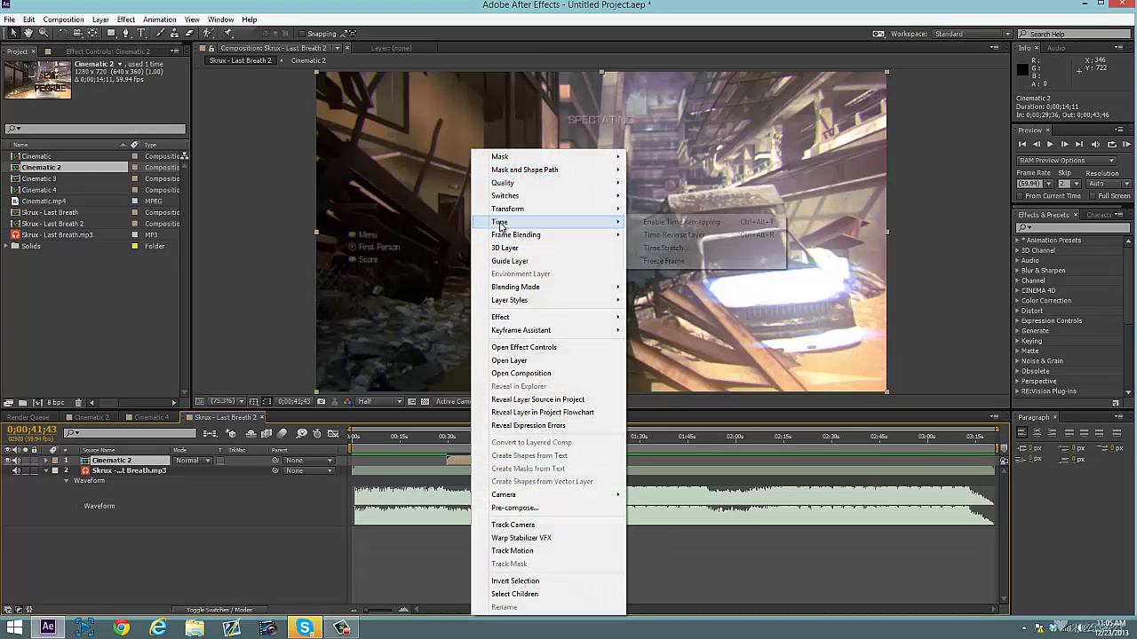
pyautogui.click(698, 249)
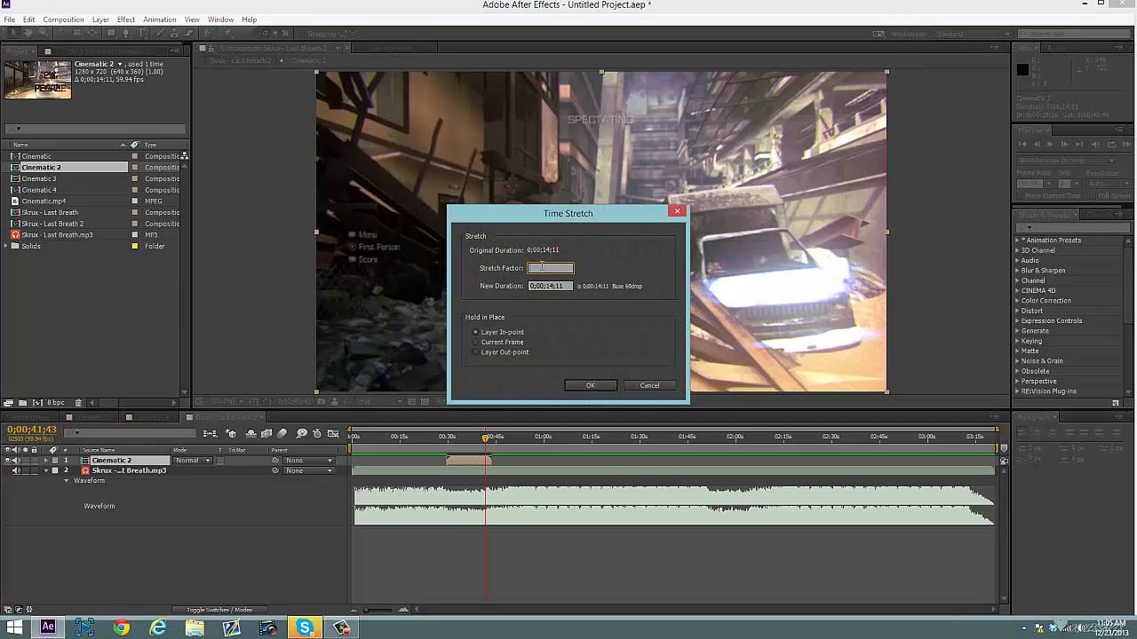
pyautogui.write('50')
pyautogui.click(546, 286)
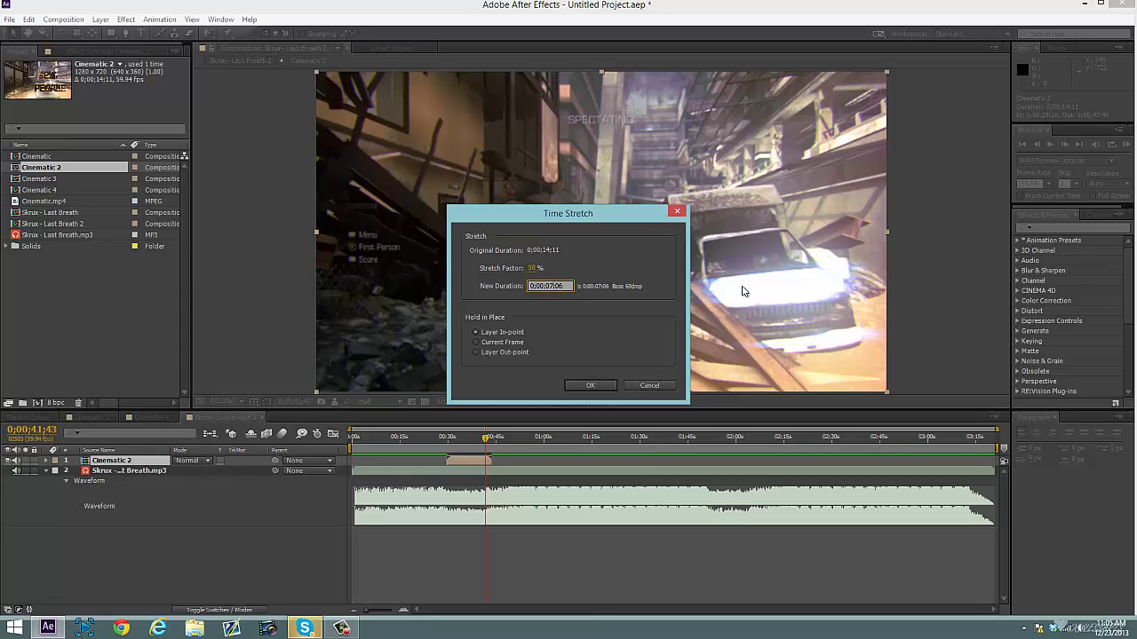
pyautogui.press('Up')
pyautogui.press('Up')
pyautogui.press('Up')
pyautogui.press('Up')
pyautogui.press('Up')
pyautogui.press('Up')
pyautogui.press('Up')
pyautogui.press('Up')
pyautogui.press('Up')
pyautogui.press('Up')
pyautogui.press('Up')
pyautogui.press('Up')
pyautogui.press('Up')
pyautogui.press('Return')
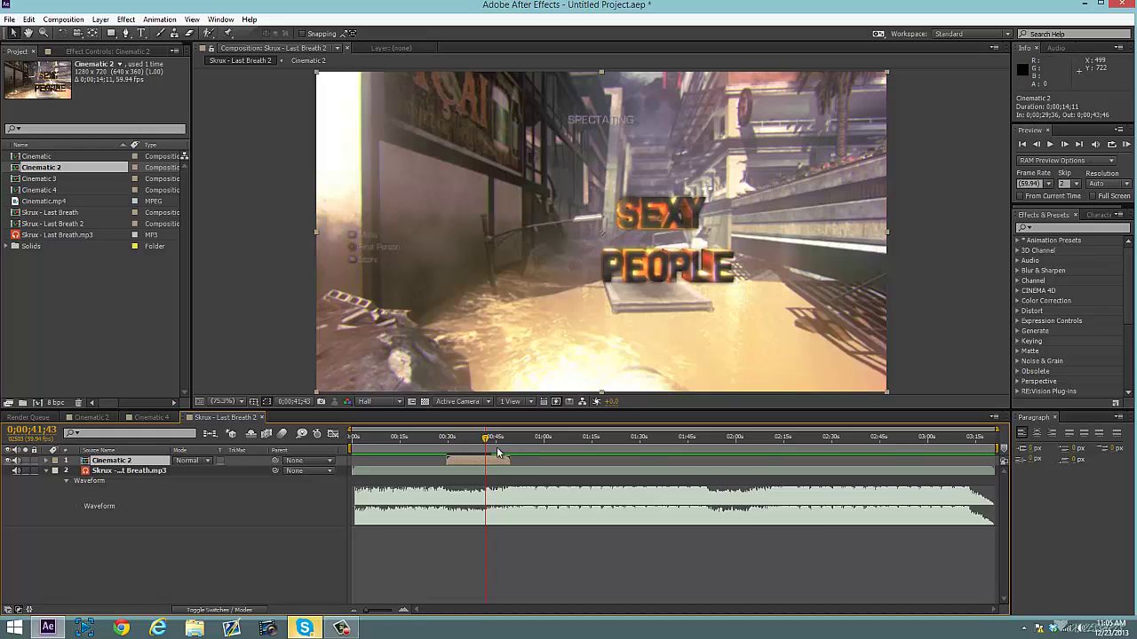
pyautogui.moveTo(490, 458); pyautogui.dragTo(461, 456)
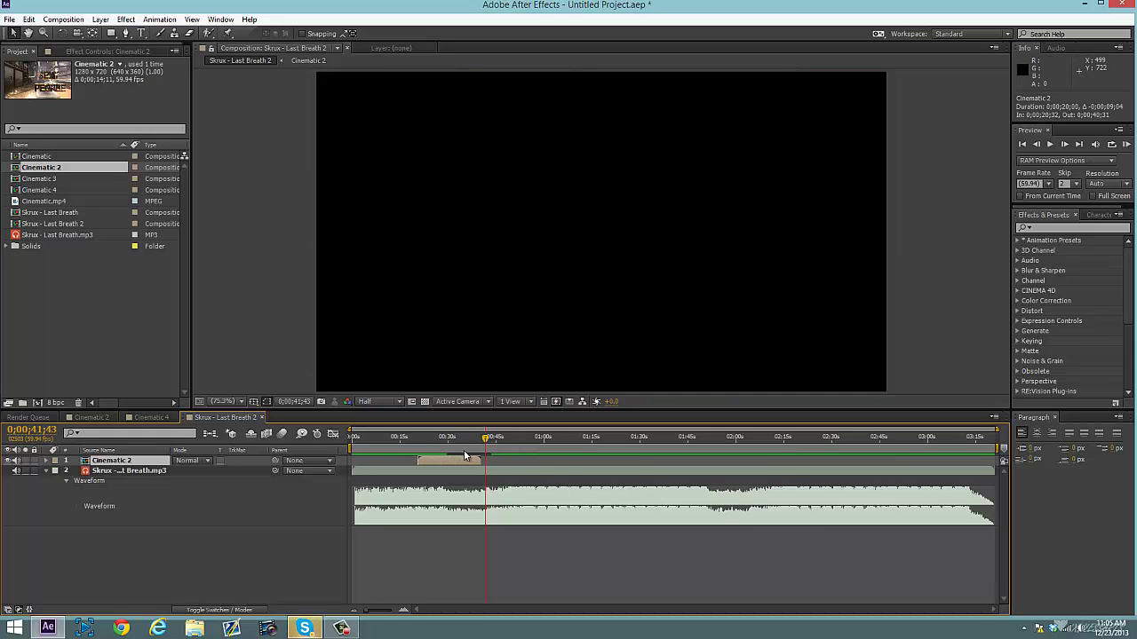
# - Delete the Cinematic 2 layer from Skrux - Last Breath 2 and close the Cinematic 4 composition's timeline
pyautogui.press('Delete')
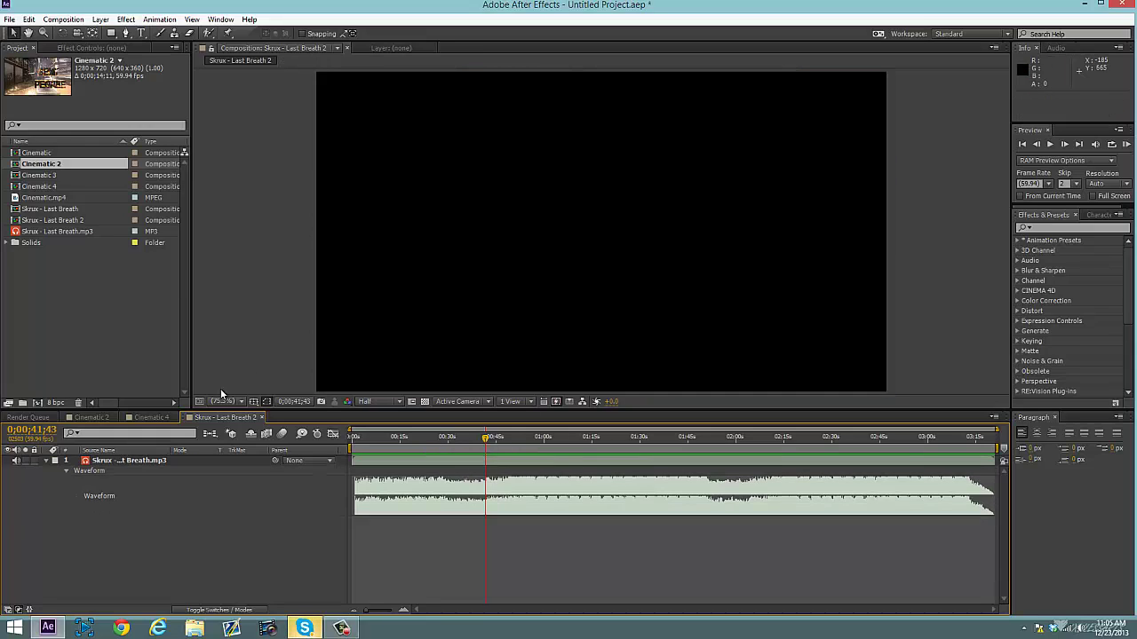
pyautogui.click(169, 418)
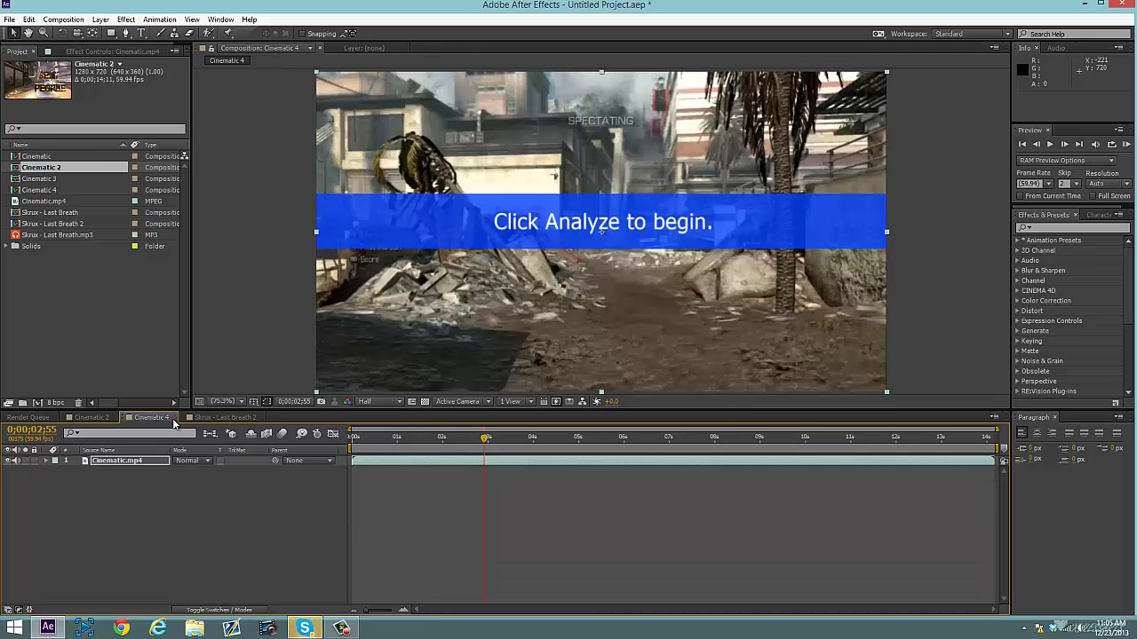
pyautogui.click(175, 417)
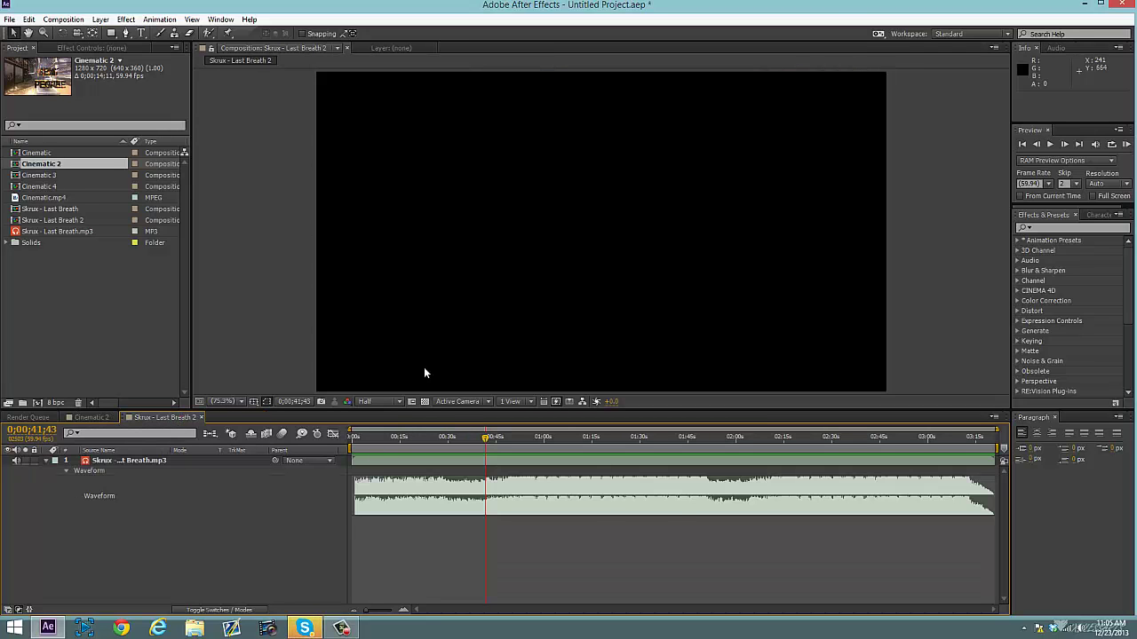
# - Return to the Cinematic 2 composition and examine the tracked 3D text at several times, ending at 0;00;07;00
pyautogui.click(91, 418)
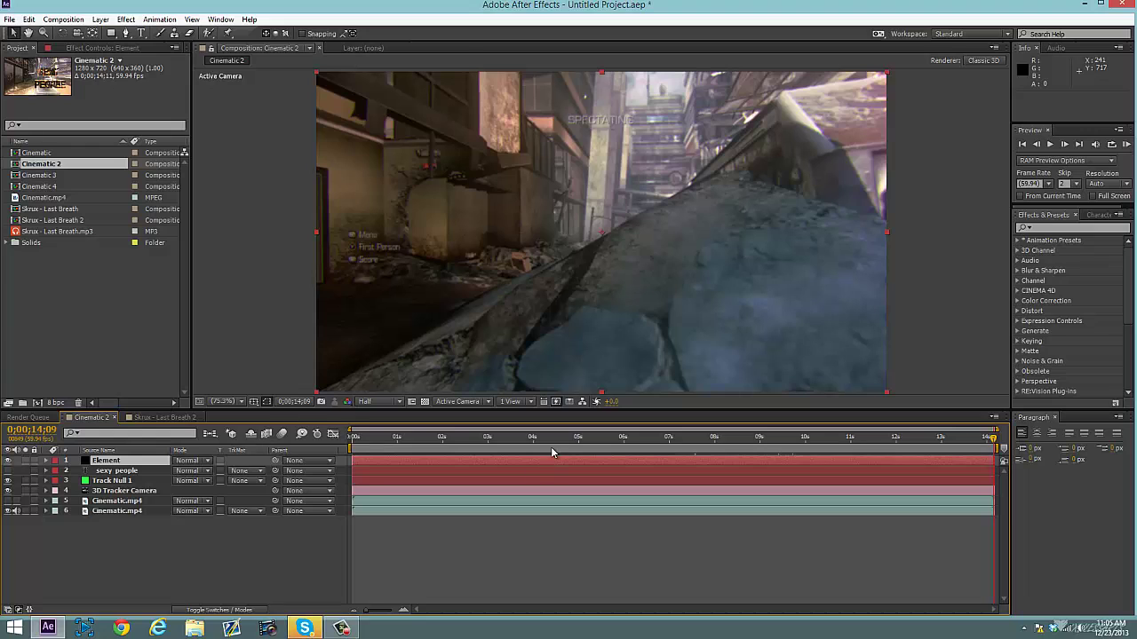
pyautogui.moveTo(551, 448); pyautogui.dragTo(624, 479)
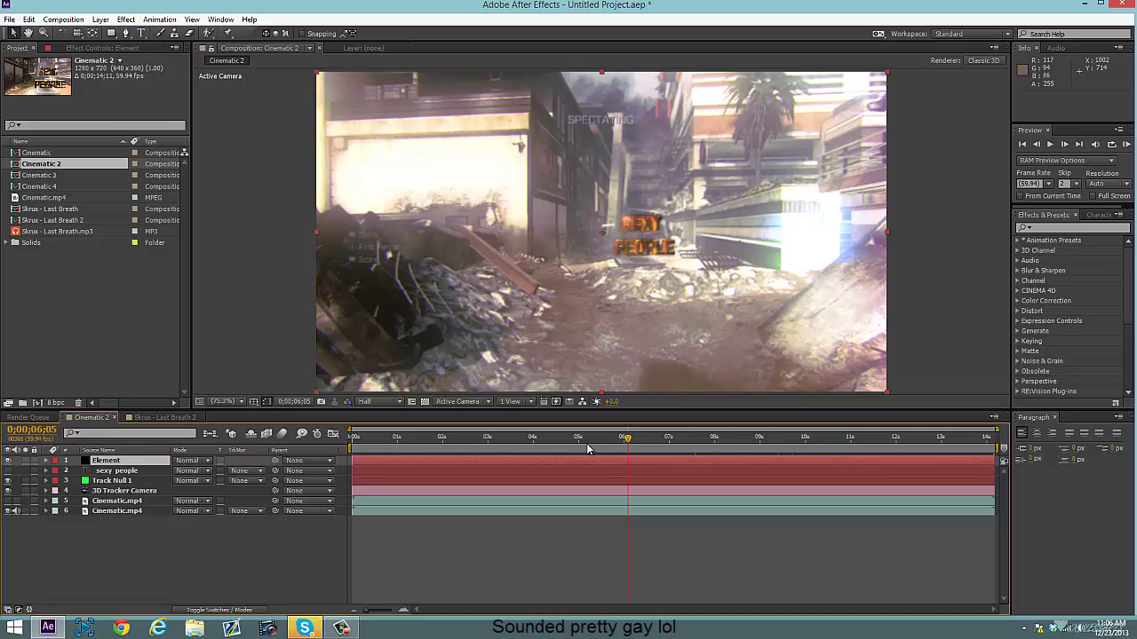
pyautogui.click(524, 451)
pyautogui.click(556, 440)
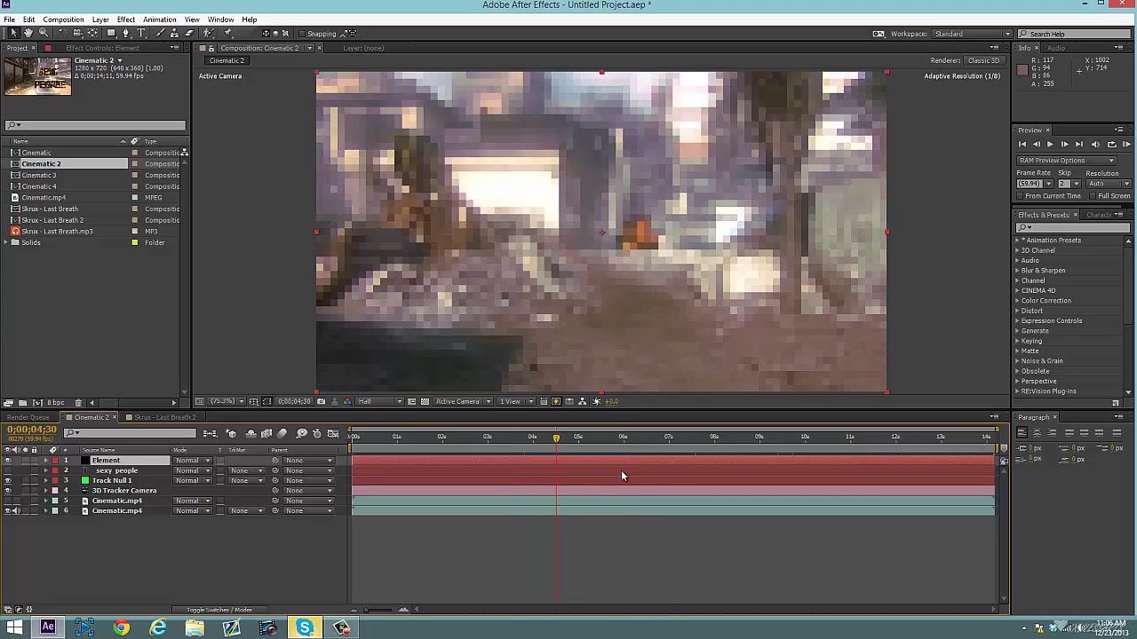
pyautogui.click(669, 439)
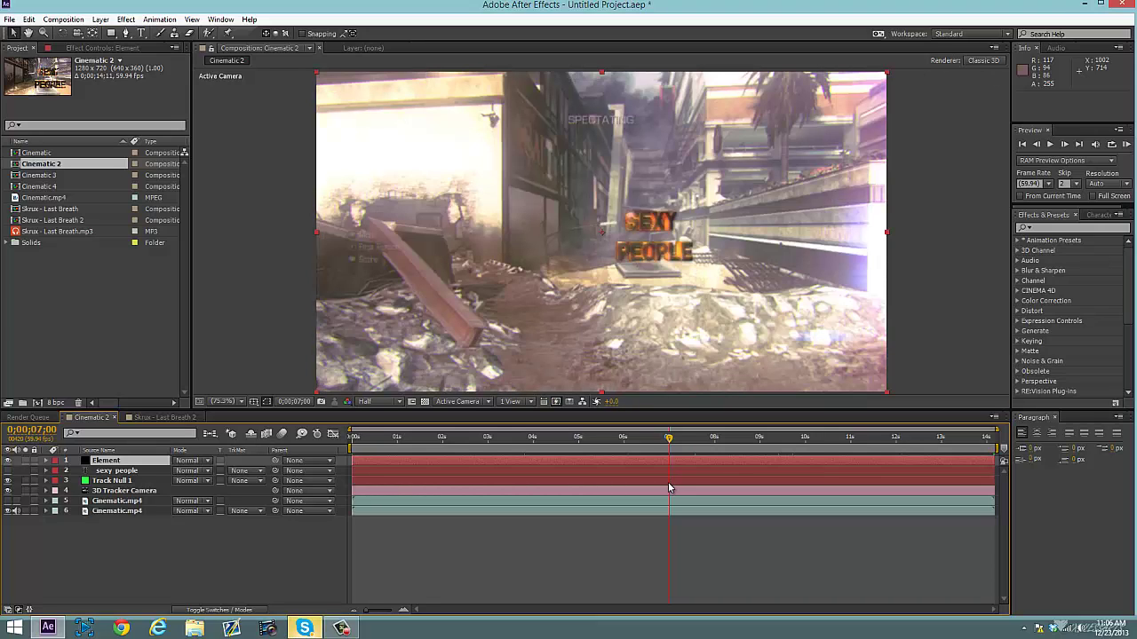